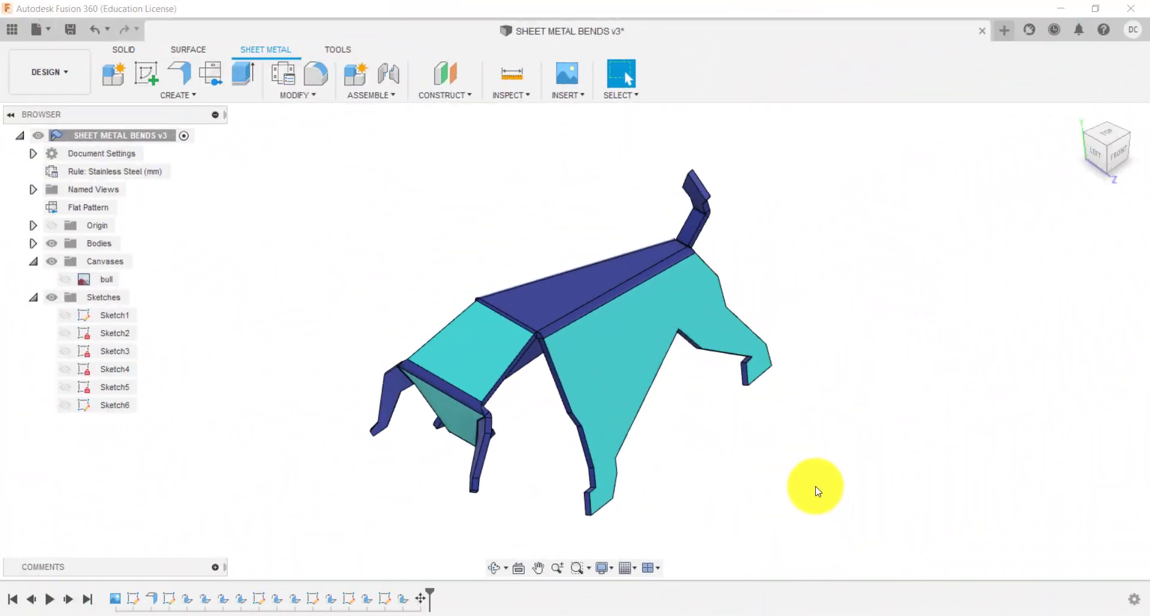
Step: Inspect the bull's underside, replay its history, and roll the timeline back to just after Sketch1
middle_click_drag(731, 472, 708, 465, "shift")
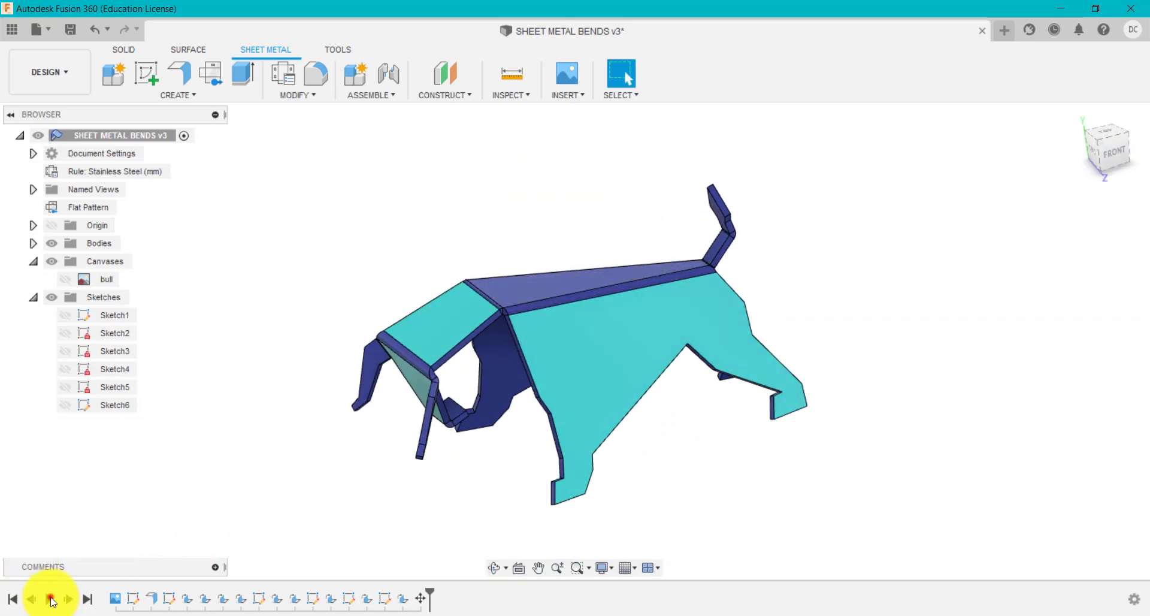
left_click(51, 601)
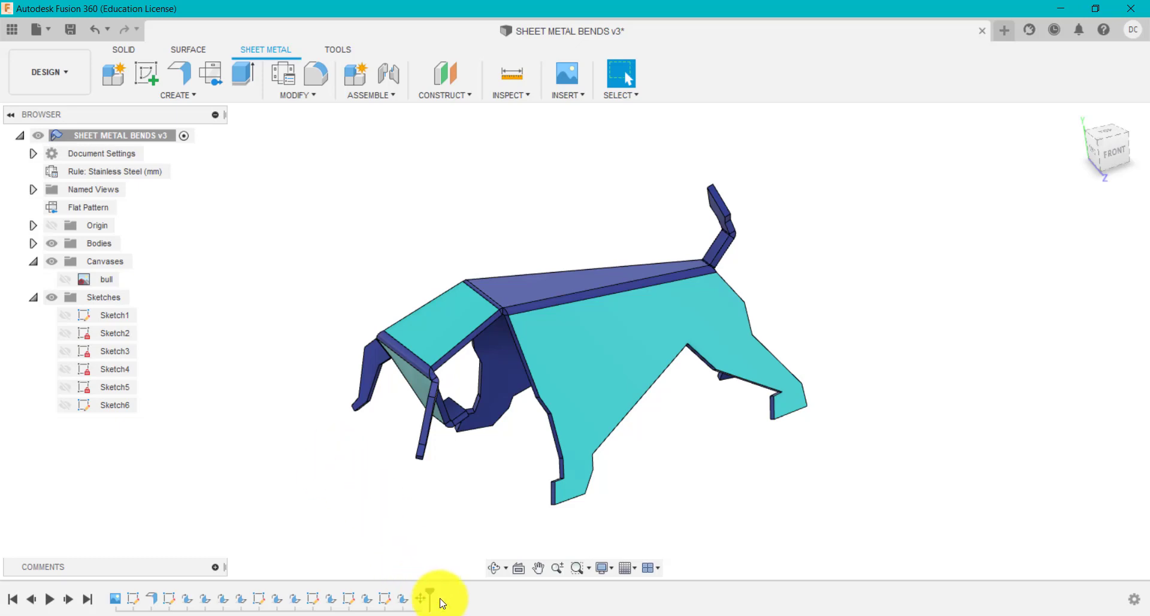
mouse_move(431, 589)
left_mouse_down()
mouse_move(135, 585)
mouse_move(142, 592)
left_mouse_up()
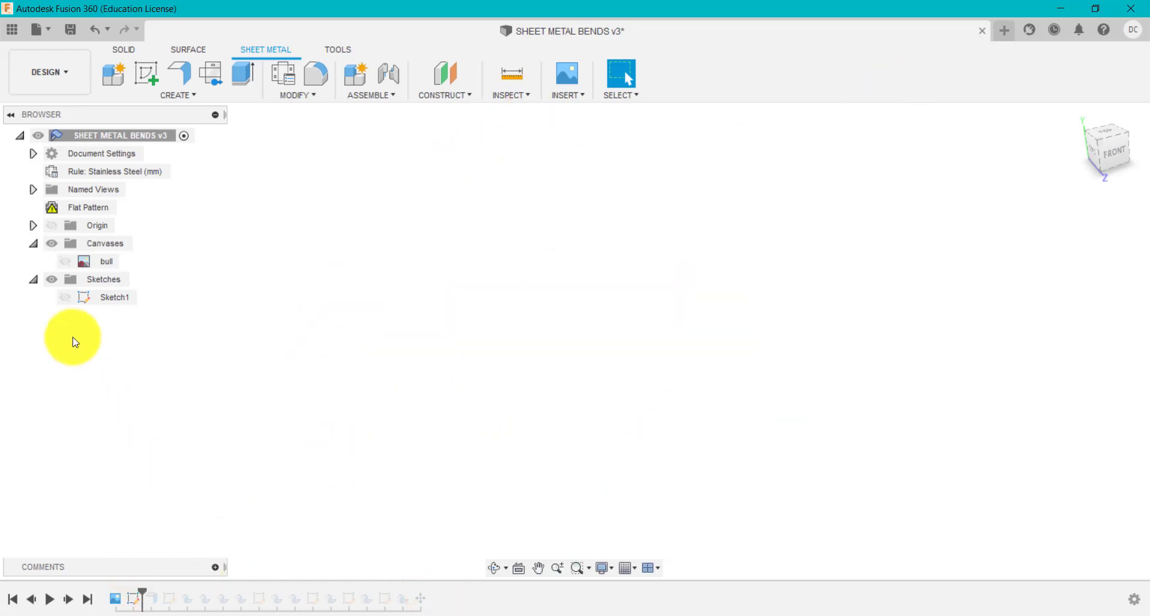
Step: Make Sketch1 and the bull canvas visible, then start a new empty design
left_click(65, 297)
left_click(64, 261)
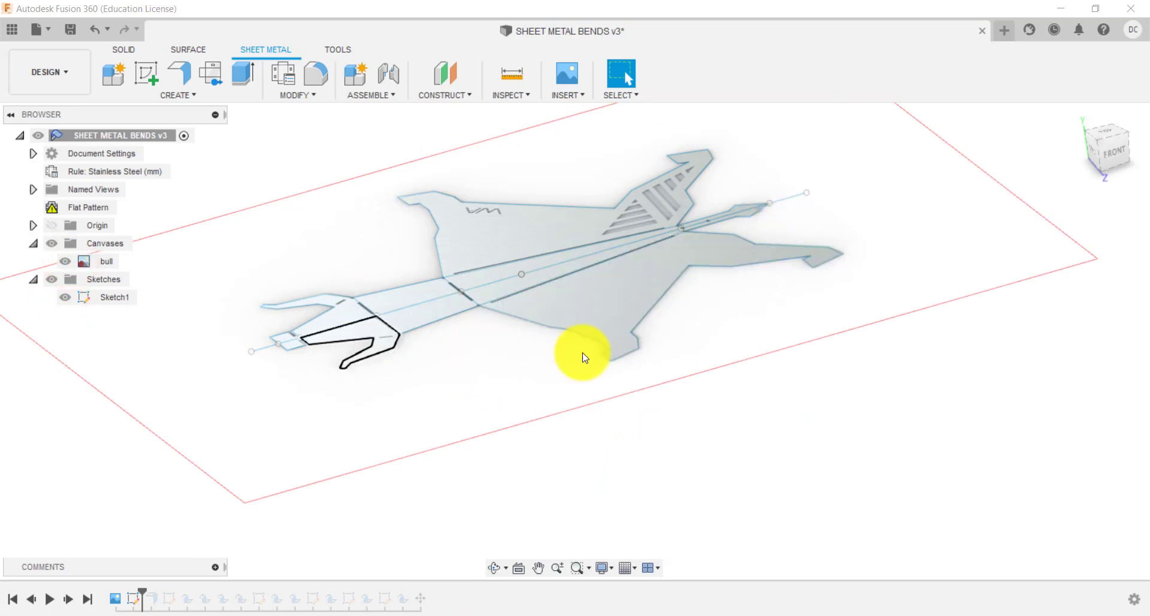
left_click(1004, 30)
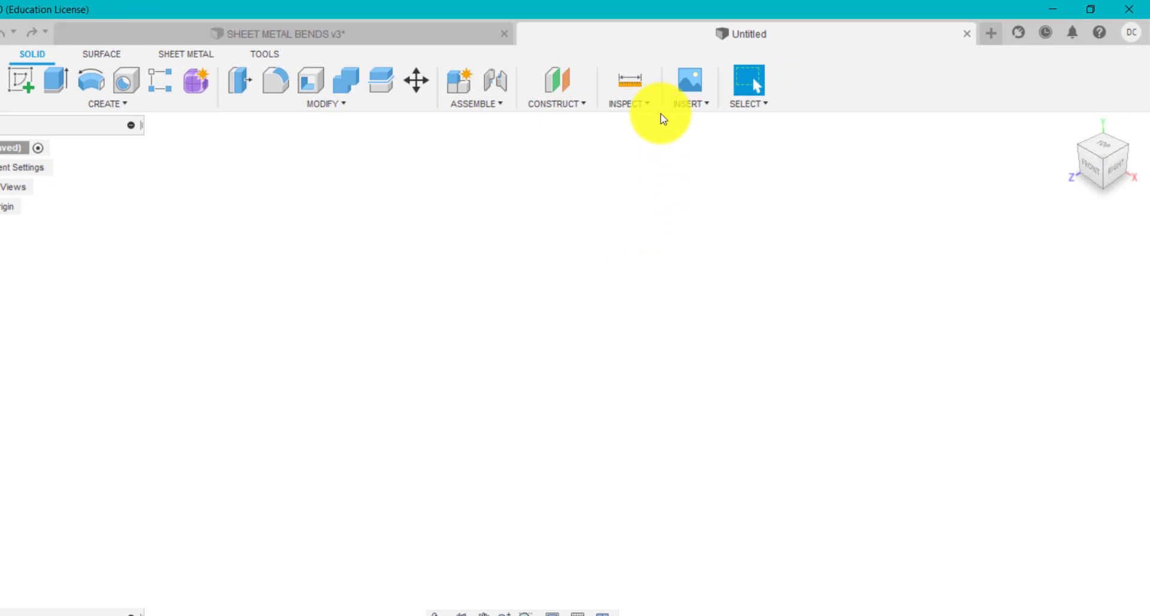
Step: Insert bull.jpg from this computer as a canvas on the XZ ground plane
left_click(723, 96)
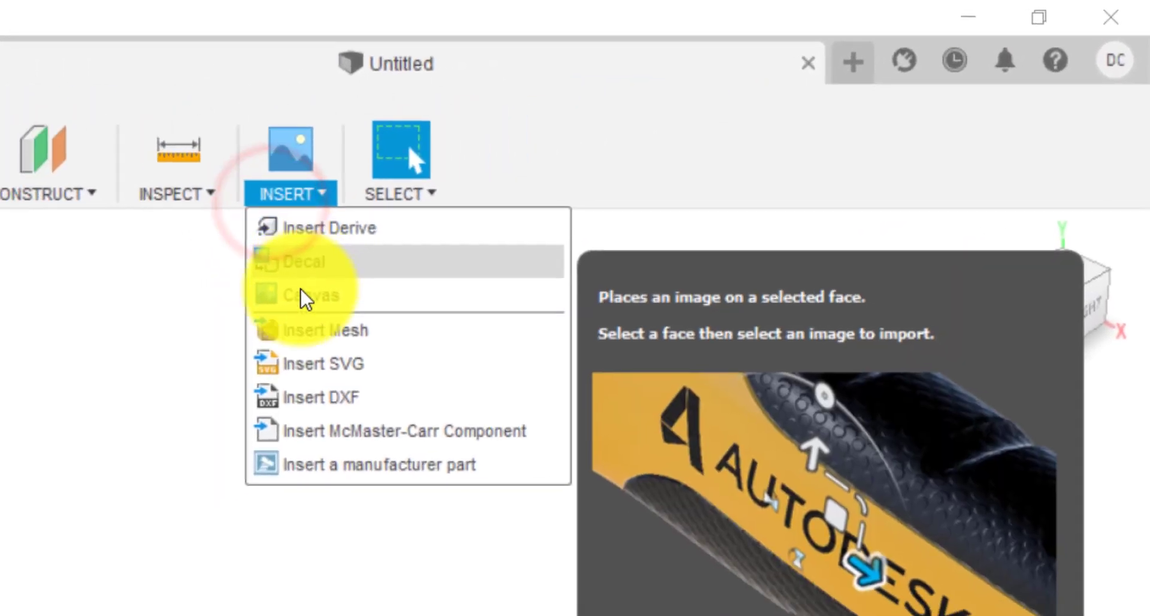
left_click(270, 272)
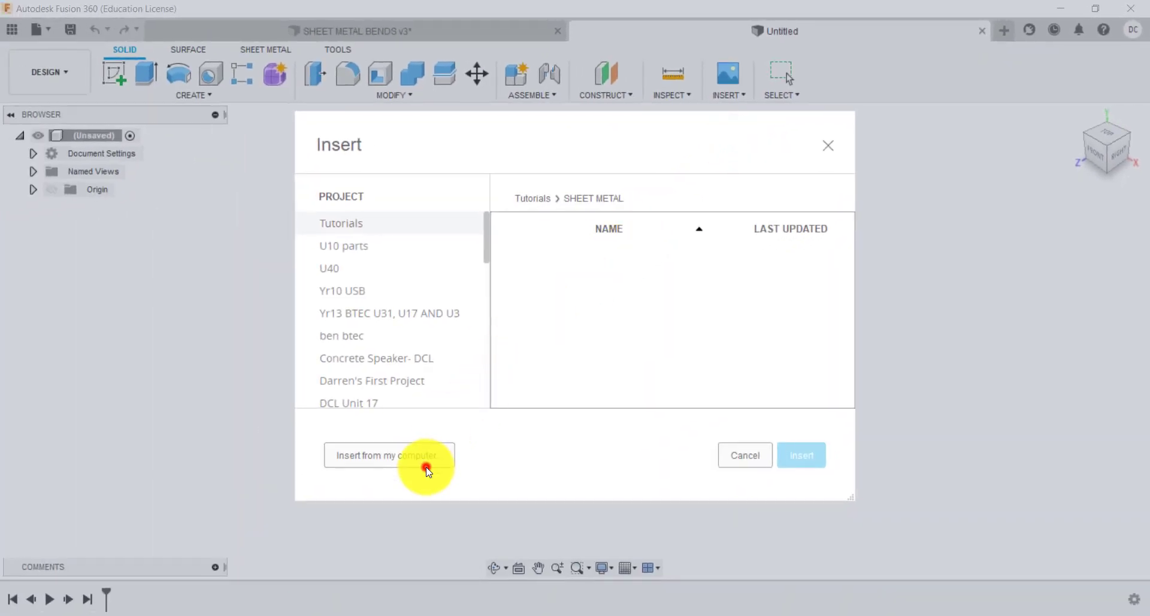
left_click(427, 471)
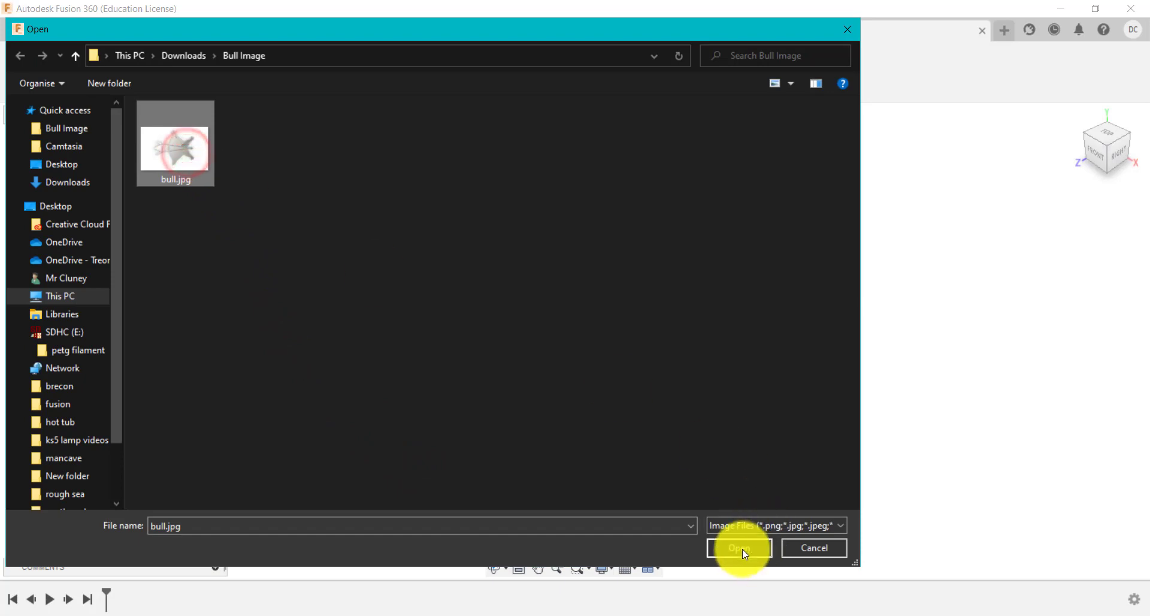
left_click(739, 547)
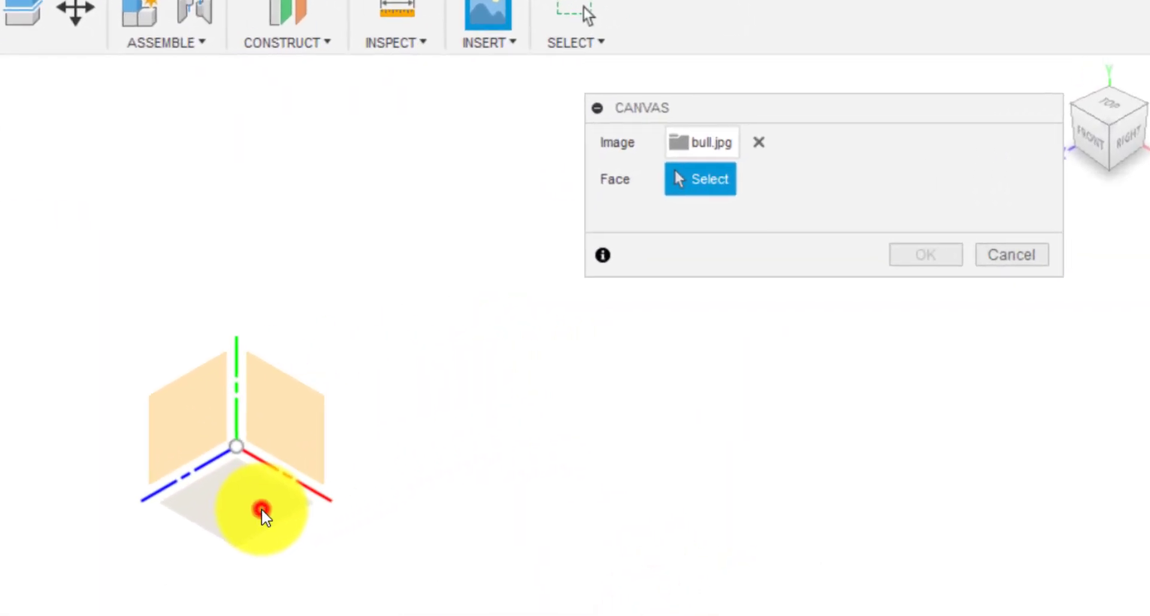
left_click(586, 380)
Step: Enlarge the bull image, rotate it about 90 degrees, centre it and set opacity to 37
left_click_drag(234, 492, 256, 580)
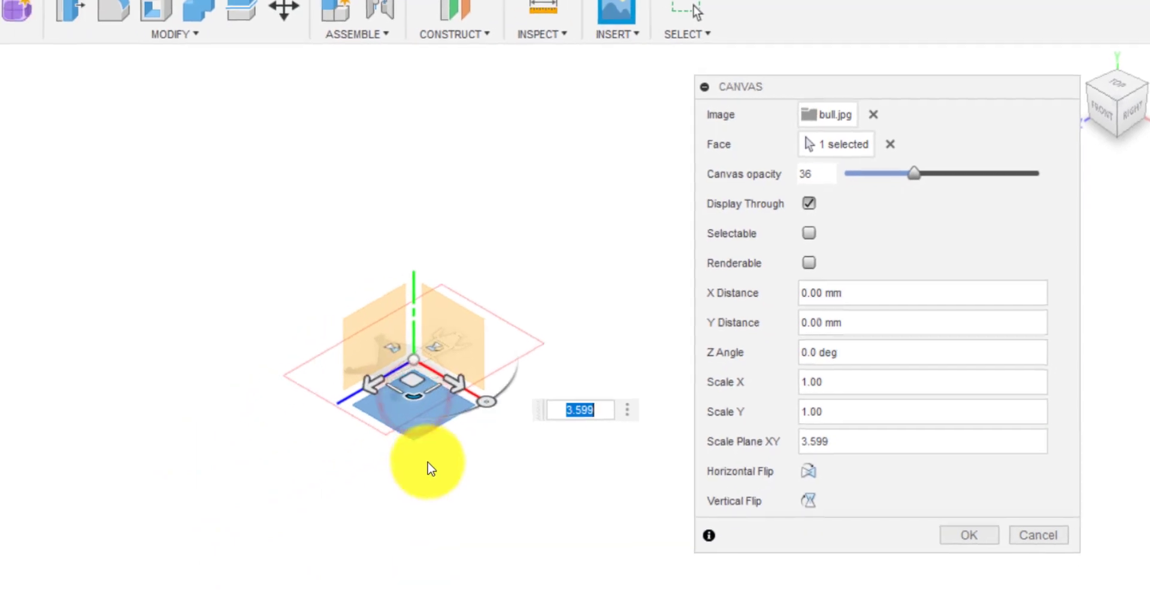
left_click_drag(415, 386, 407, 614)
left_click(1111, 91)
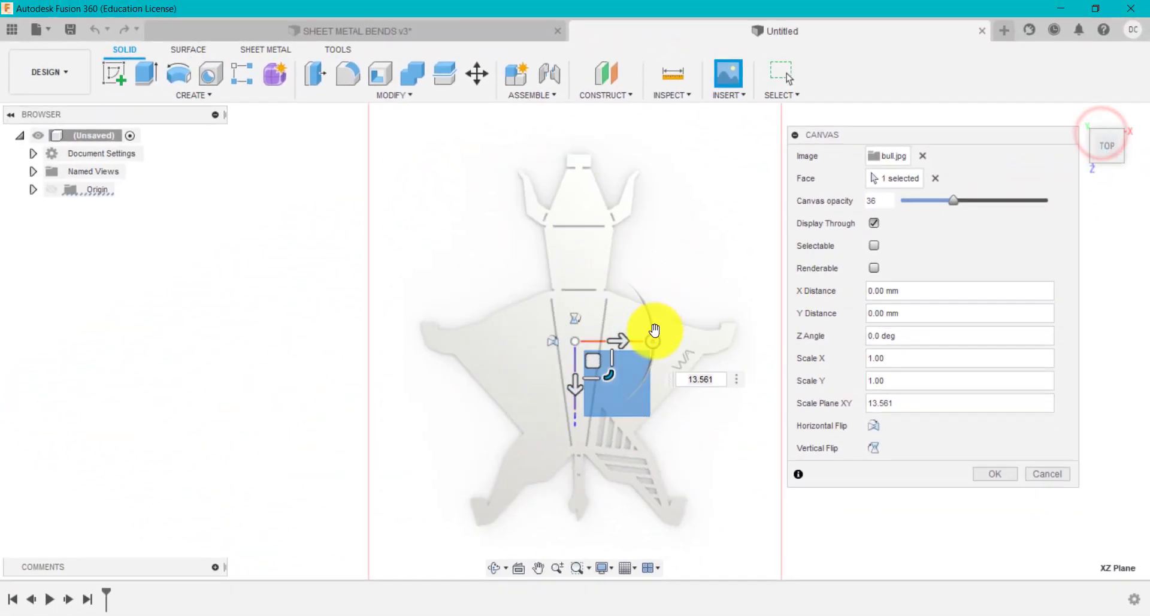
left_click_drag(654, 330, 575, 306)
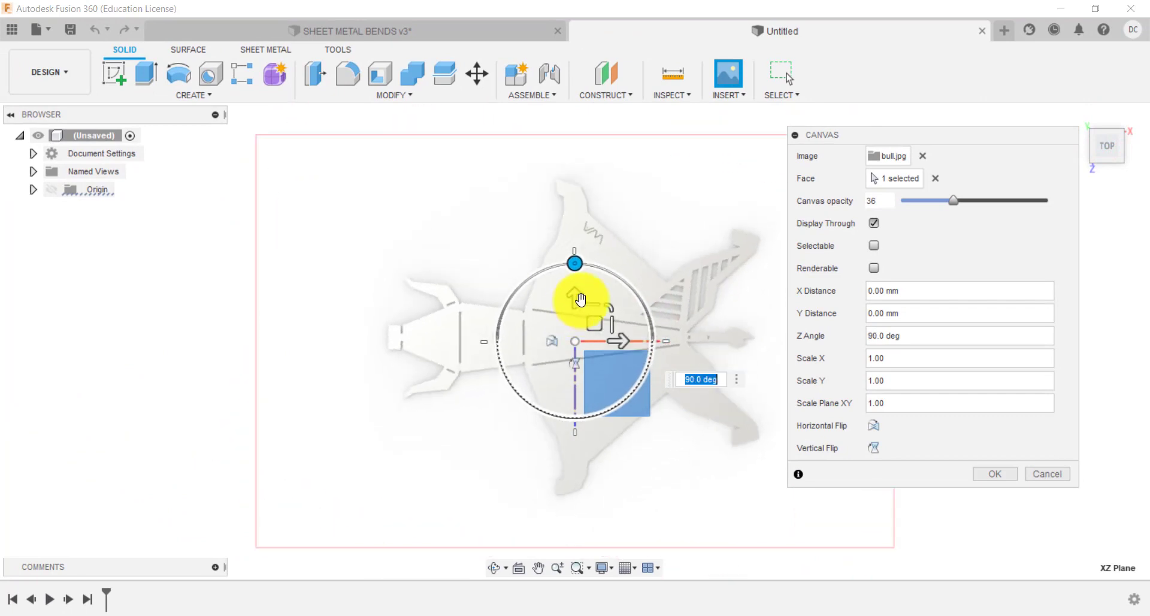
scroll(540, 334, "up", 3)
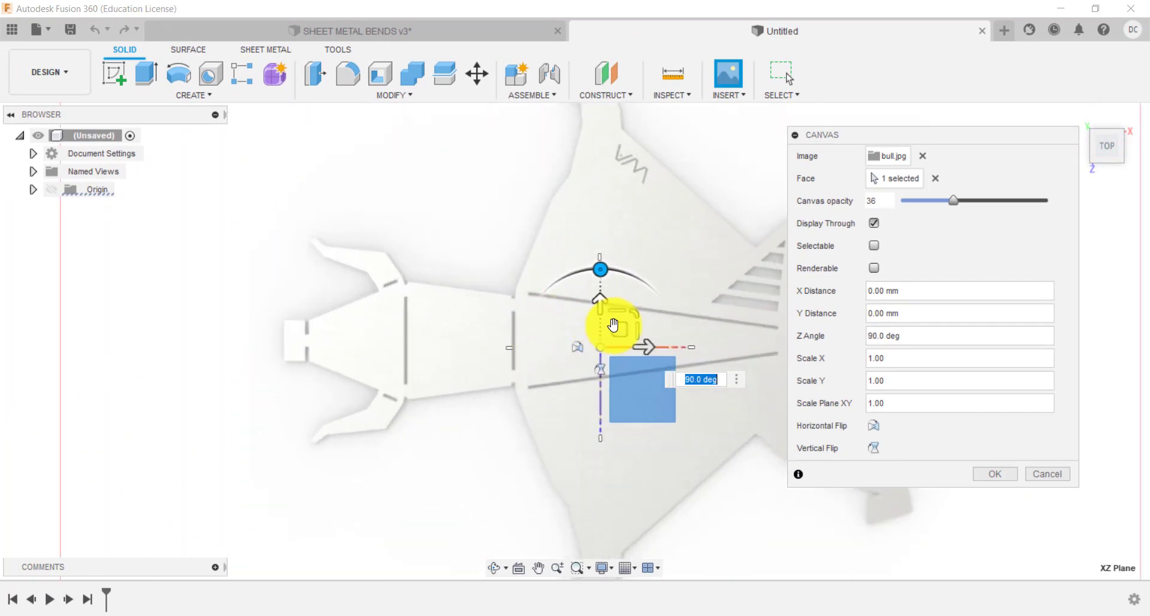
left_click_drag(615, 327, 570, 326)
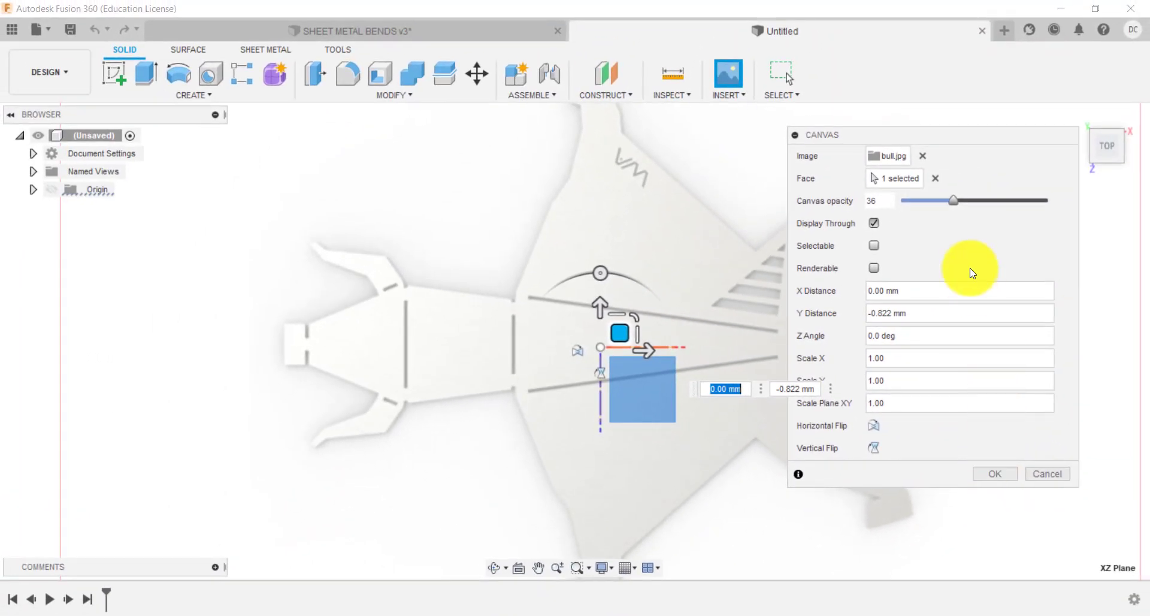
mouse_move(955, 202)
left_mouse_down()
mouse_move(1040, 204)
mouse_move(924, 211)
mouse_move(1003, 223)
mouse_move(906, 223)
mouse_move(1049, 210)
mouse_move(955, 212)
left_mouse_up()
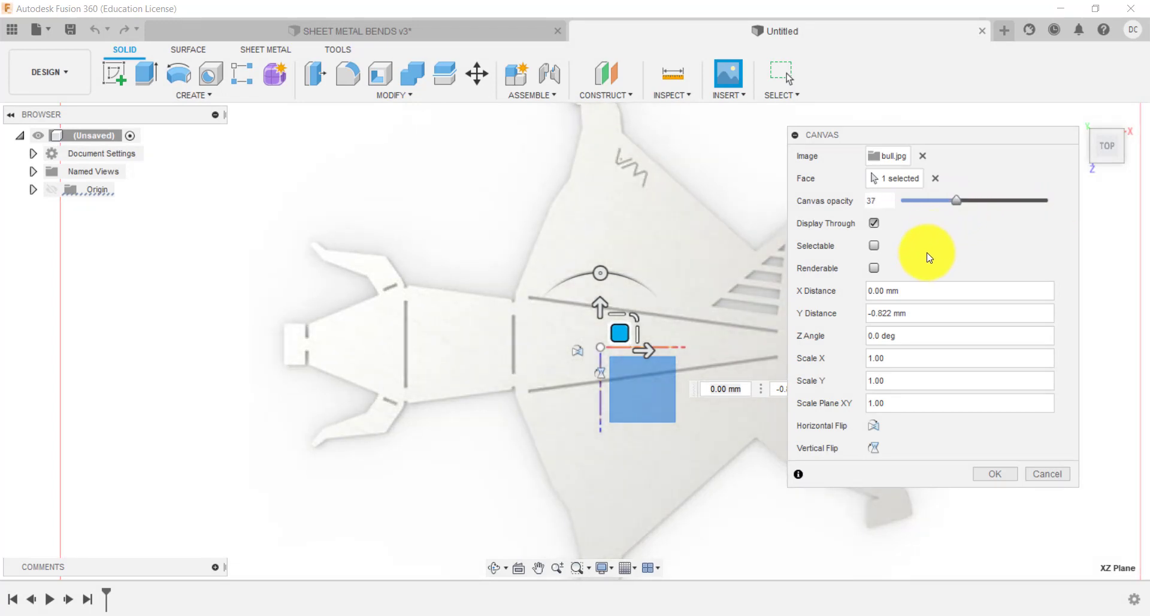
Step: Mirror the bull canvas with Horizontal Flip, leaving it unflipped vertically, and accept it
left_click(874, 426)
left_click(873, 448)
left_click(873, 448)
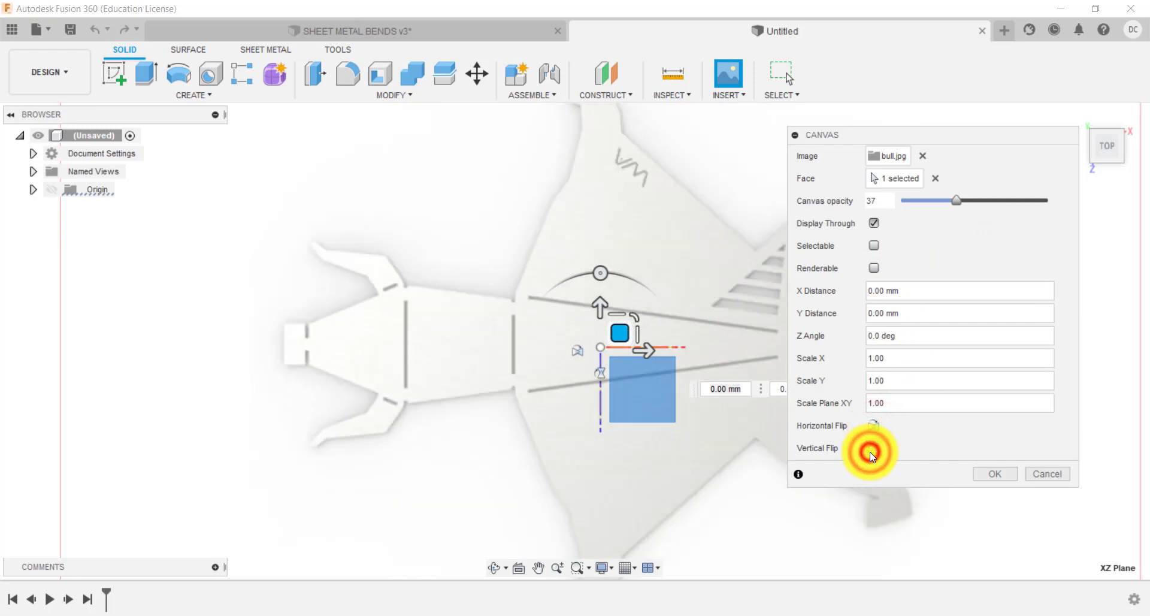
left_click(1000, 474)
scroll(961, 267, "down", 4)
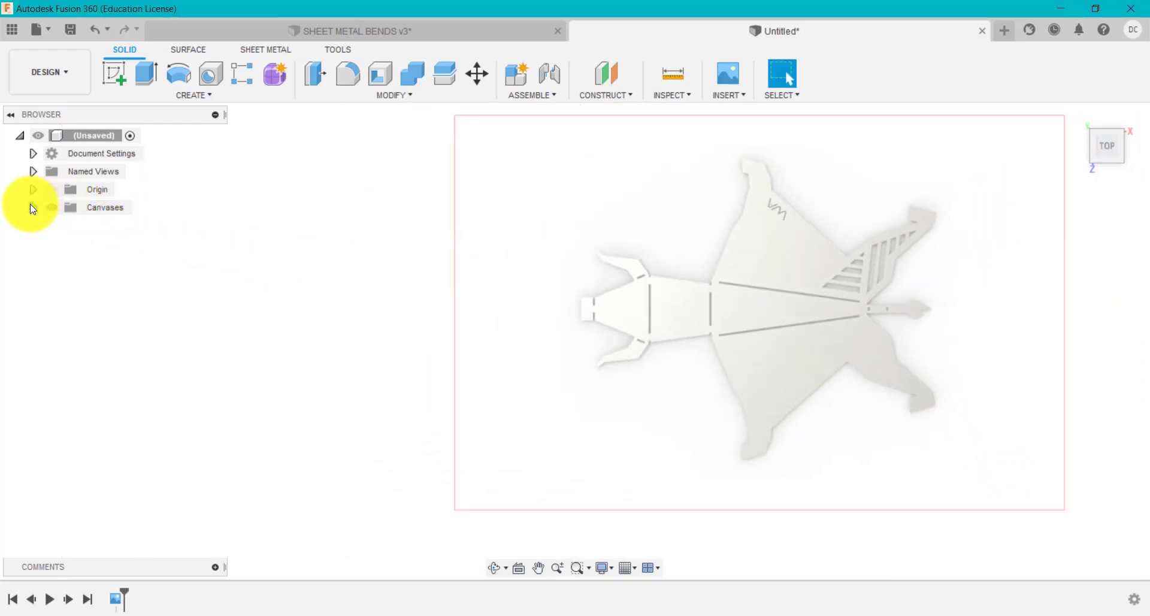
Step: Expand Canvases and reopen the bull canvas settings, accepting them unchanged
left_click(32, 206)
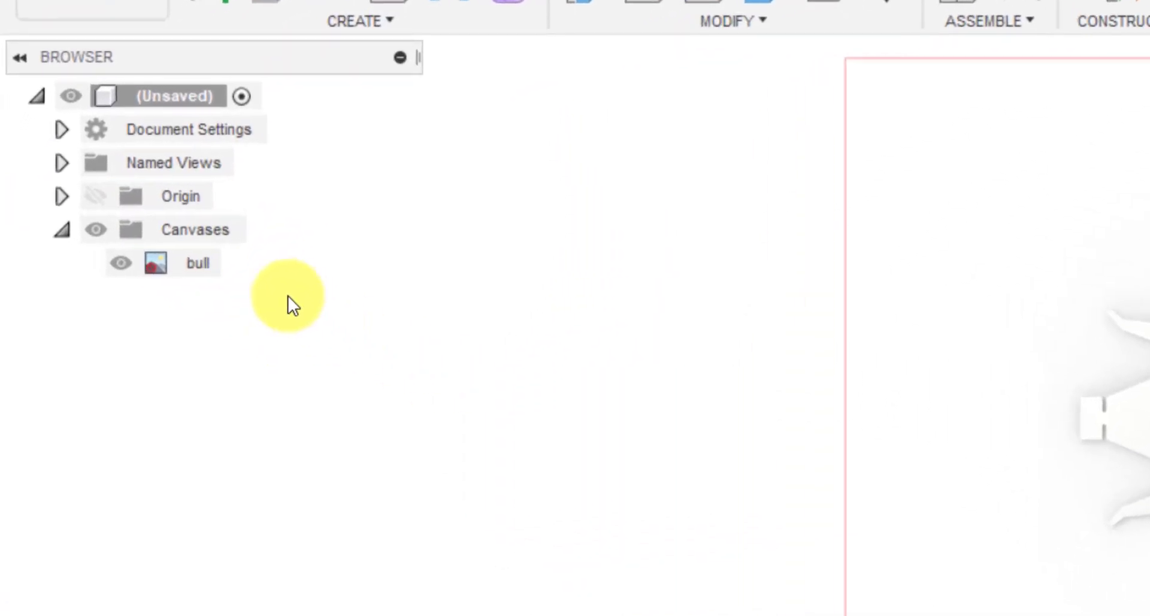
right_click(199, 263)
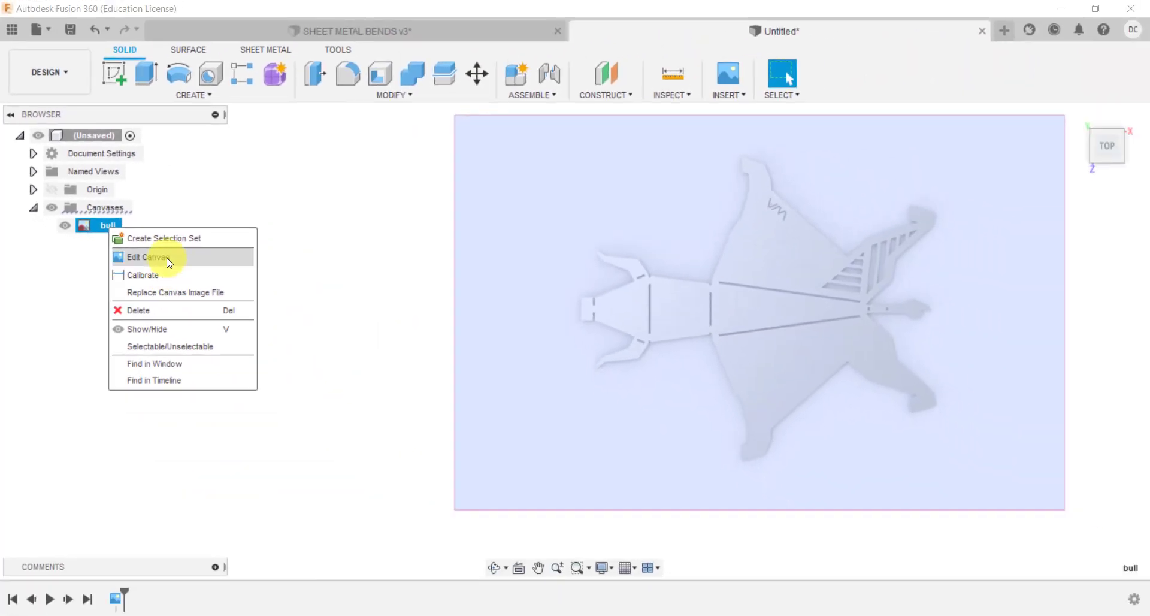
left_click(167, 259)
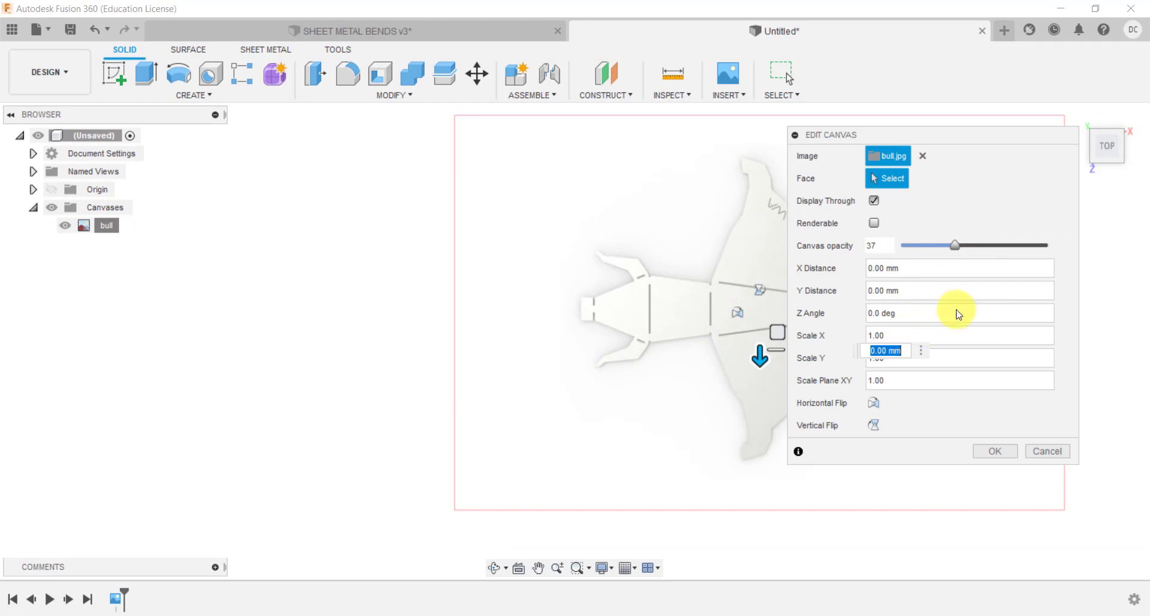
left_click(994, 451)
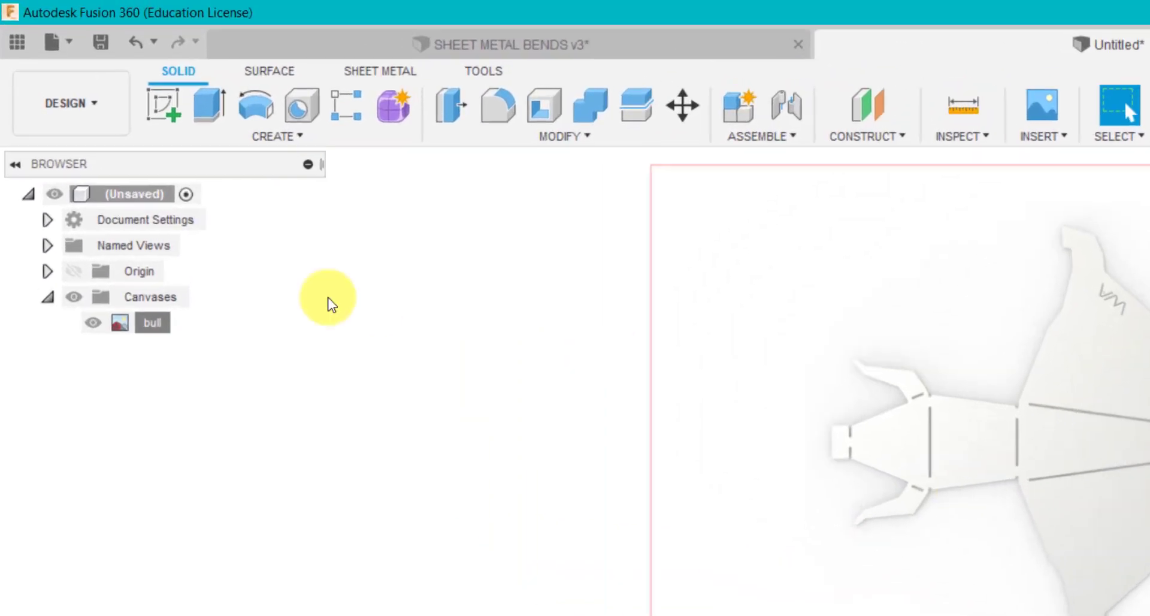
Step: Calibrate the bull canvas so the nose-to-tail distance measures 200
right_click(155, 327)
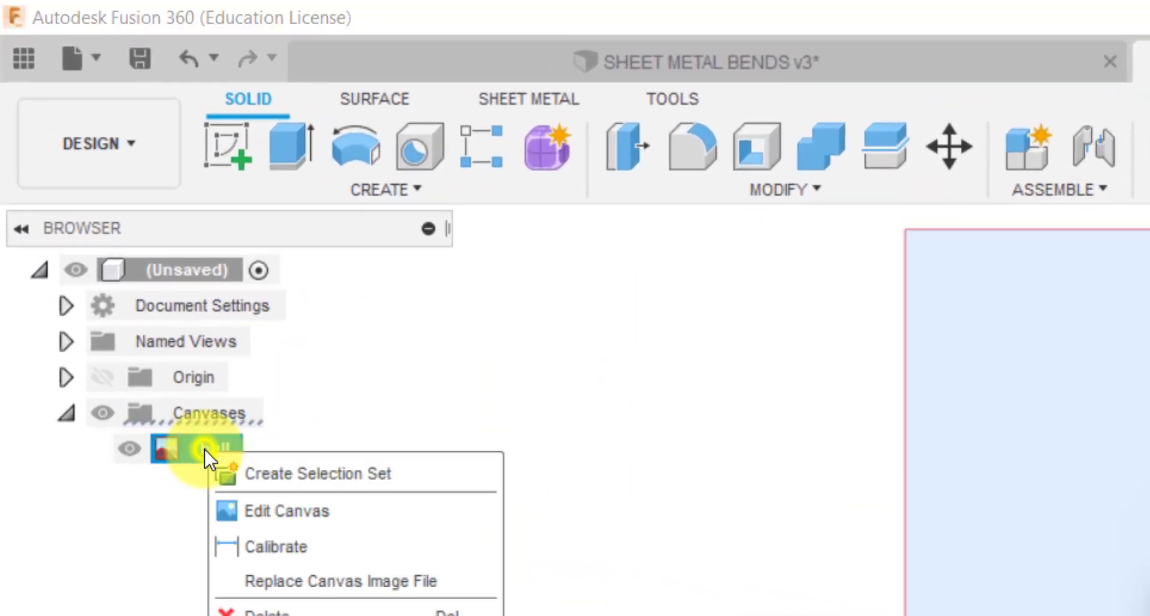
left_click(234, 393)
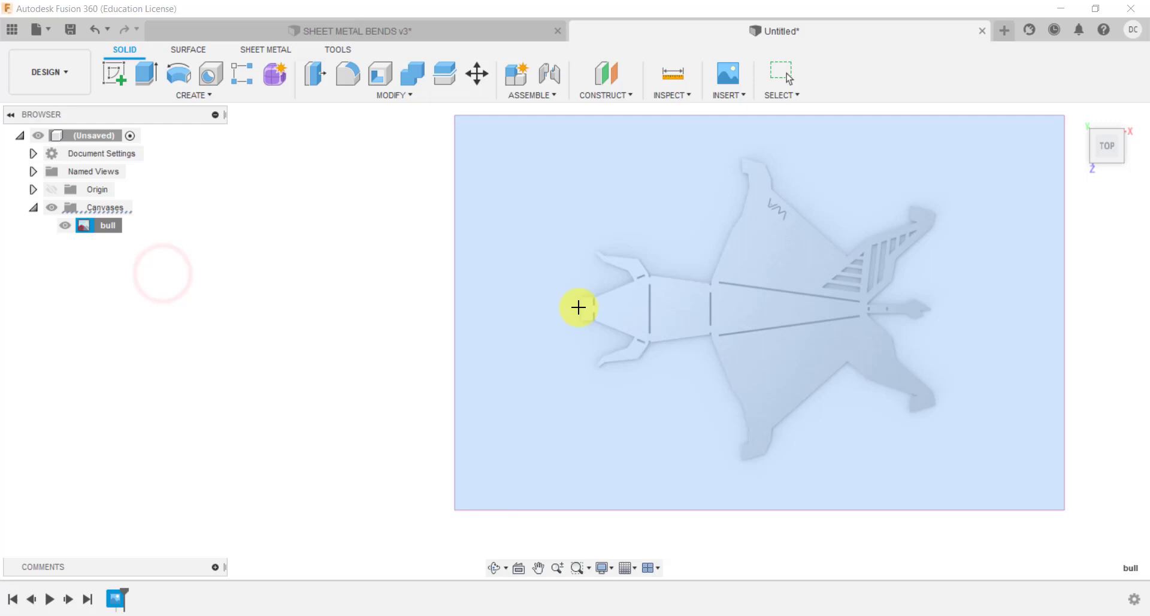
left_click(643, 341)
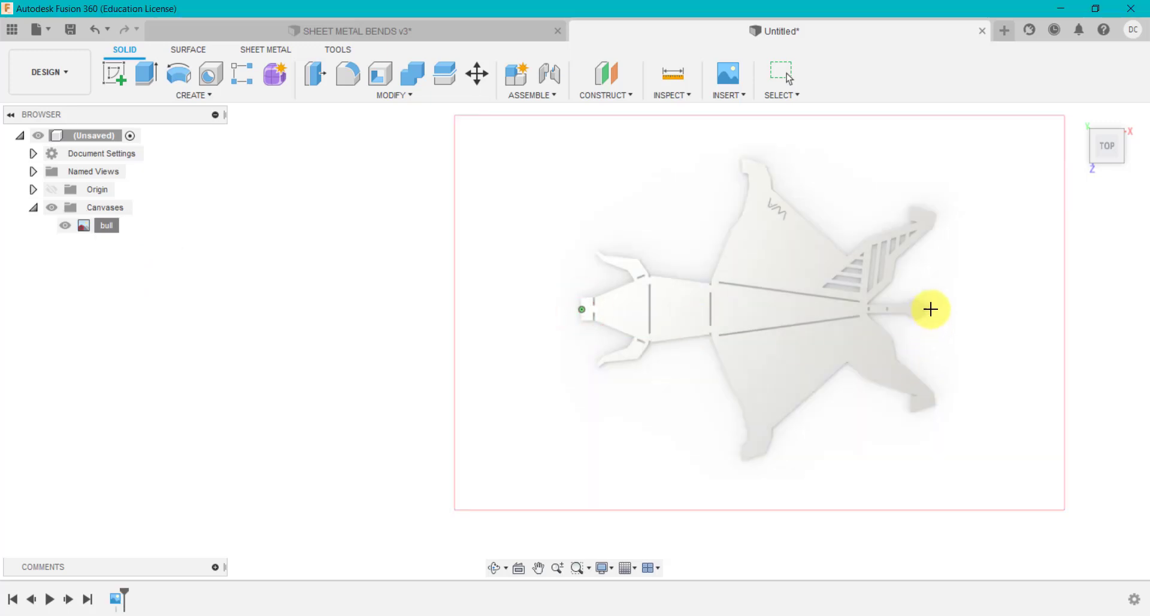
left_click(932, 309)
type("2")
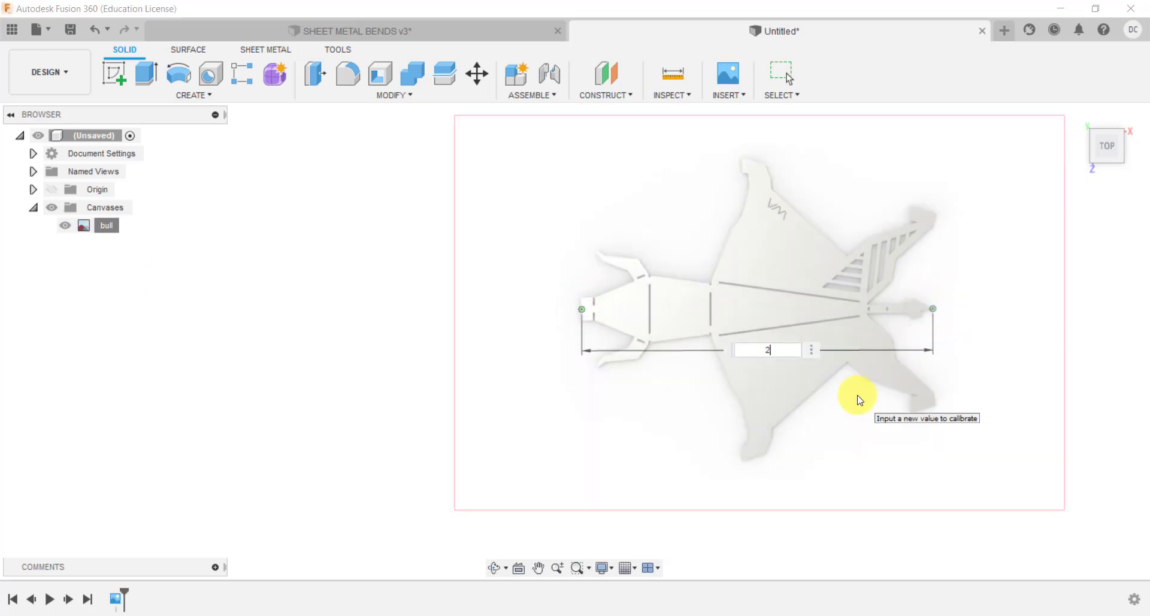
type("00")
key("Return")
scroll(839, 407, "down", 2)
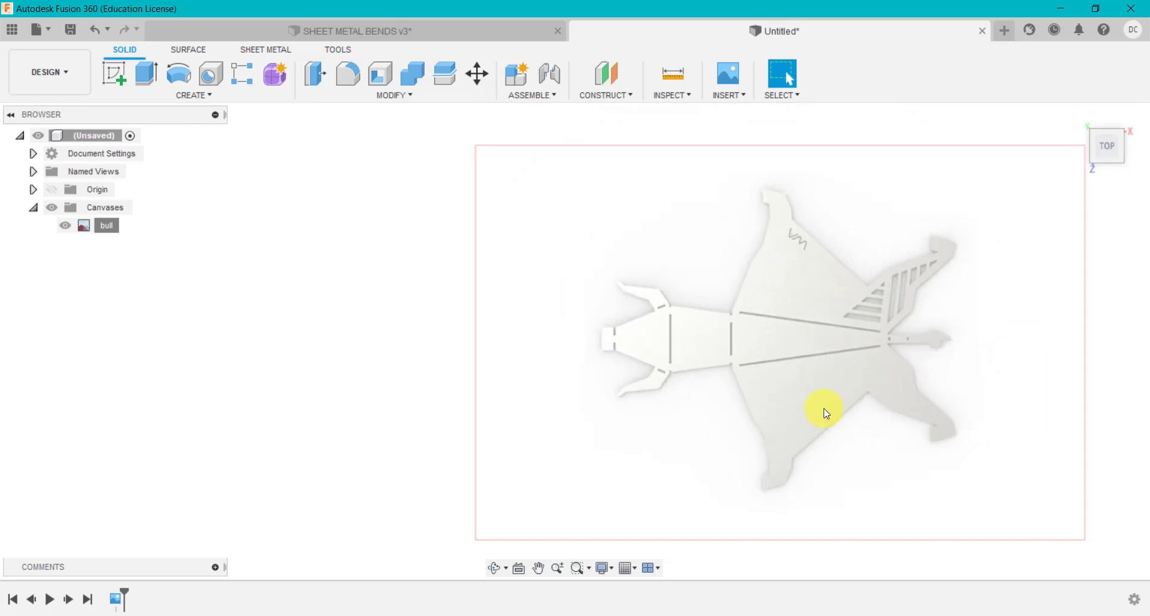
scroll(934, 330, "up", 3)
scroll(940, 293, "down", 2)
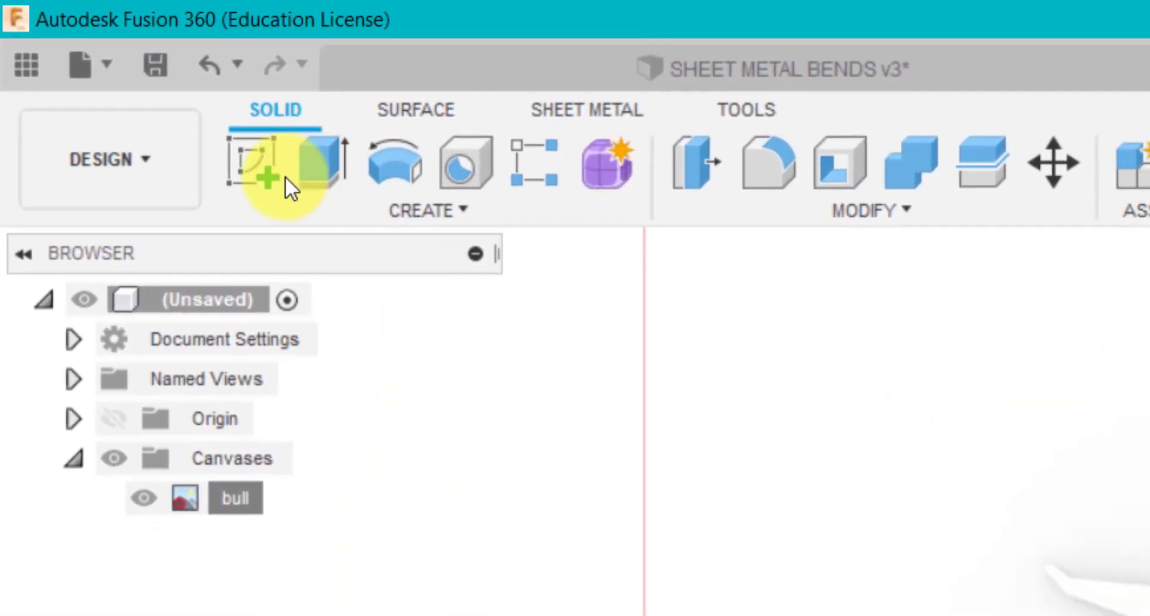
Step: On a new ground-plane sketch, draw a horizontal line from the bull's nose past its tail
left_click(267, 168)
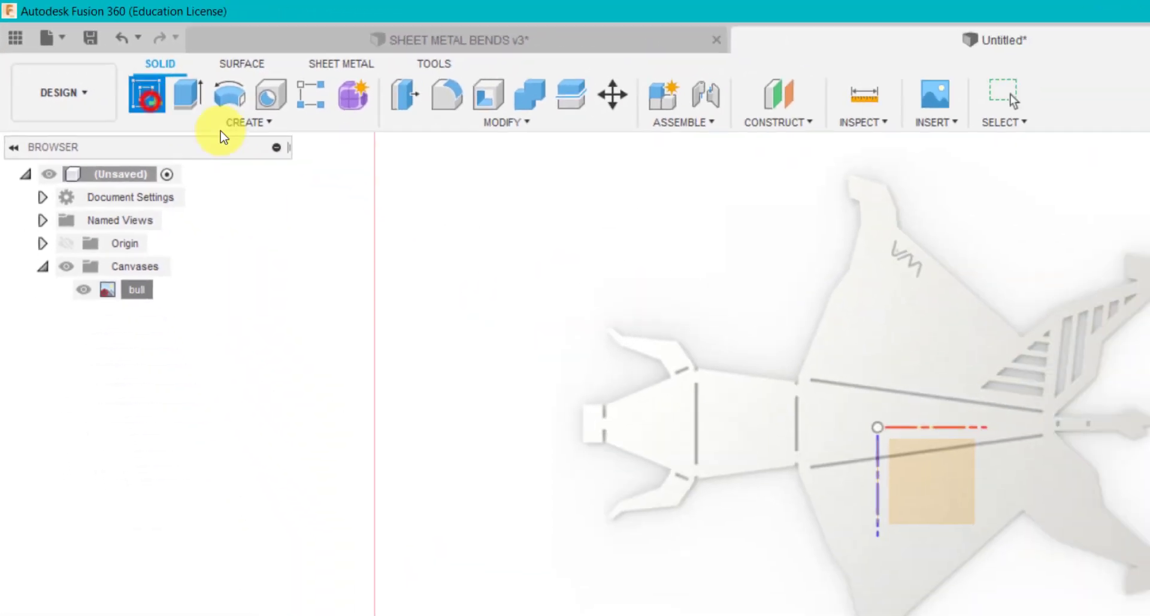
left_click(716, 385)
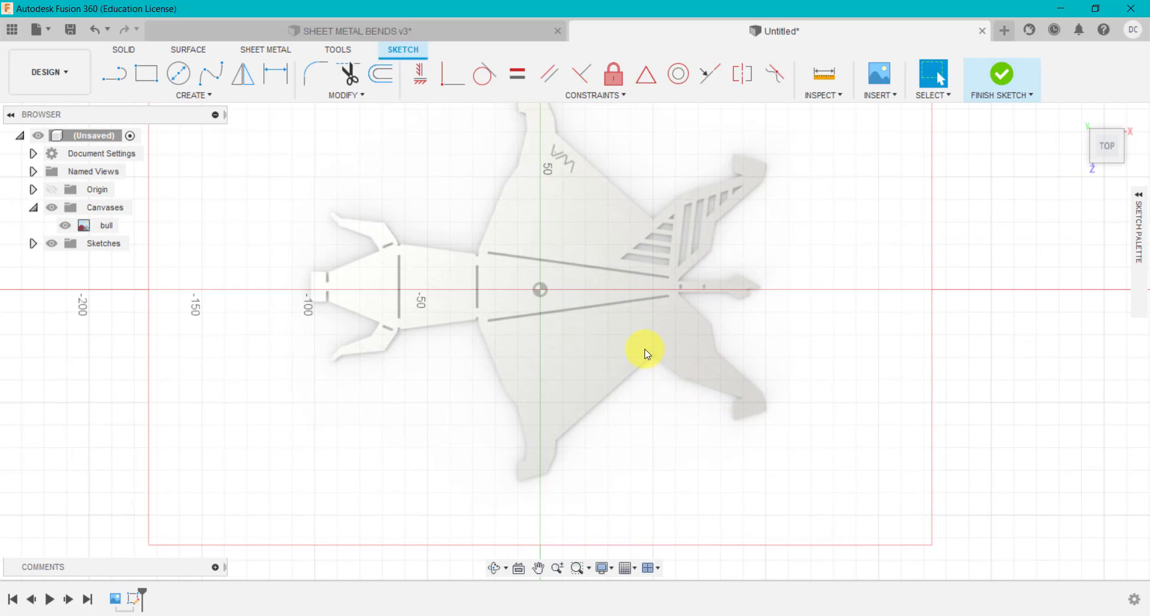
key("l")
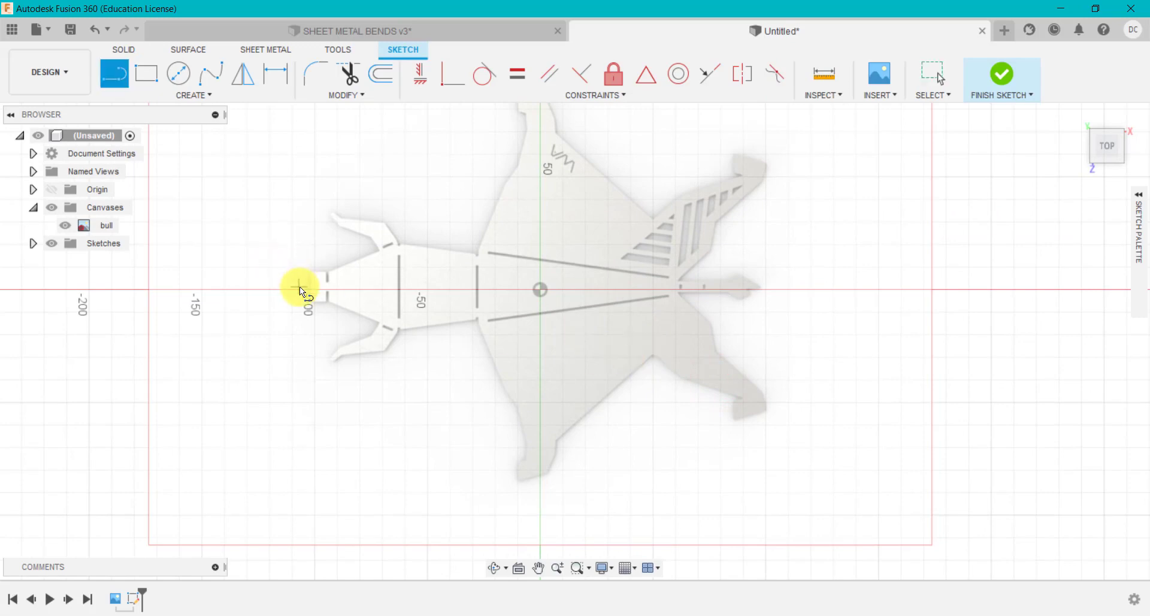
key("l")
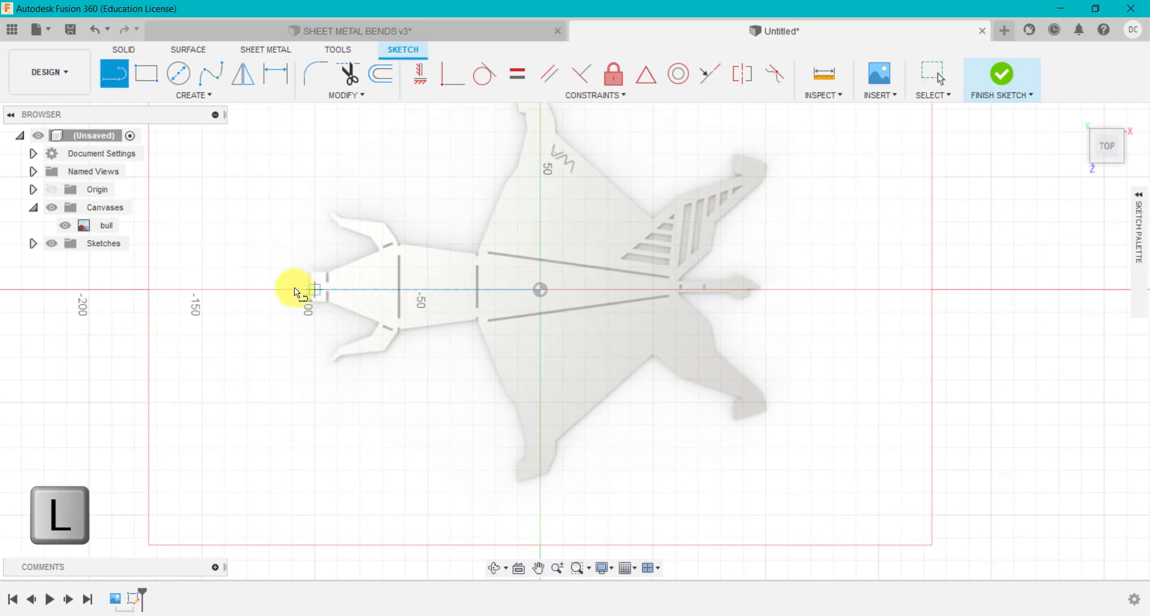
left_click(279, 290)
left_click(842, 289)
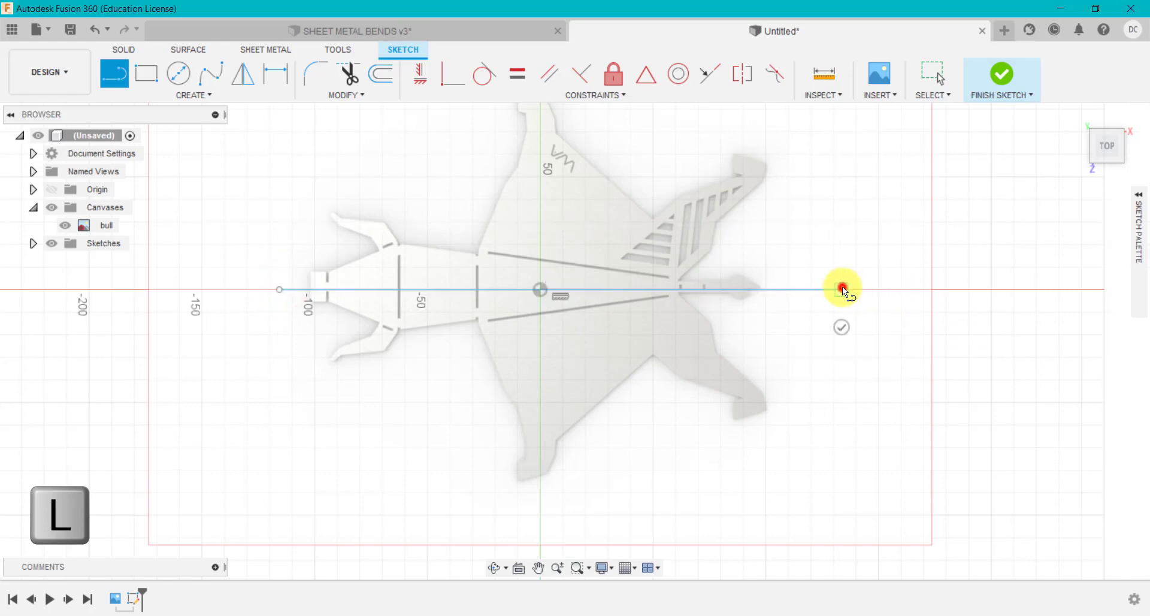
key("Escape")
Step: Make the centre line a fixed construction line and finish the sketch
right_click(806, 290)
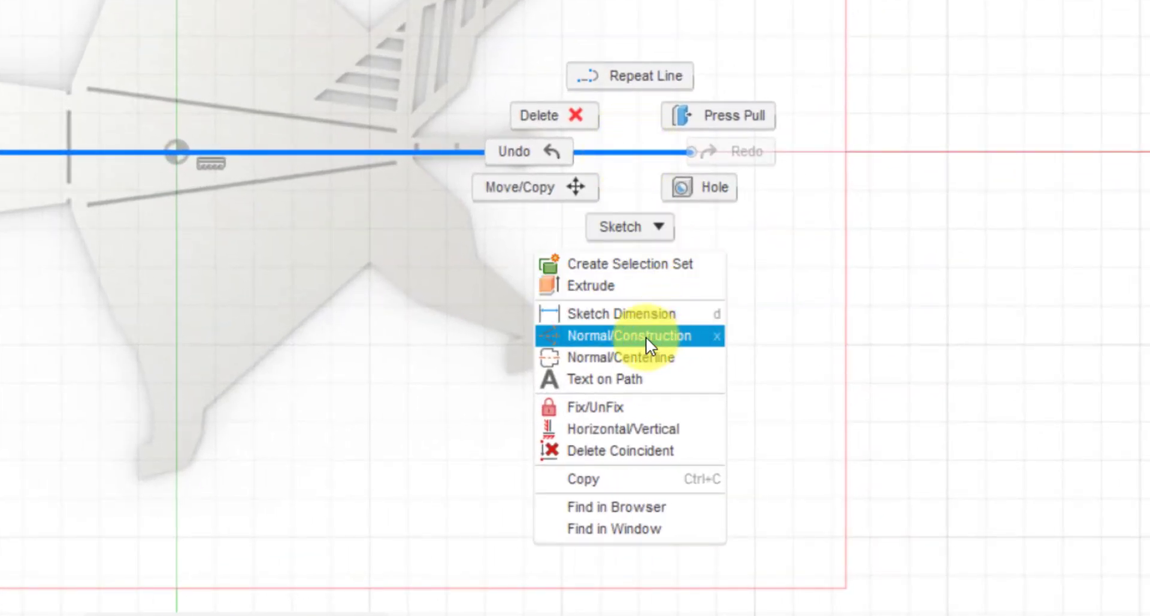
left_click(645, 337)
right_click(595, 158)
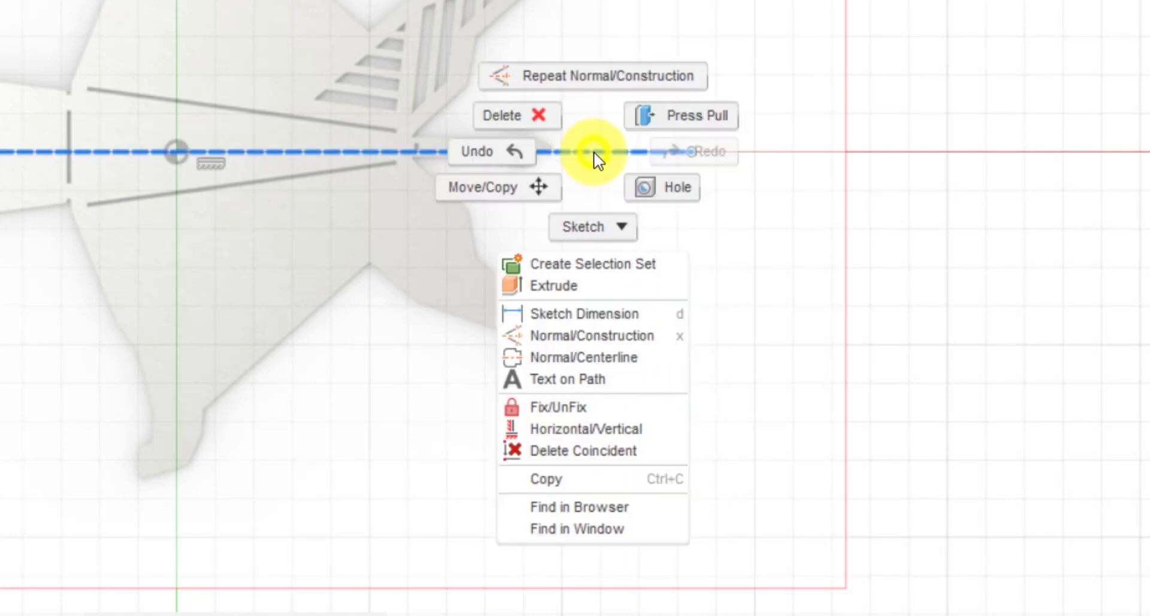
left_click(575, 407)
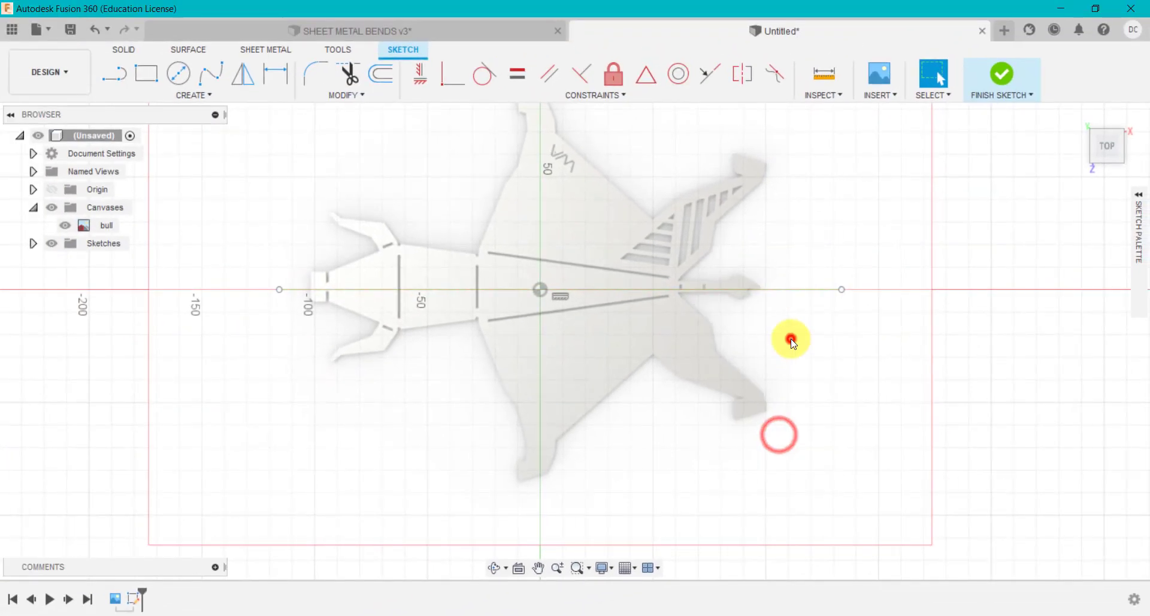
left_click(791, 341)
scroll(321, 287, "up", 5)
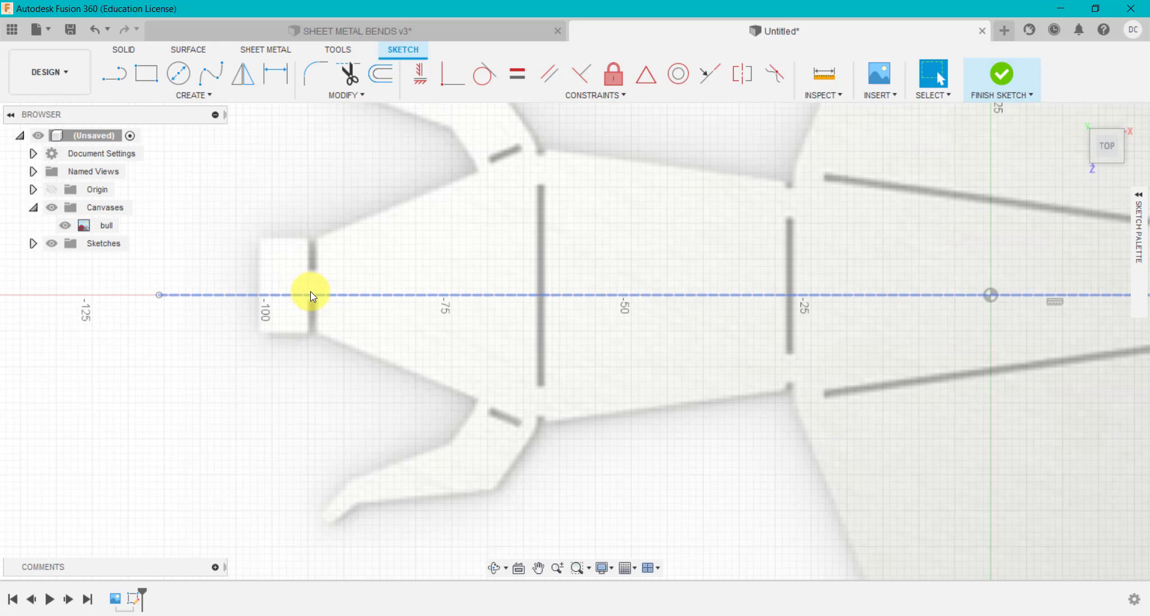
scroll(310, 291, "up", 3)
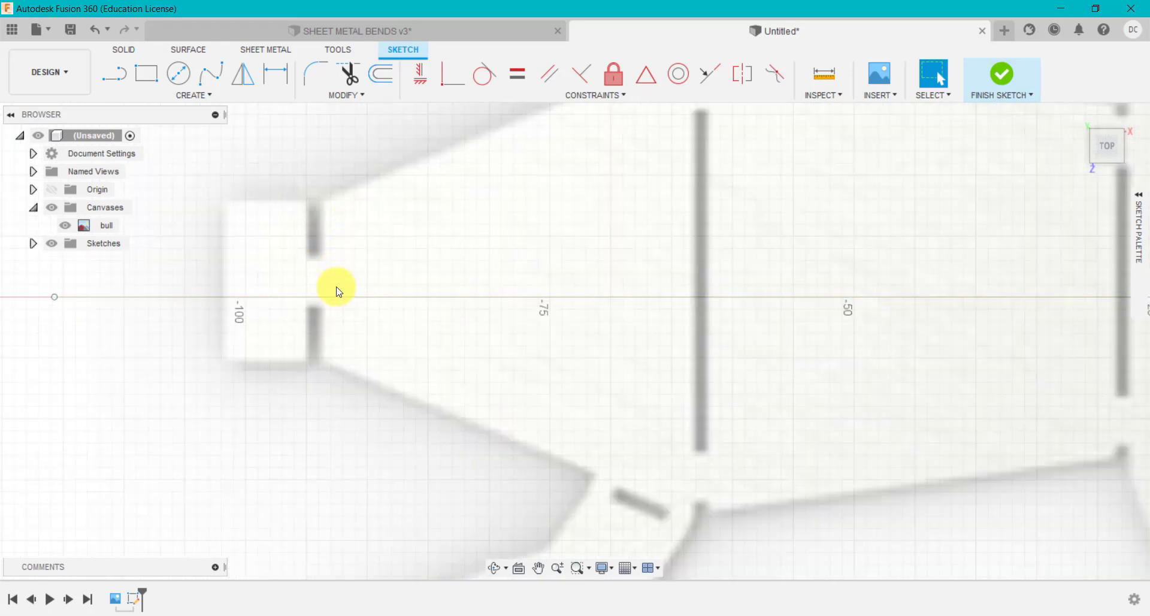
left_click(316, 293)
key("x")
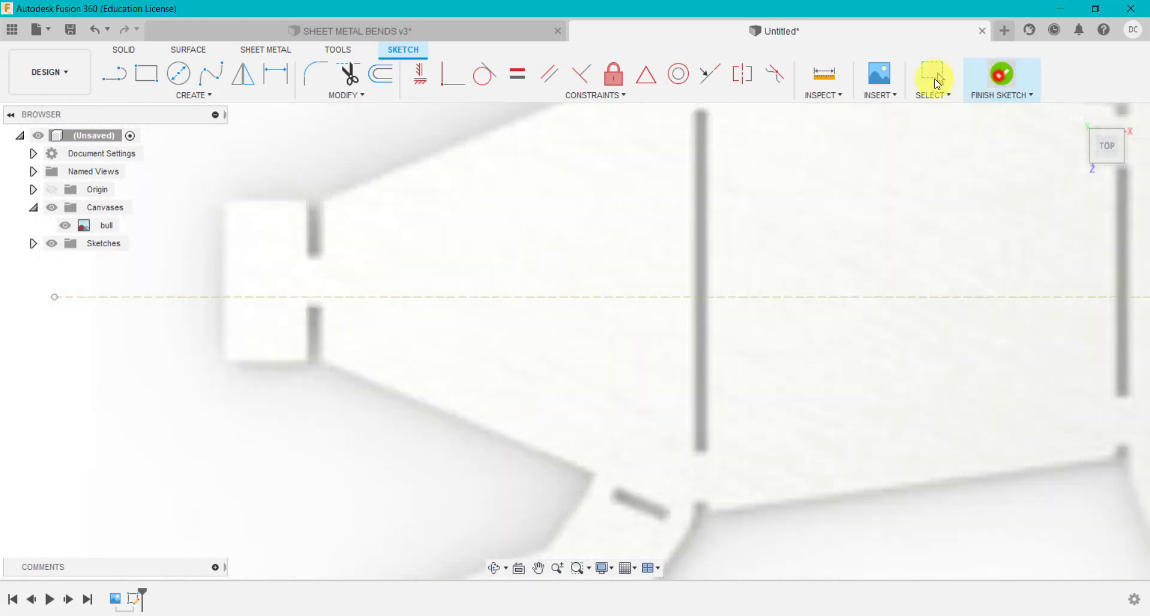
left_click(1000, 73)
Step: Edit the bull canvas, move it 1.402 mm along X, and accept the change
right_click(102, 223)
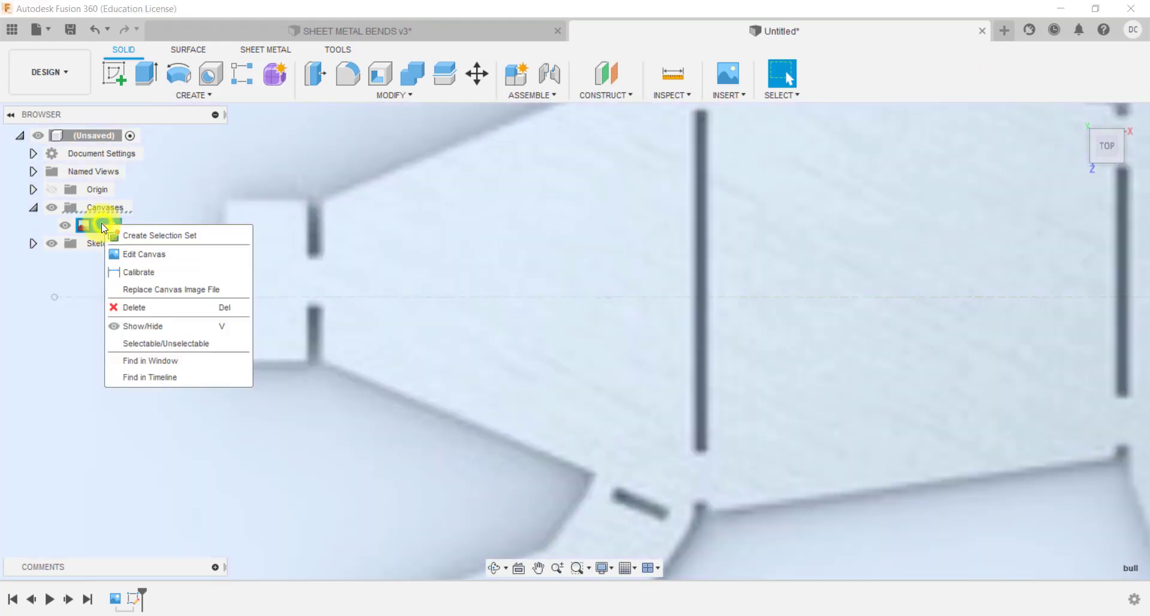
left_click(134, 253)
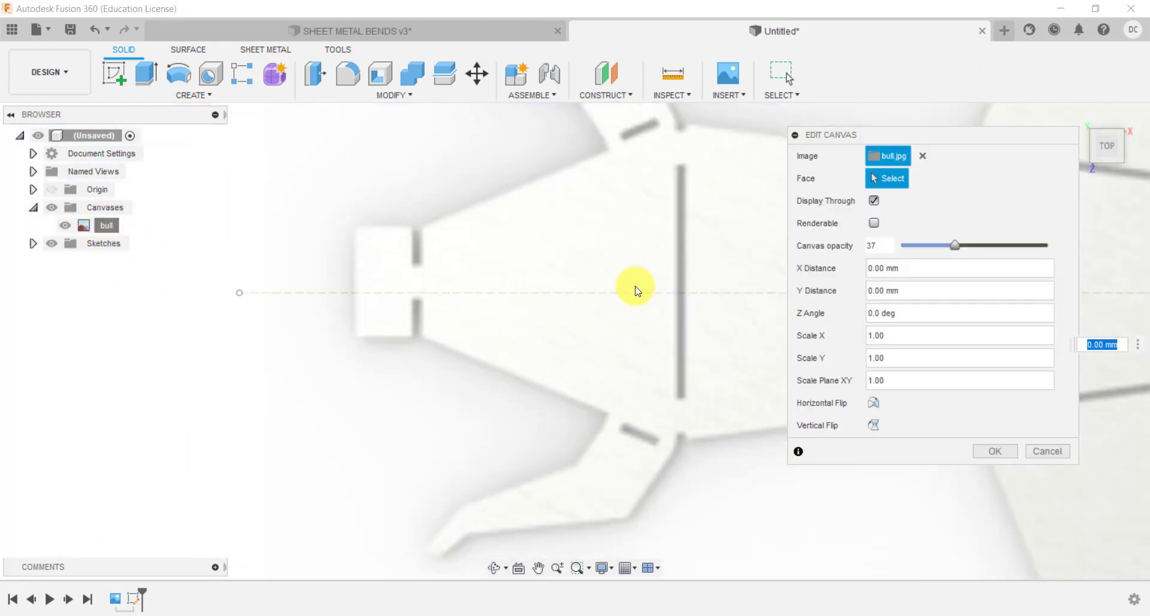
scroll(635, 291, "down", 5)
left_click_drag(997, 157, 429, 191)
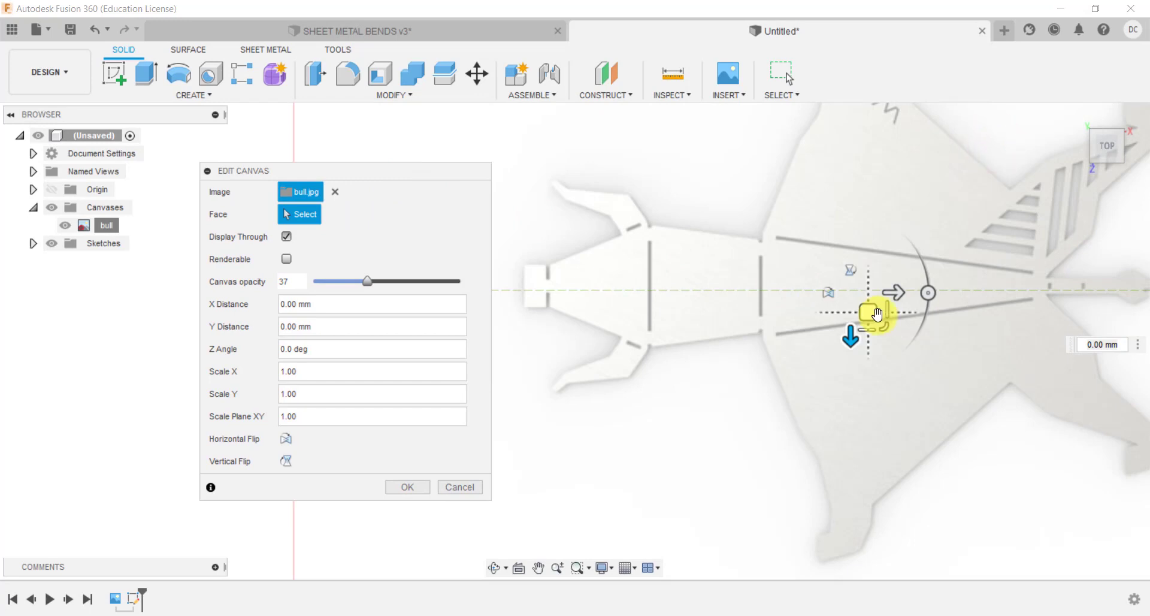
left_click_drag(877, 313, 874, 312)
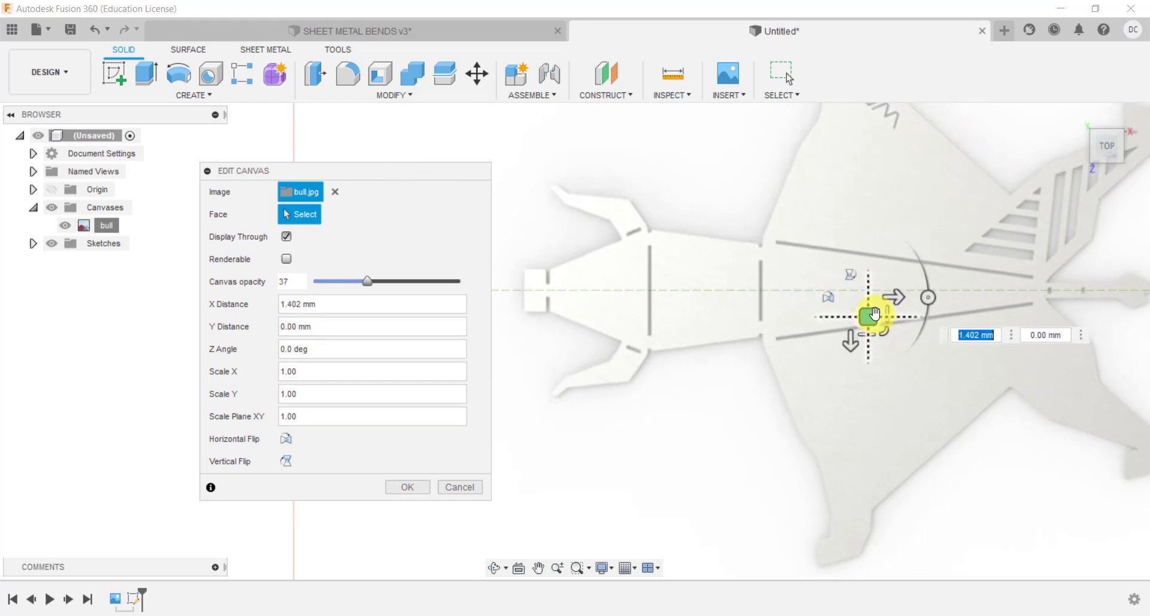
left_click(408, 485)
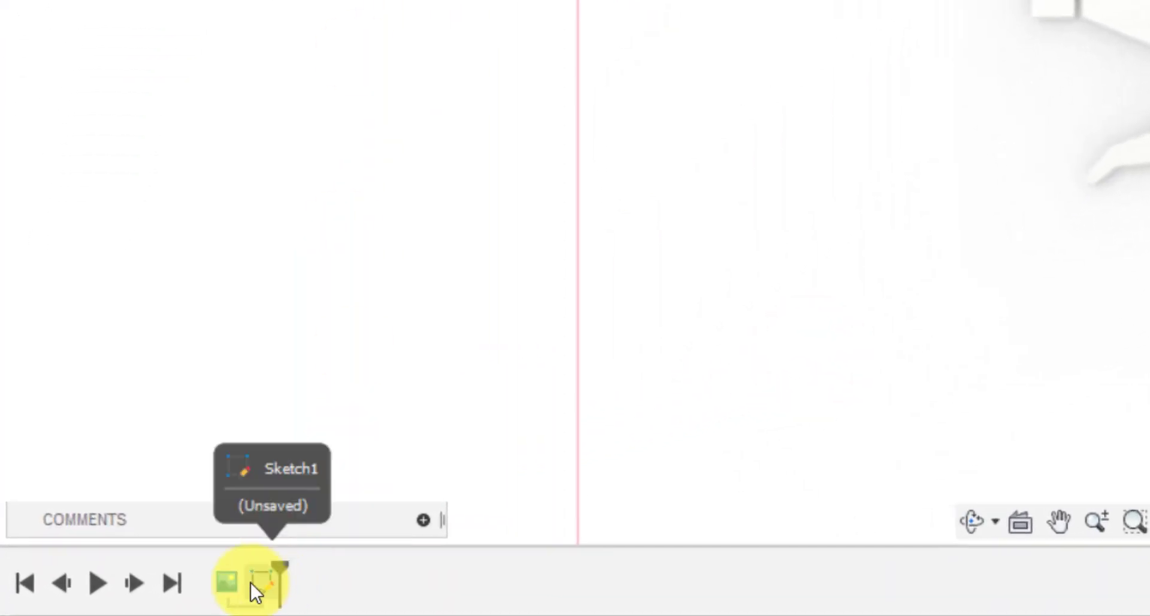
Step: Reopen Sketch1 for editing and pick the Line tool from the Create menu
right_click(257, 584)
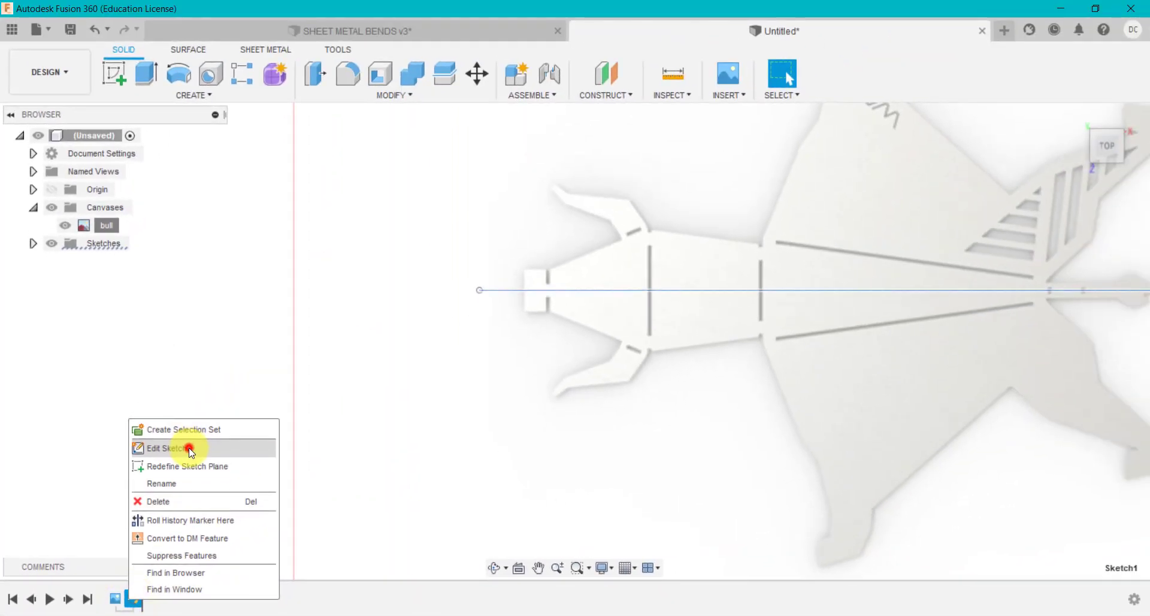
left_click(186, 448)
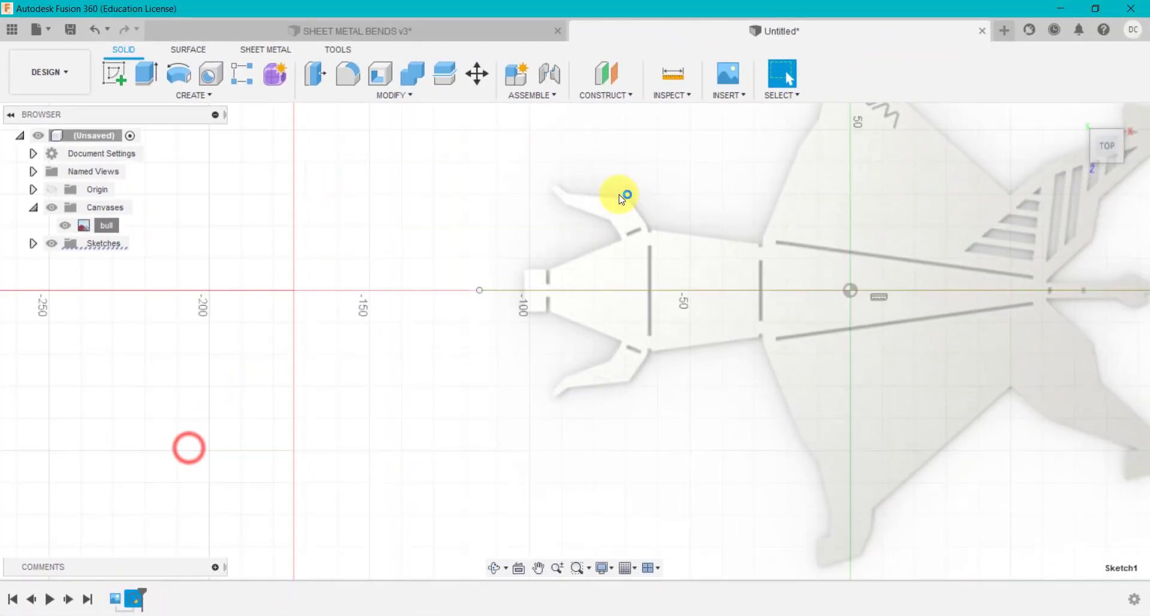
scroll(680, 135, "up", 5)
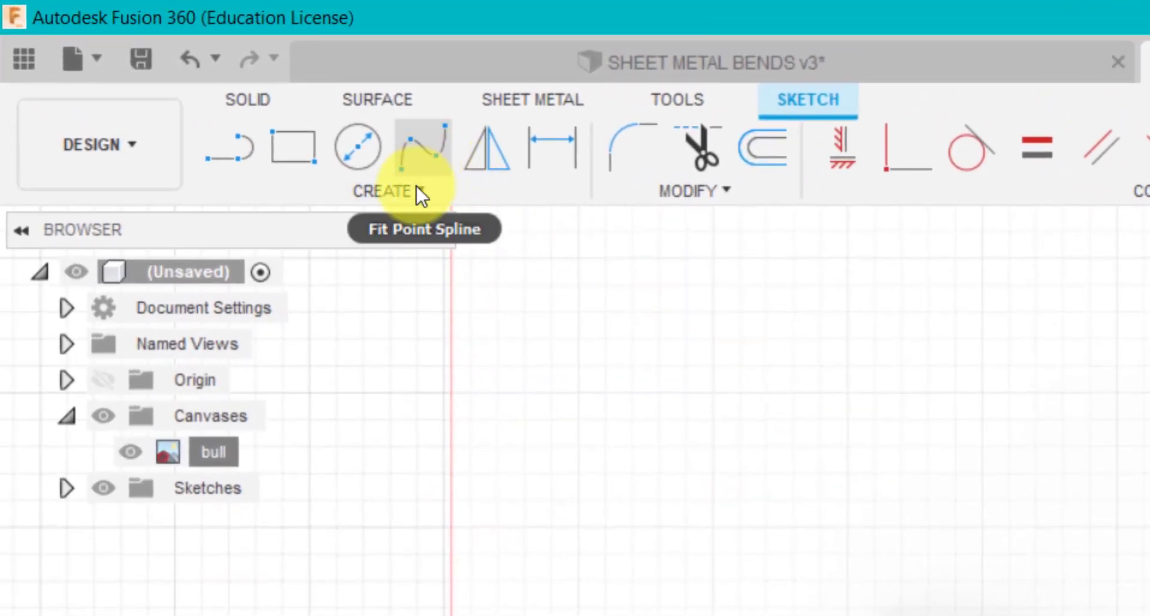
left_click(409, 193)
mouse_move(405, 324)
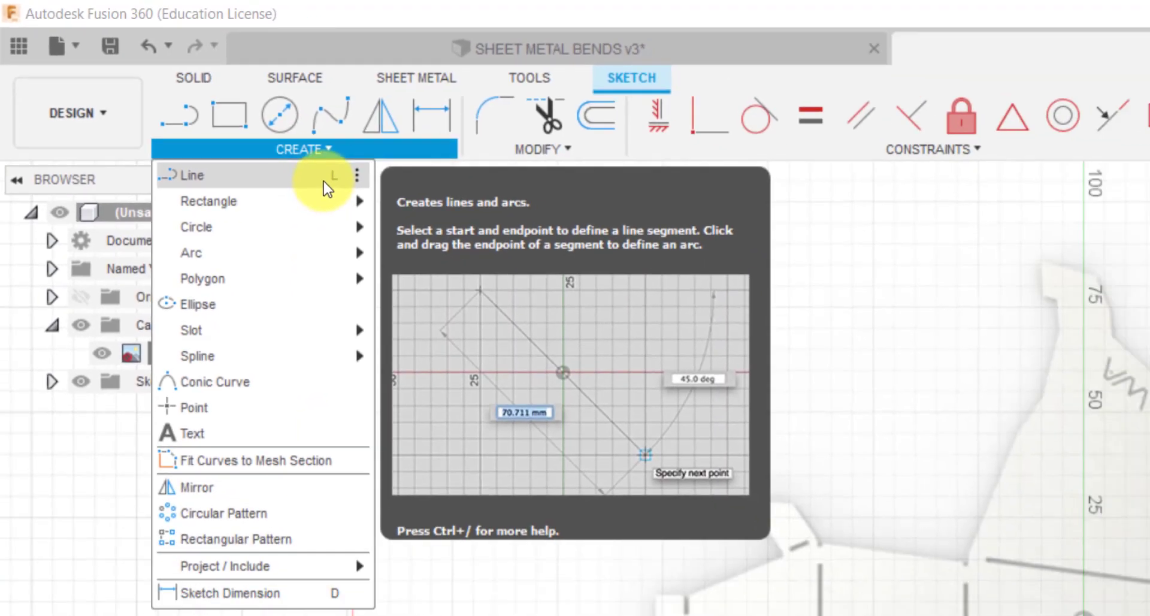
left_click(398, 227)
Step: Trace the head outline from its left end along the top, up toward the horn
scroll(388, 371, "up", 5)
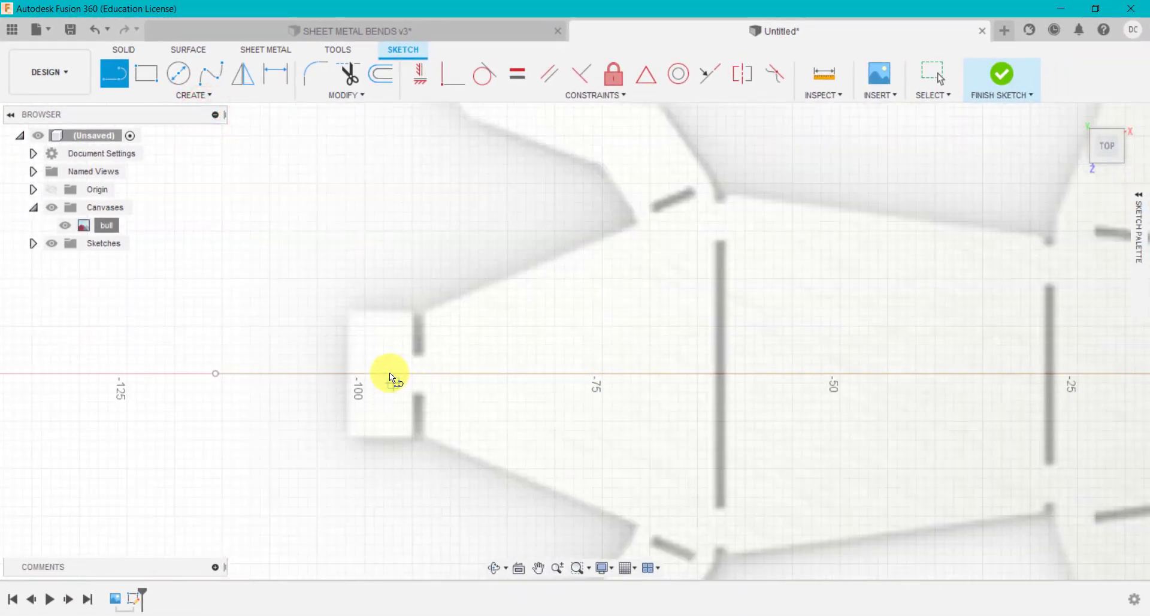
left_click(313, 375)
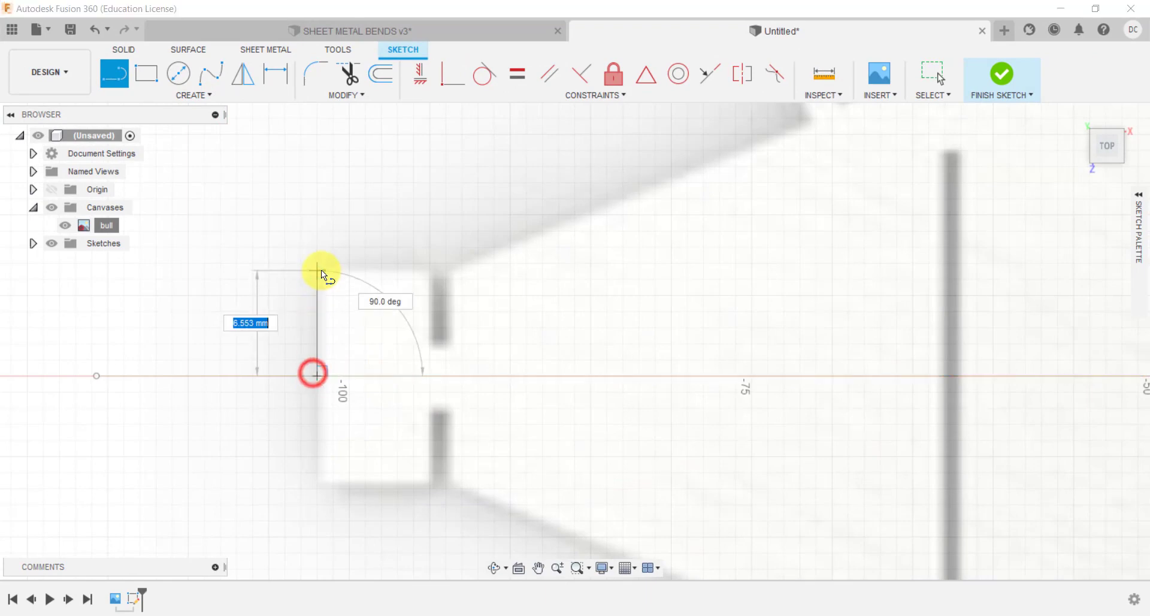
left_click(317, 271)
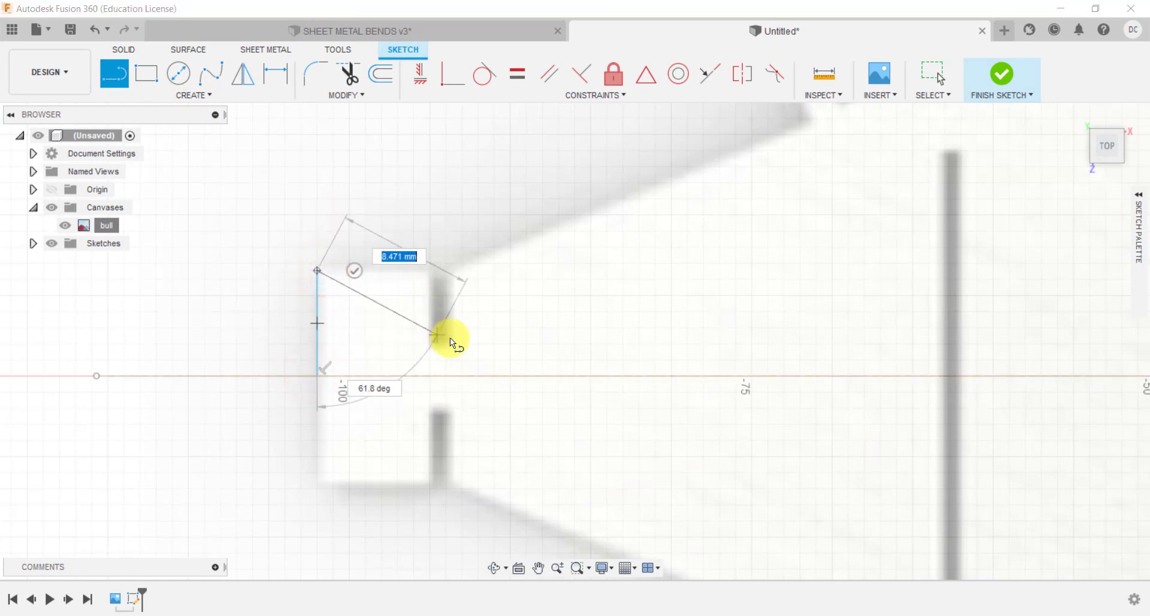
left_click(448, 270)
scroll(503, 288, "down", 3)
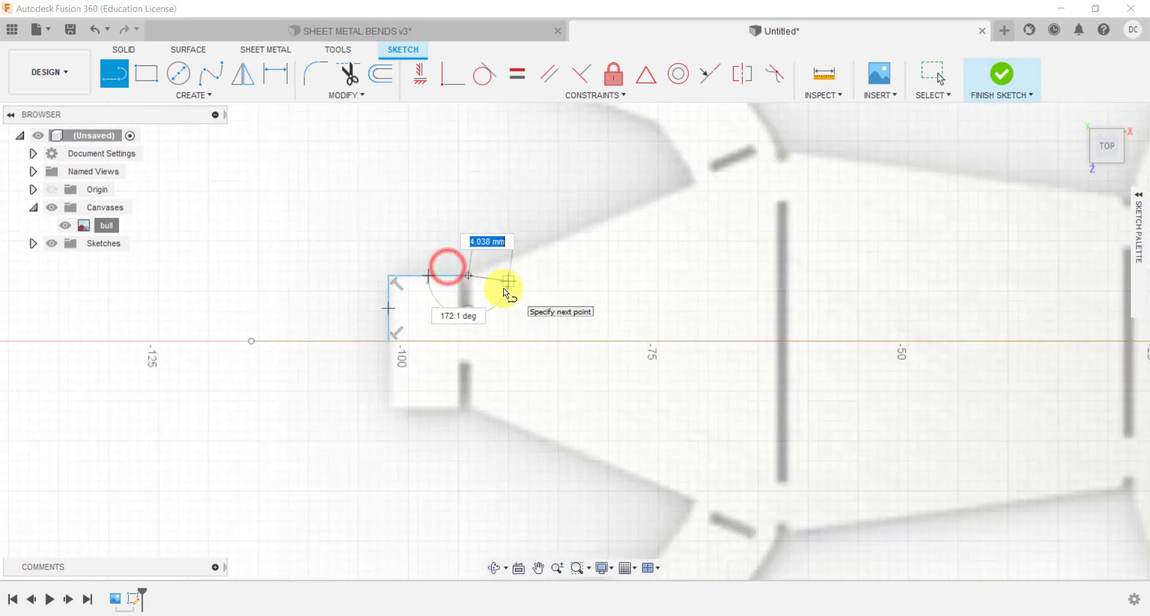
scroll(604, 232, "up", 2)
scroll(605, 226, "up", 2)
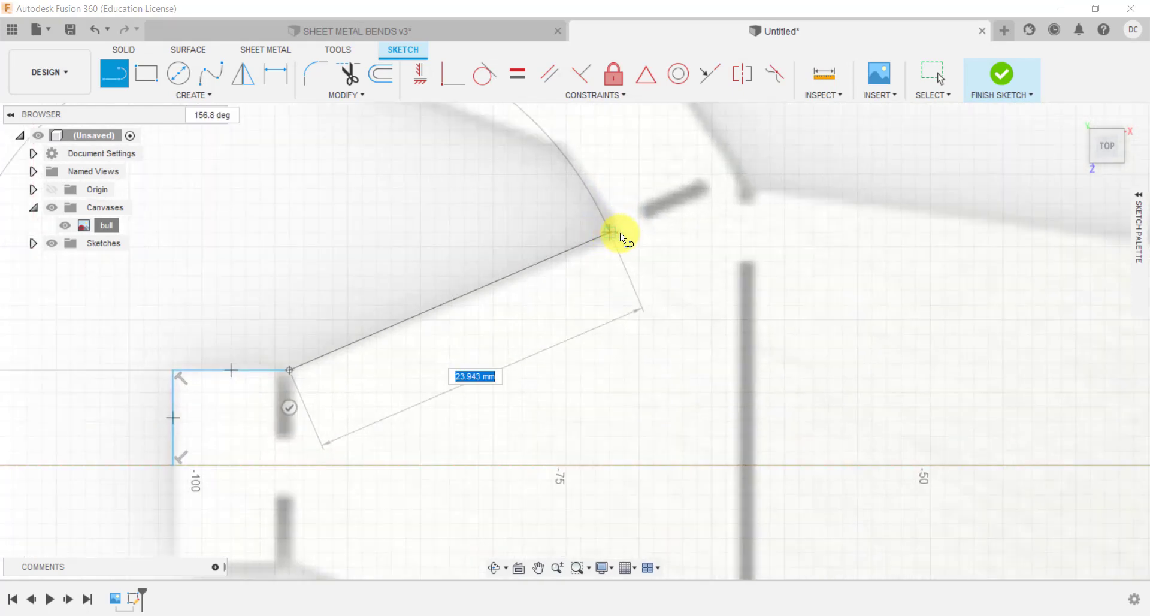
left_click(621, 234)
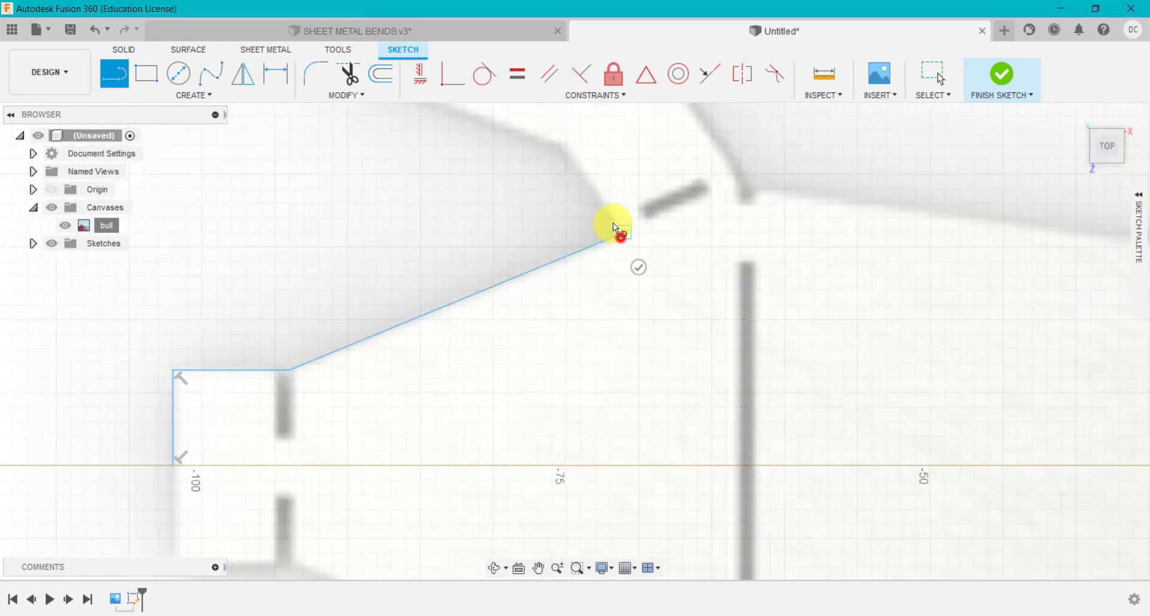
left_click(566, 145)
scroll(561, 149, "down", 7)
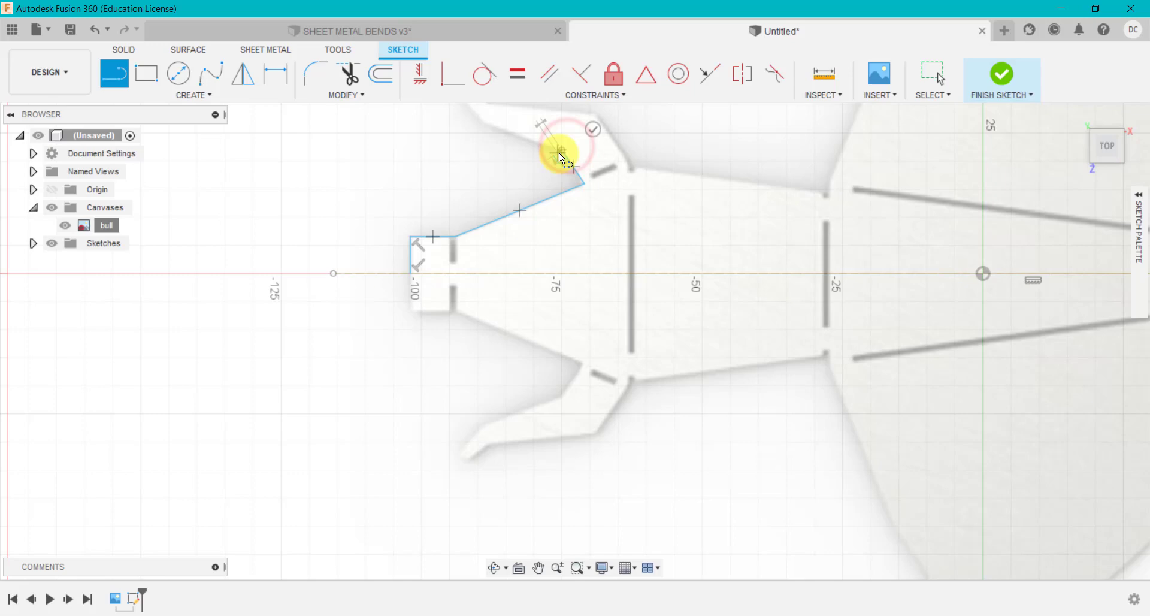
scroll(558, 132, "up", 2)
scroll(559, 123, "up", 6)
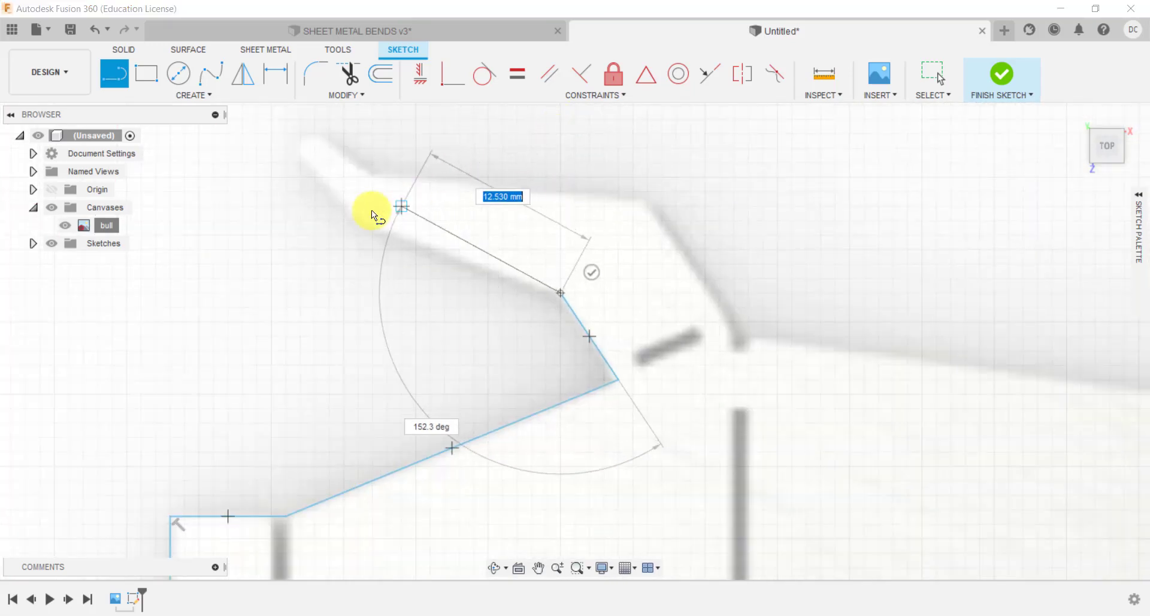
Step: Continue the outline around the horn tip and down the horn's back
left_click(359, 234)
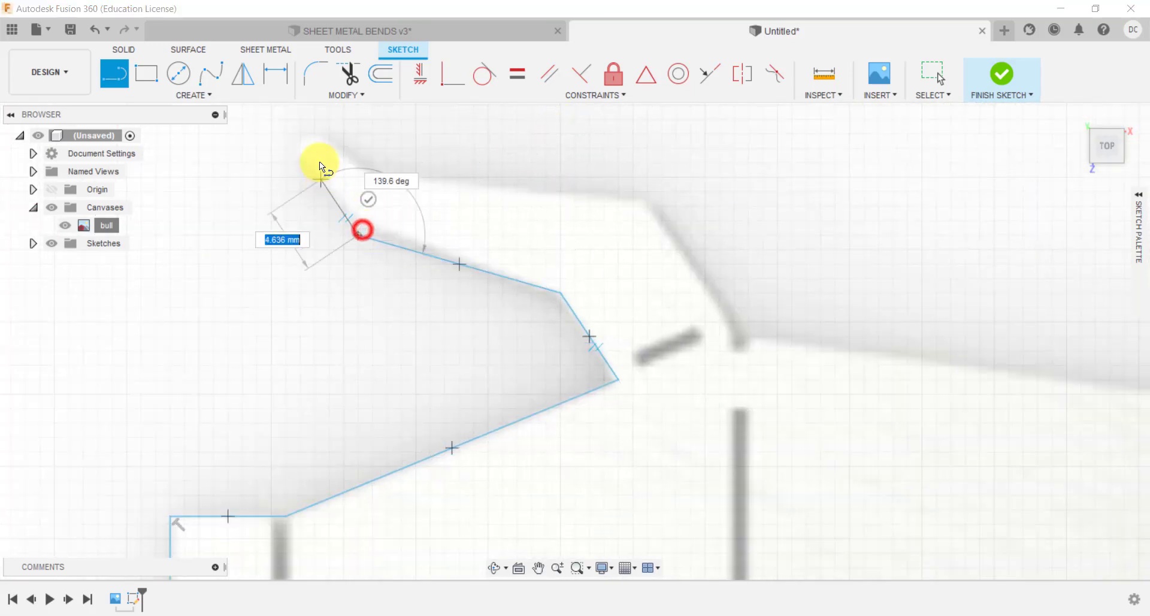
left_click(300, 146)
left_click(319, 135)
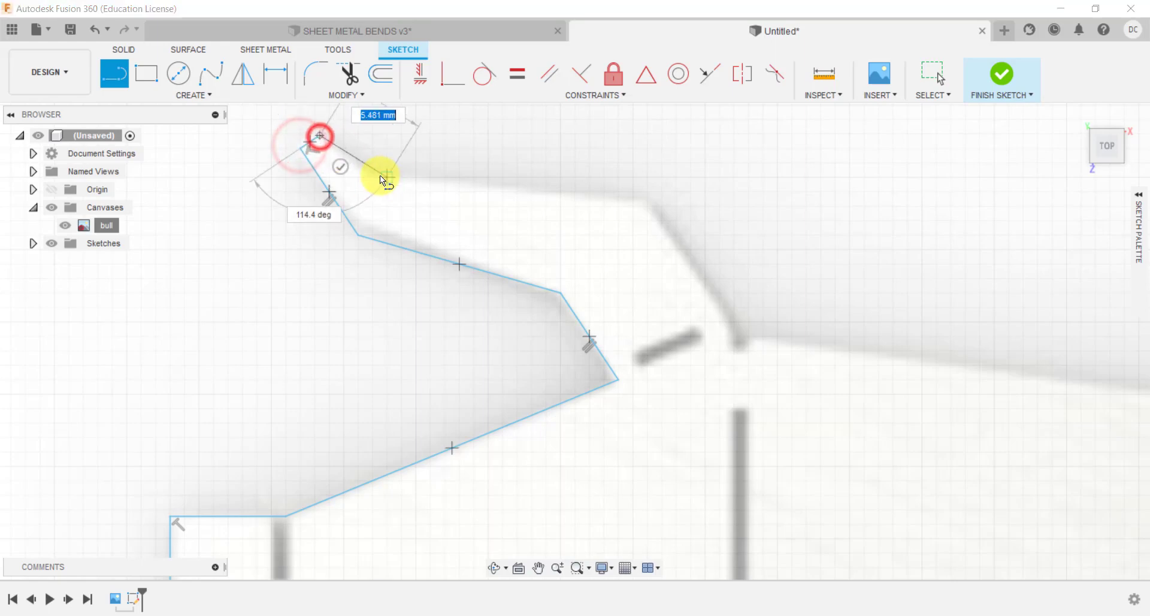
left_click(372, 178)
left_click(639, 200)
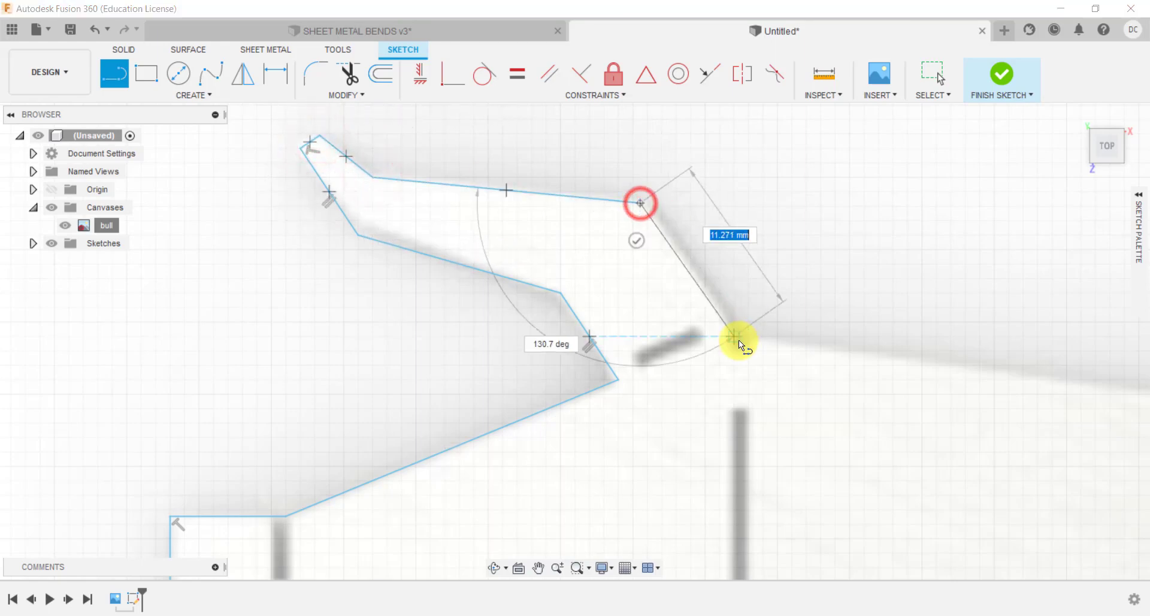
left_click(738, 340)
scroll(736, 340, "down", 5)
scroll(789, 352, "up", 5)
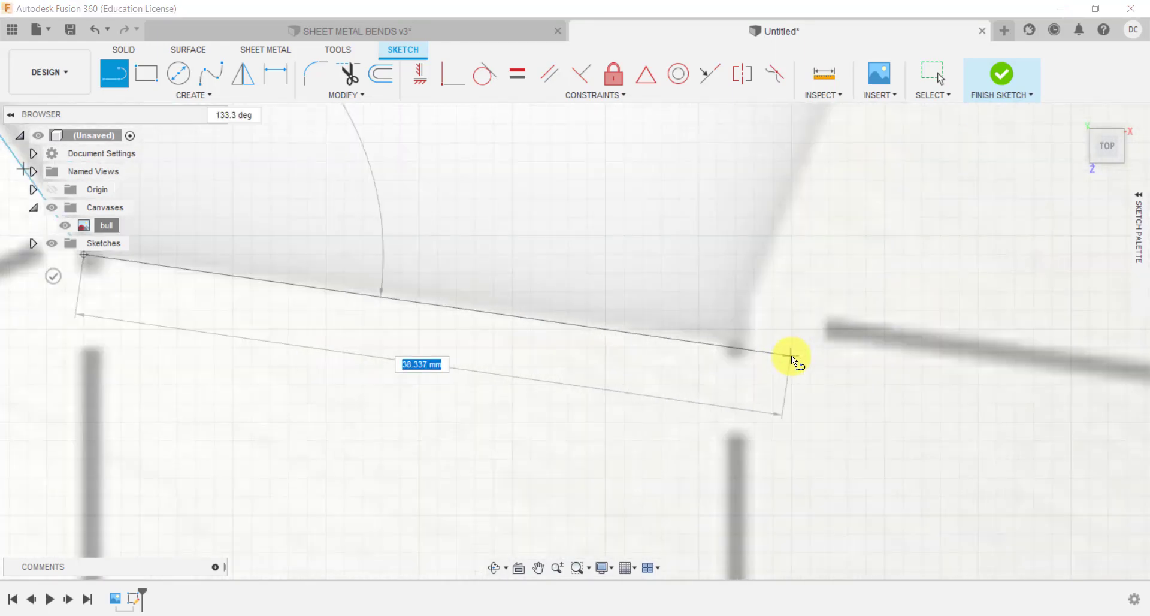
scroll(739, 326, "down", 5)
scroll(766, 251, "up", 2)
Step: Trace the outline over the head, around the upper leg, and along the bull's back
left_click(788, 192)
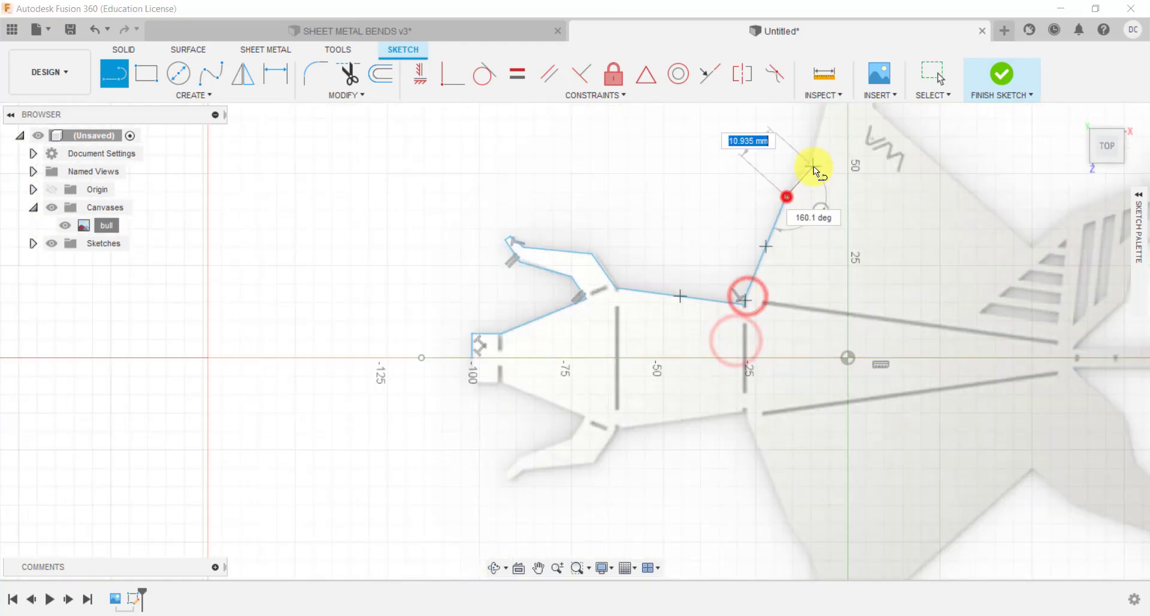
left_click(810, 162)
scroll(827, 137, "up", 3)
left_click(770, 220)
scroll(760, 161, "down", 5)
left_click(749, 160)
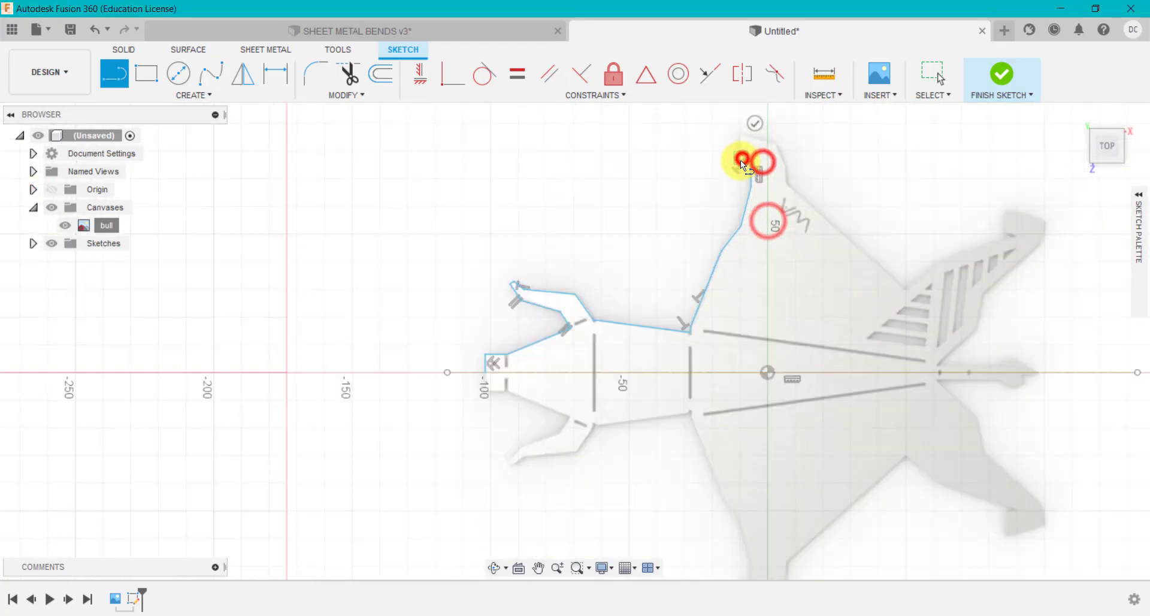
scroll(742, 159, "up", 5)
left_click(857, 192)
left_click(890, 266)
left_click(894, 319)
scroll(850, 326, "up", 3)
left_click(826, 315)
scroll(873, 269, "down", 5)
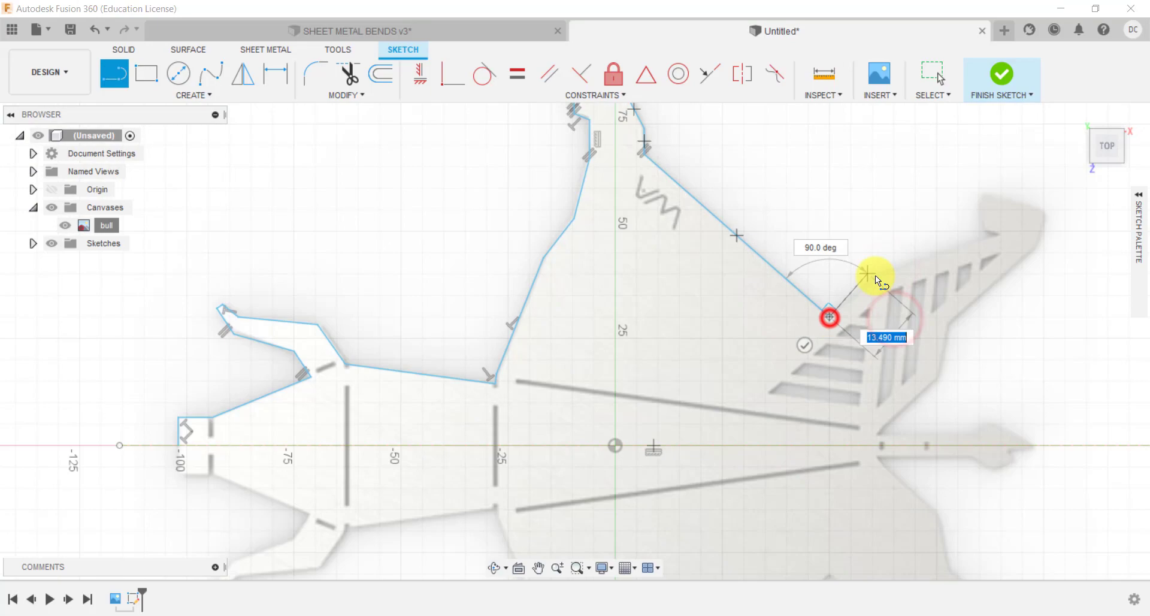
scroll(872, 272, "up", 4)
left_click(873, 275)
left_click(994, 235)
Step: Finish tracing the outline toward and along the tail
scroll(940, 144, "up", 2)
left_click(1016, 148)
scroll(1040, 174, "down", 4)
scroll(999, 252, "up", 3)
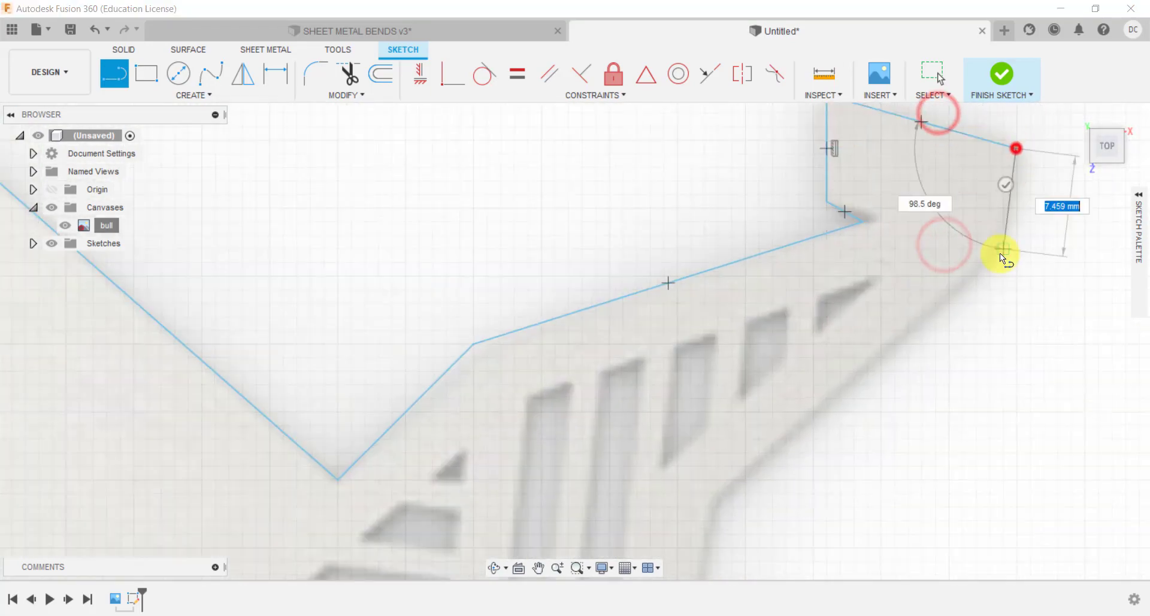
left_click(999, 252)
scroll(760, 462, "down", 3)
left_click(761, 460)
scroll(742, 471, "up", 3)
scroll(743, 471, "down", 4)
scroll(770, 513, "up", 4)
left_click(806, 452)
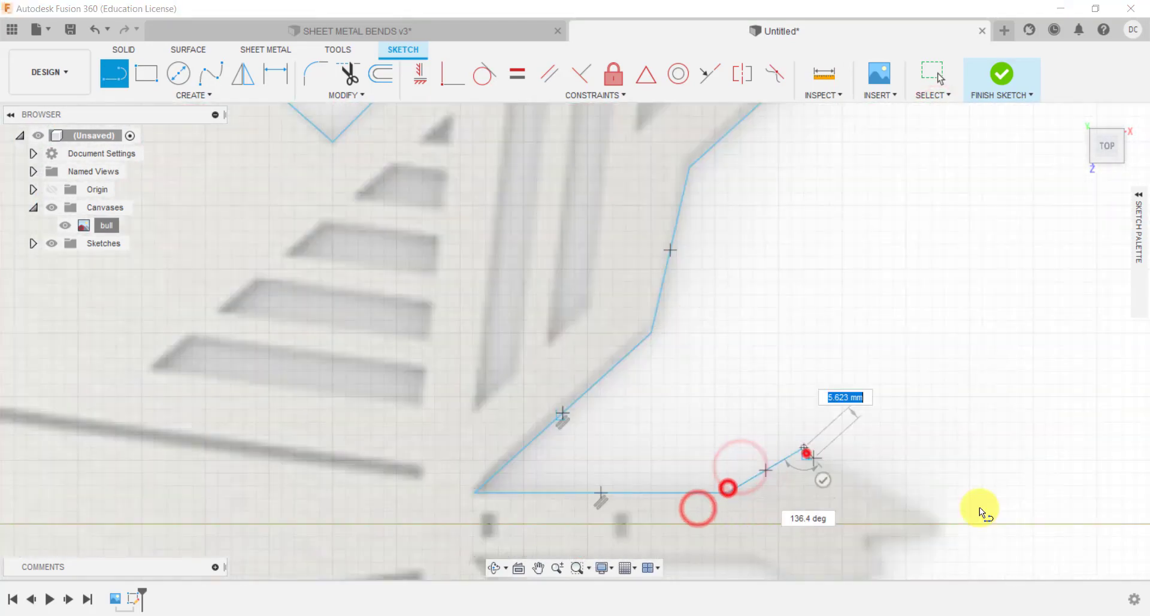
left_click(929, 523)
scroll(659, 410, "down", 4)
Step: End line drawing and slightly nudge the short vertical edge near the head
key("Escape")
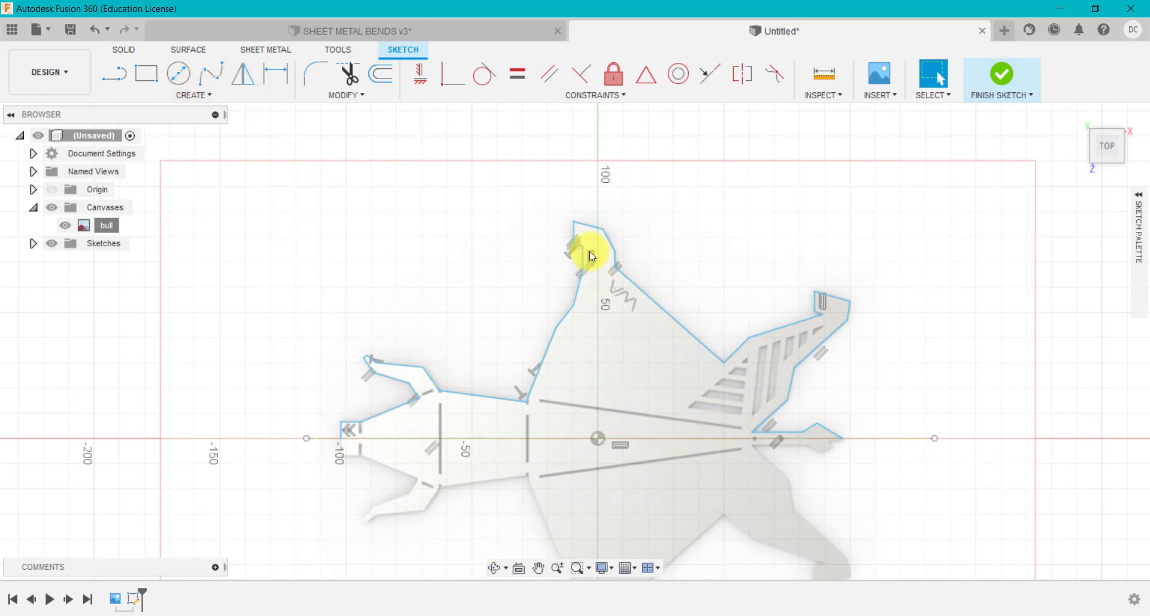
scroll(591, 252, "up", 8)
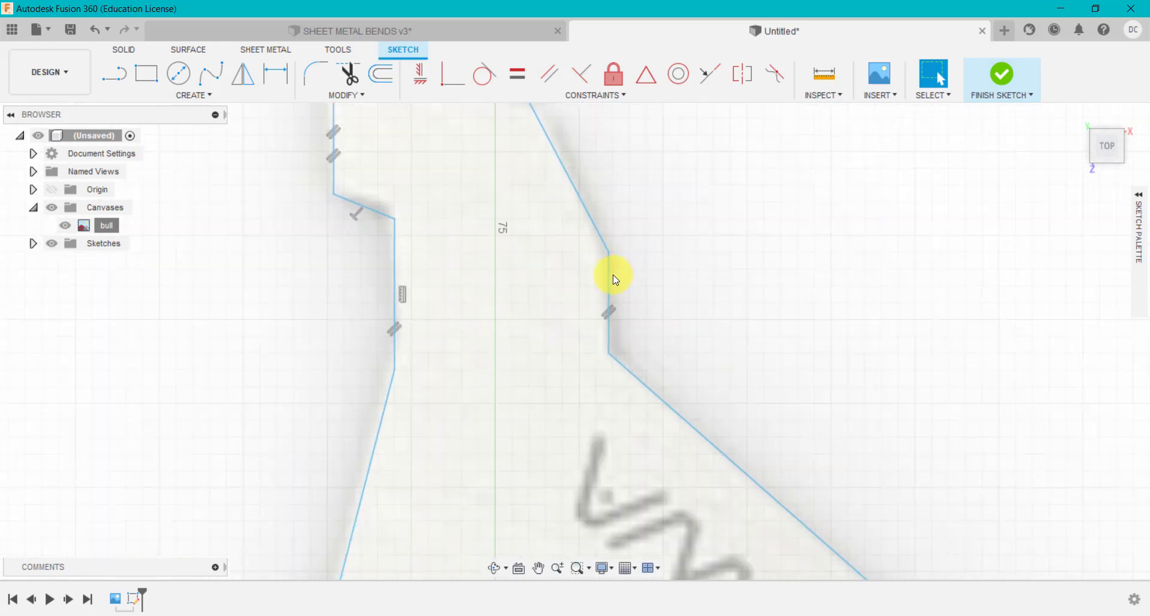
mouse_move(609, 271)
left_mouse_down()
mouse_move(597, 271)
mouse_move(607, 274)
left_mouse_up()
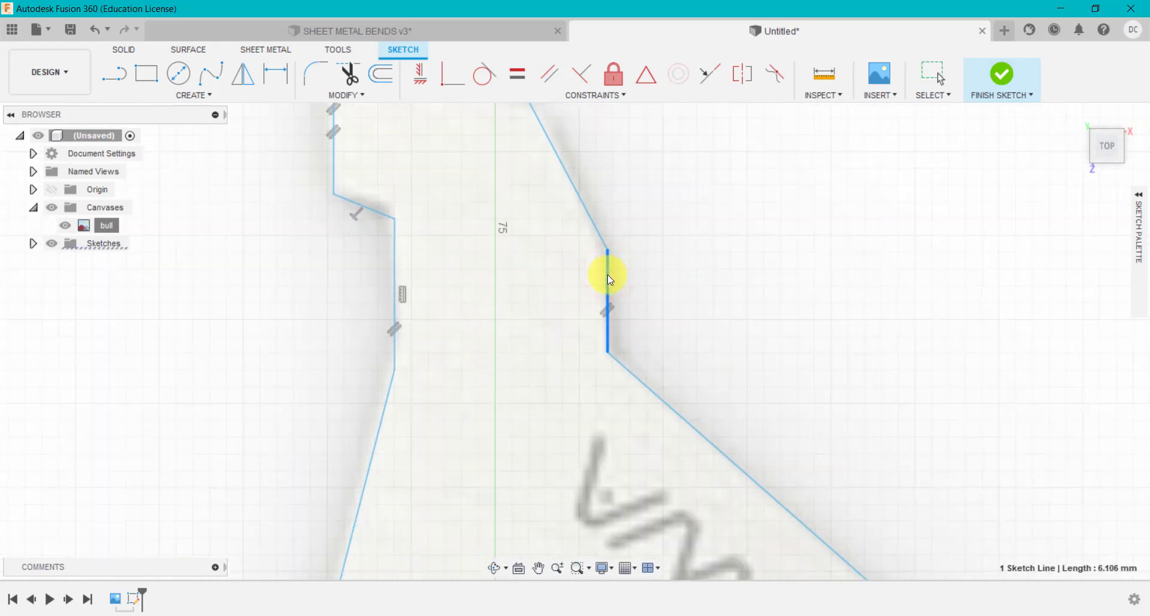
scroll(612, 296, "down", 10)
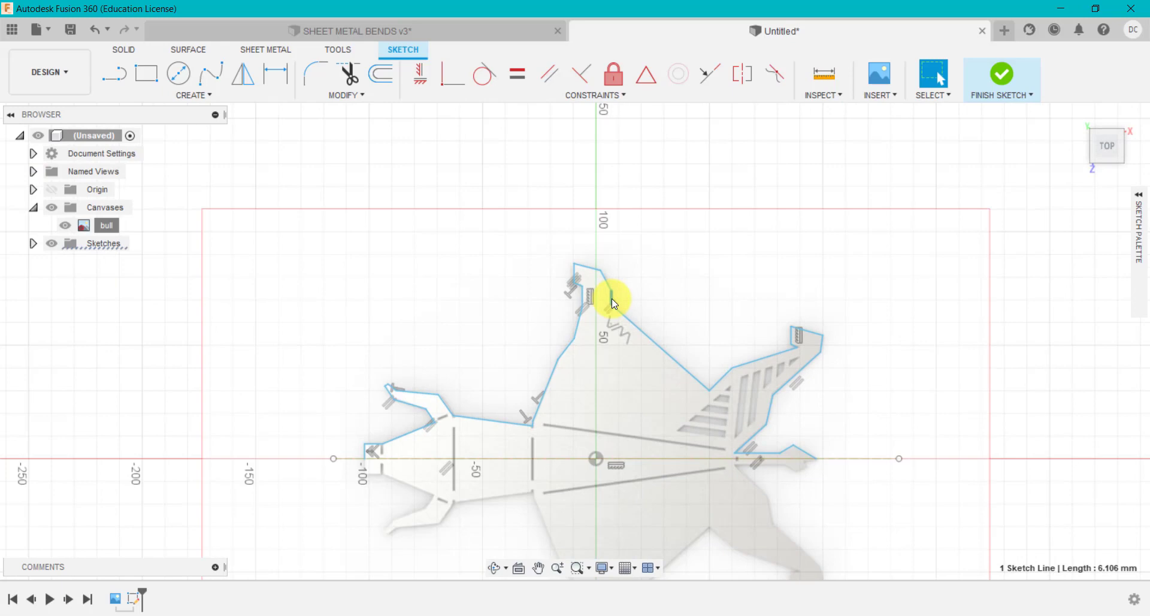
scroll(591, 497, "up", 4)
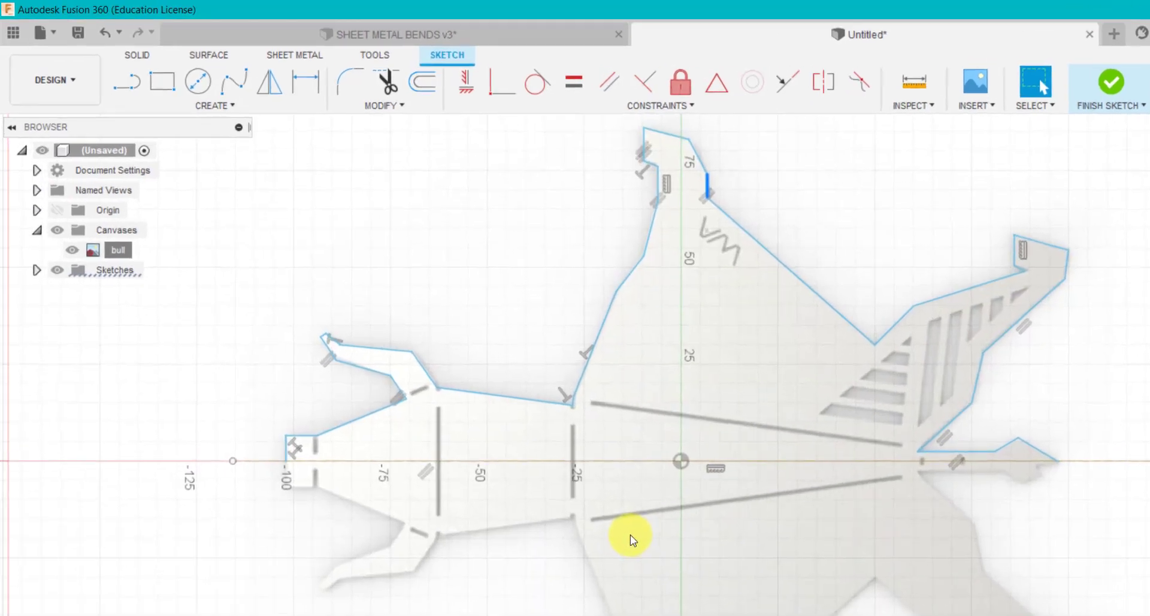
left_click(459, 292)
Step: In Mirror, select all 61 lines of the bull's upper outline
left_click(243, 75)
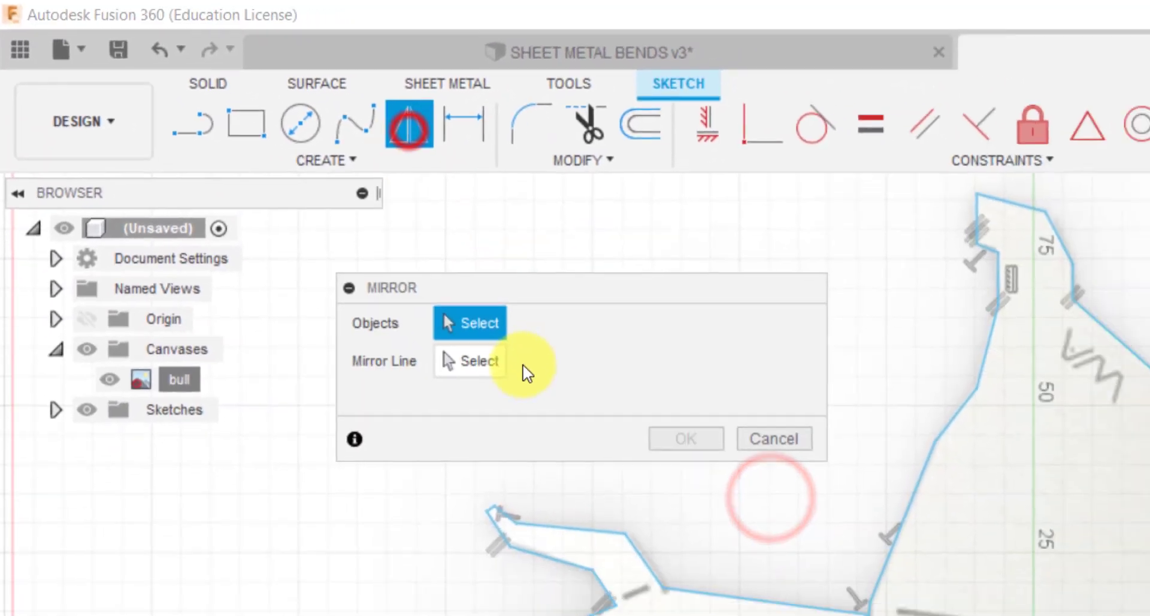
left_click_drag(613, 293, 414, 222)
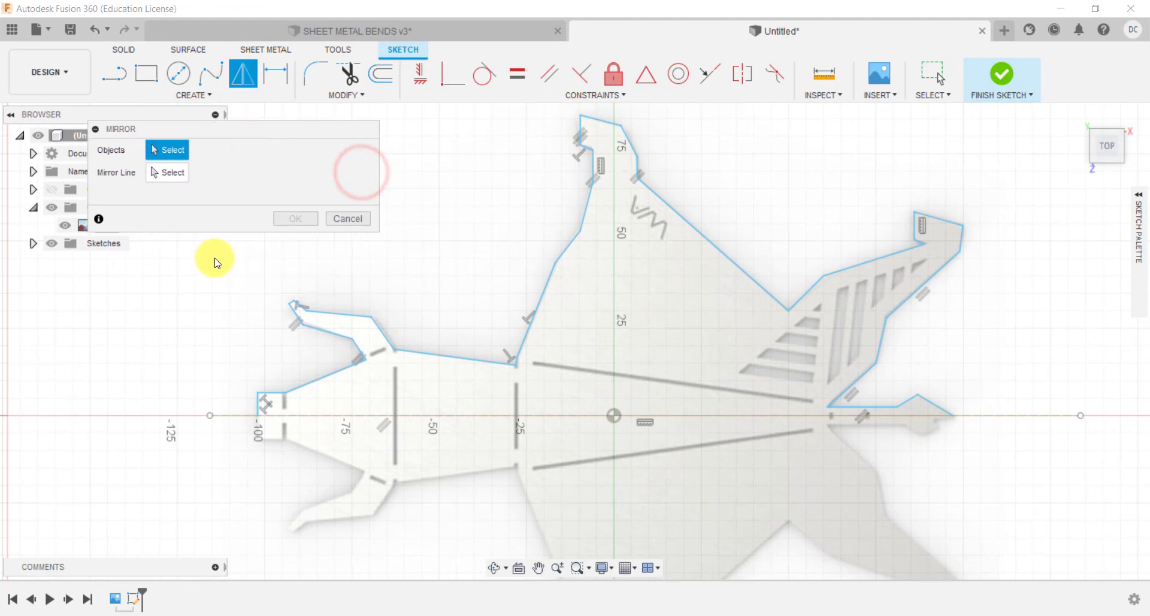
left_click_drag(207, 258, 511, 426)
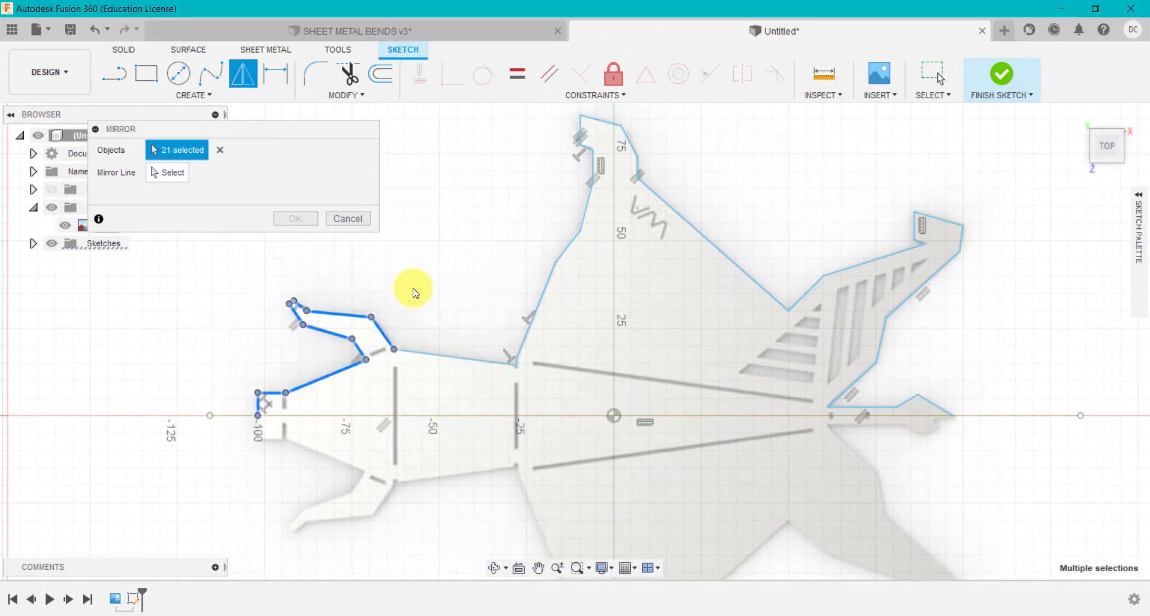
left_click_drag(369, 269, 627, 364)
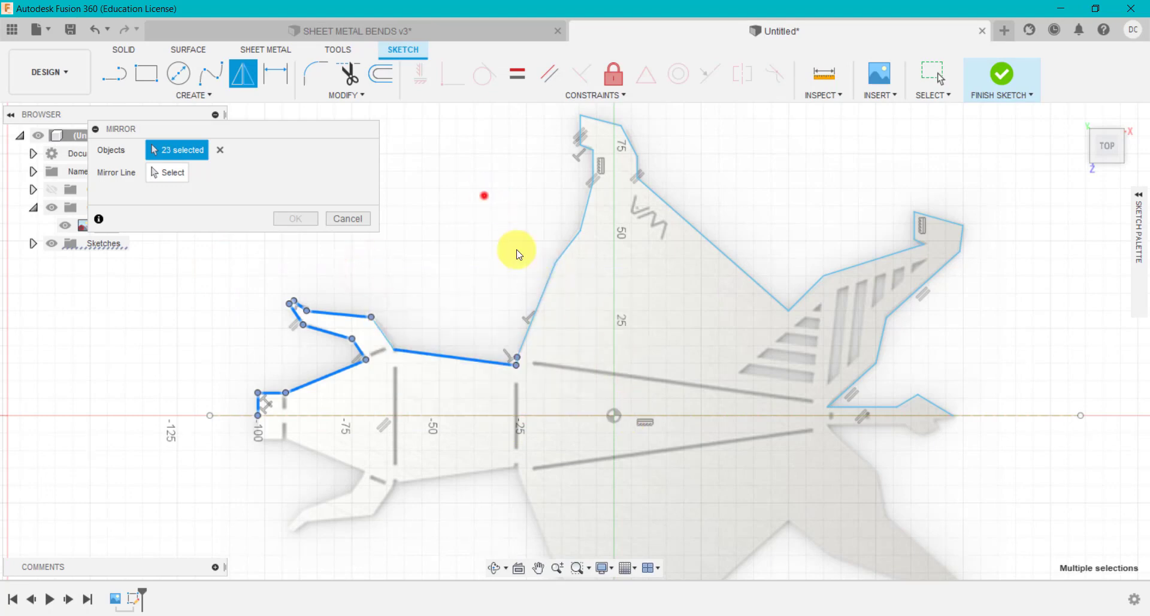
left_click_drag(484, 195, 659, 390)
scroll(655, 384, "down", 2)
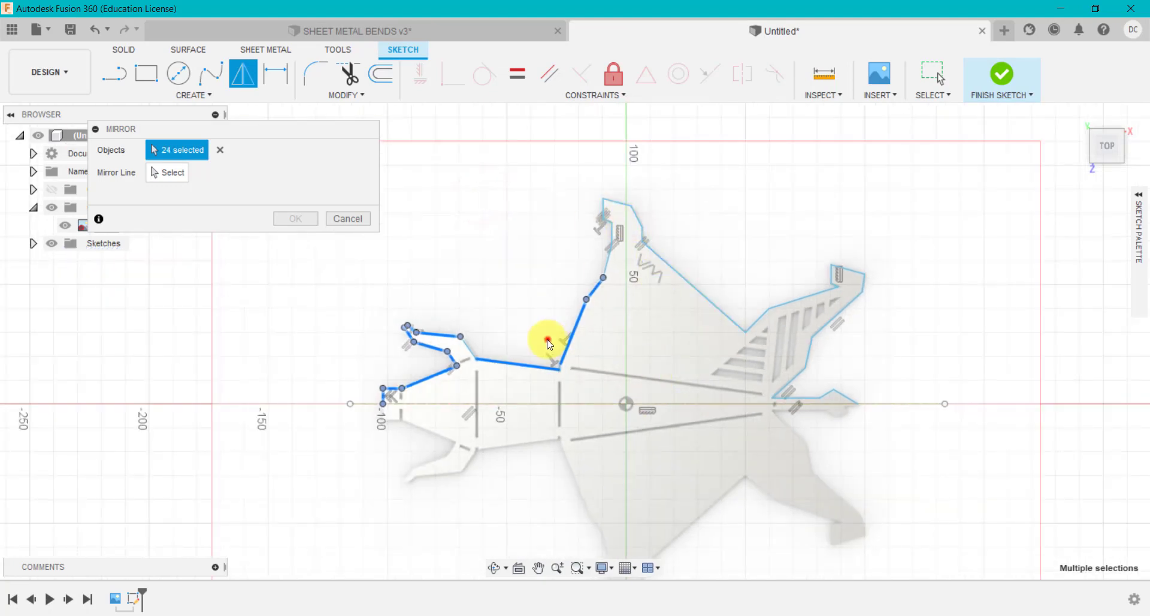
left_click_drag(567, 172, 892, 396)
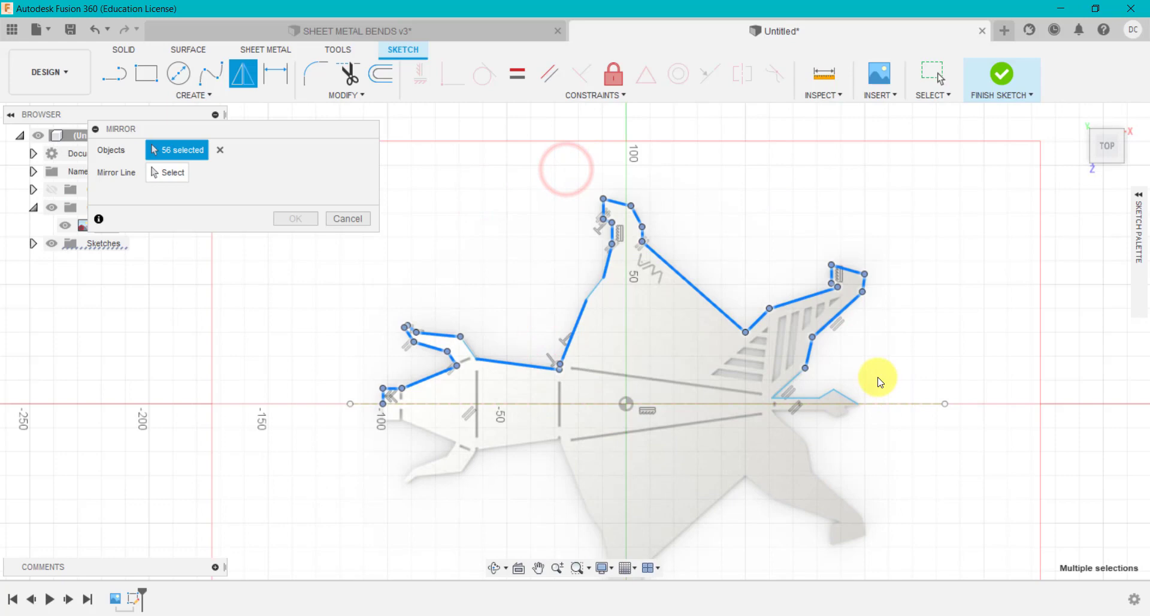
left_click(596, 288)
scroll(898, 403, "up", 3)
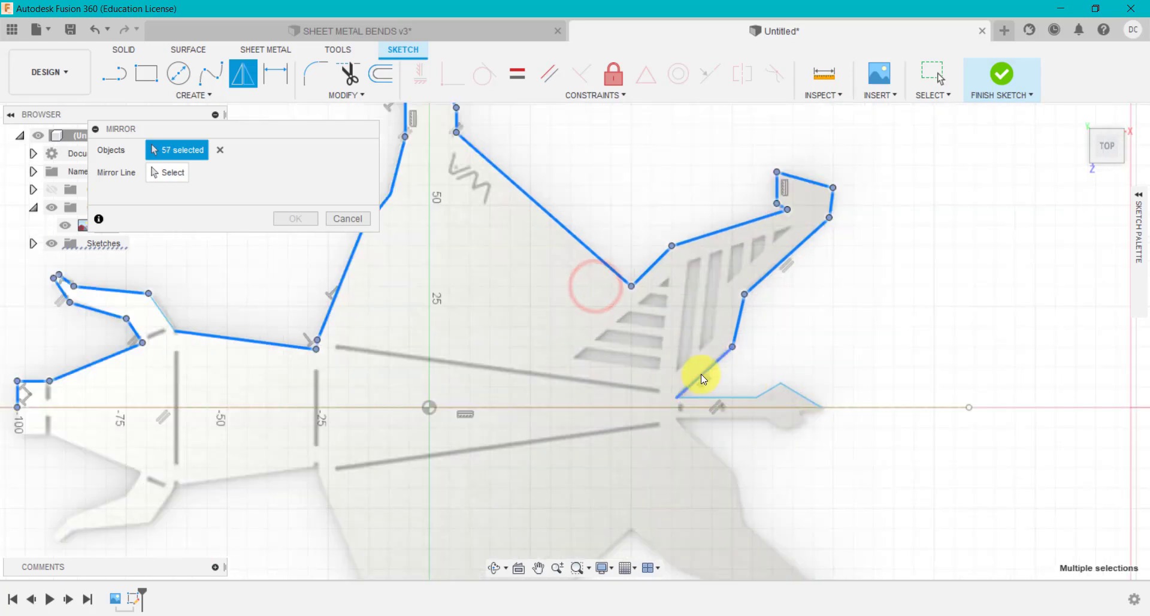
left_click(797, 395)
scroll(763, 391, "down", 5)
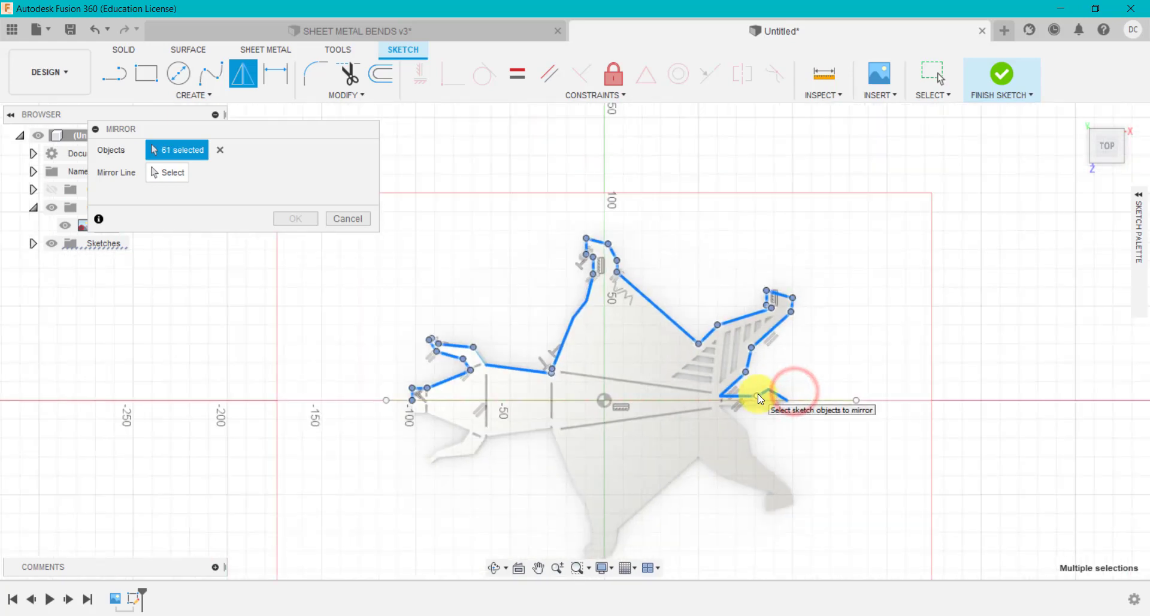
Step: Set the horizontal construction axis as the mirror line and confirm
left_click(173, 177)
left_click(833, 400)
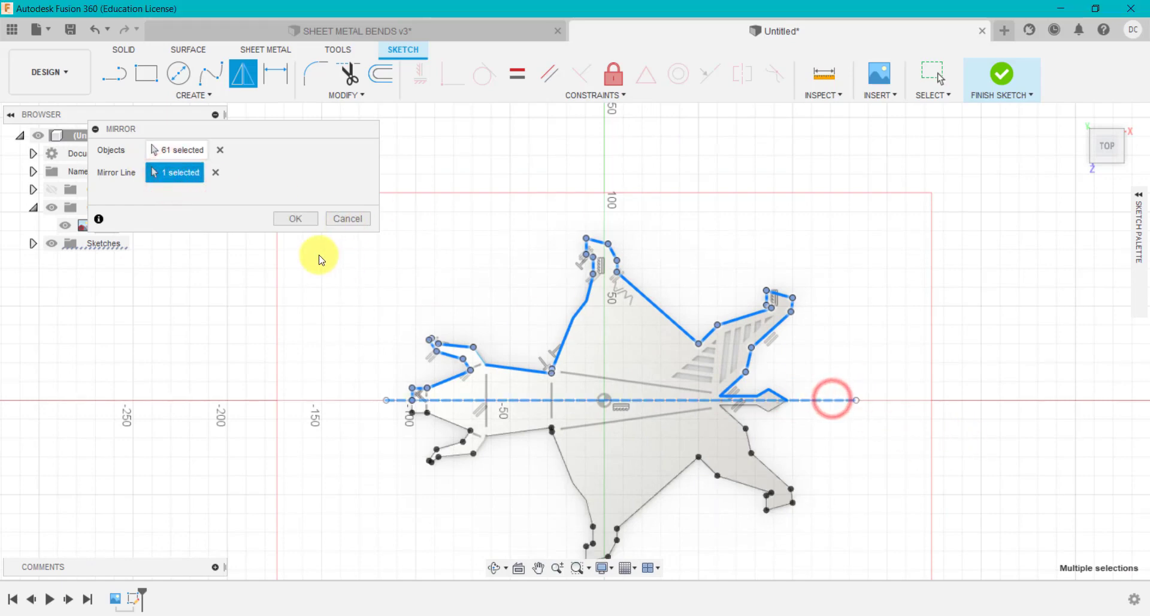
left_click(307, 219)
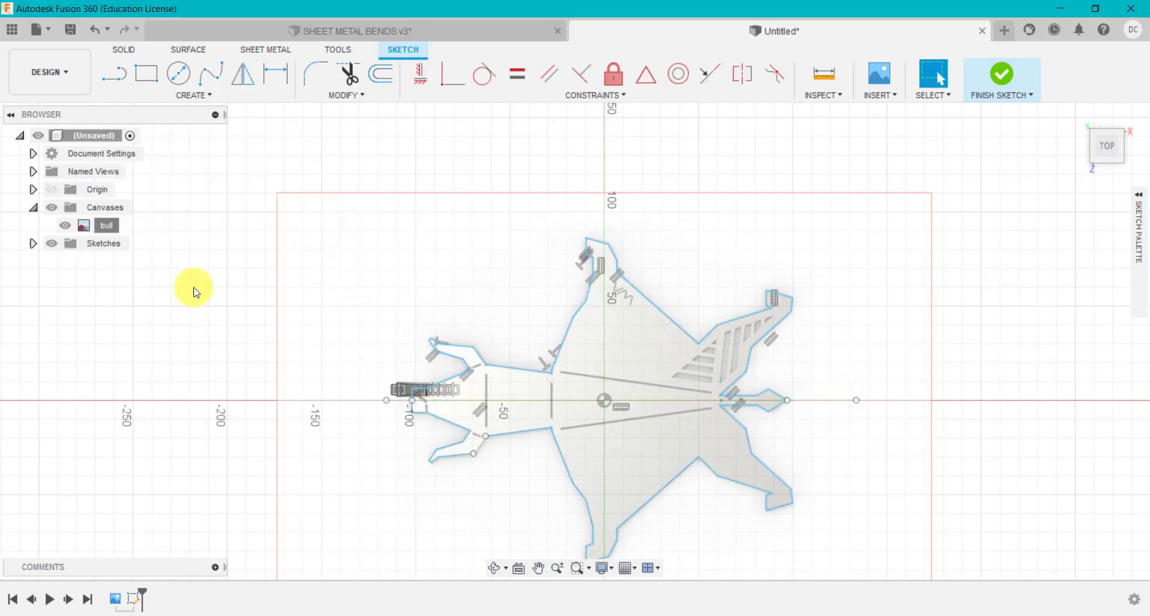
Step: Hide the bull reference image and zoom in and out to inspect the mirrored outline alone
left_click(56, 244)
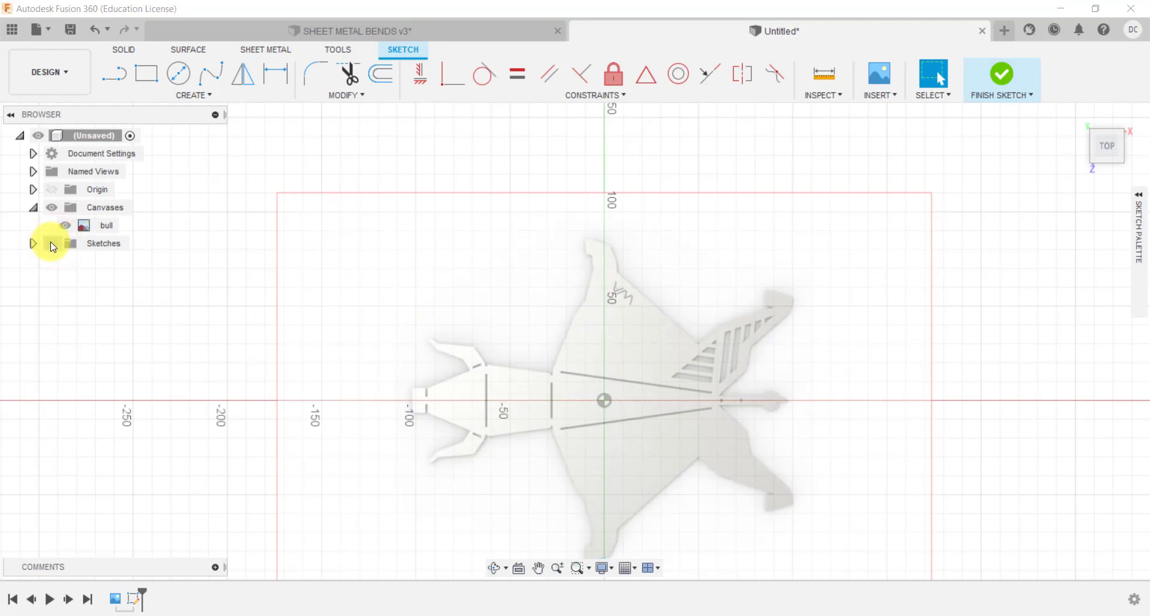
left_click(52, 243)
left_click(65, 225)
scroll(606, 479, "down", 2)
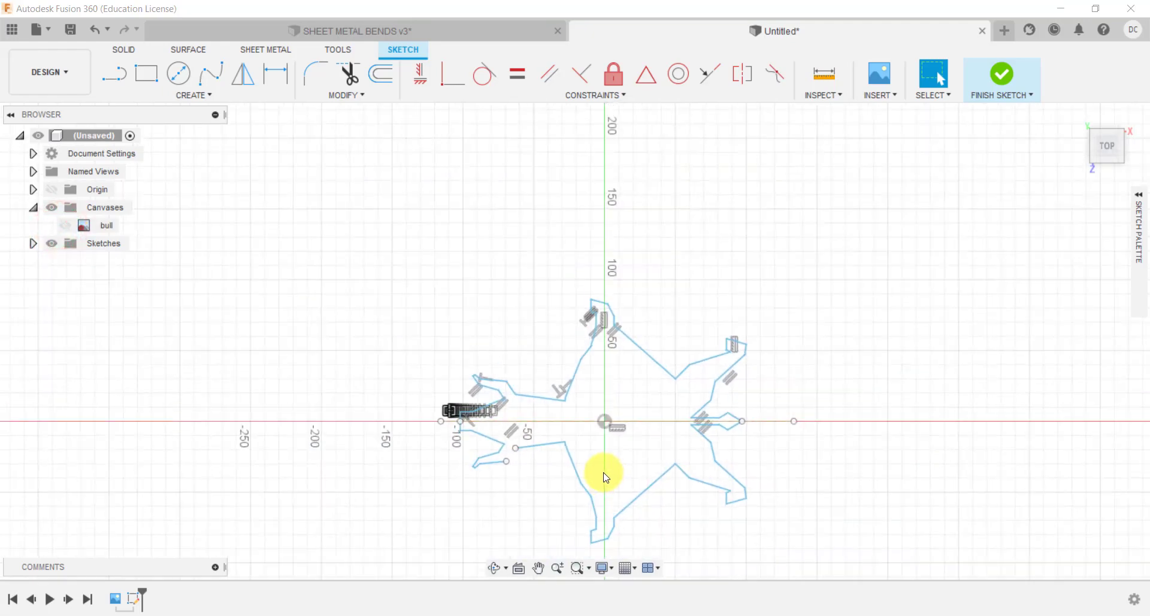
scroll(606, 477, "up", 5)
scroll(1064, 347, "up", 1)
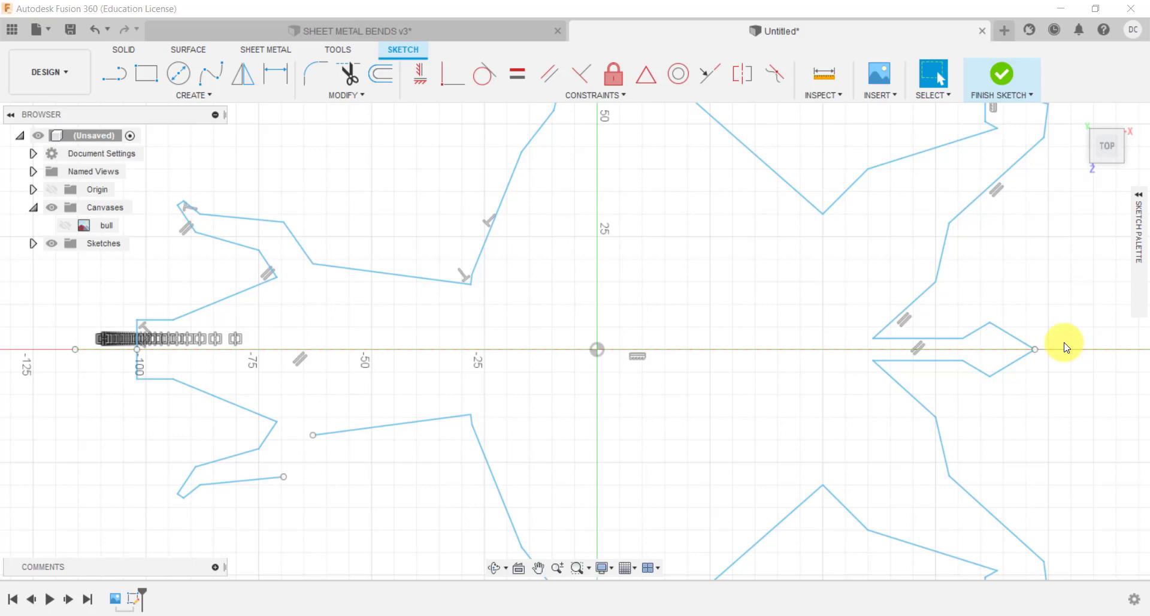
scroll(1065, 347, "up", 8)
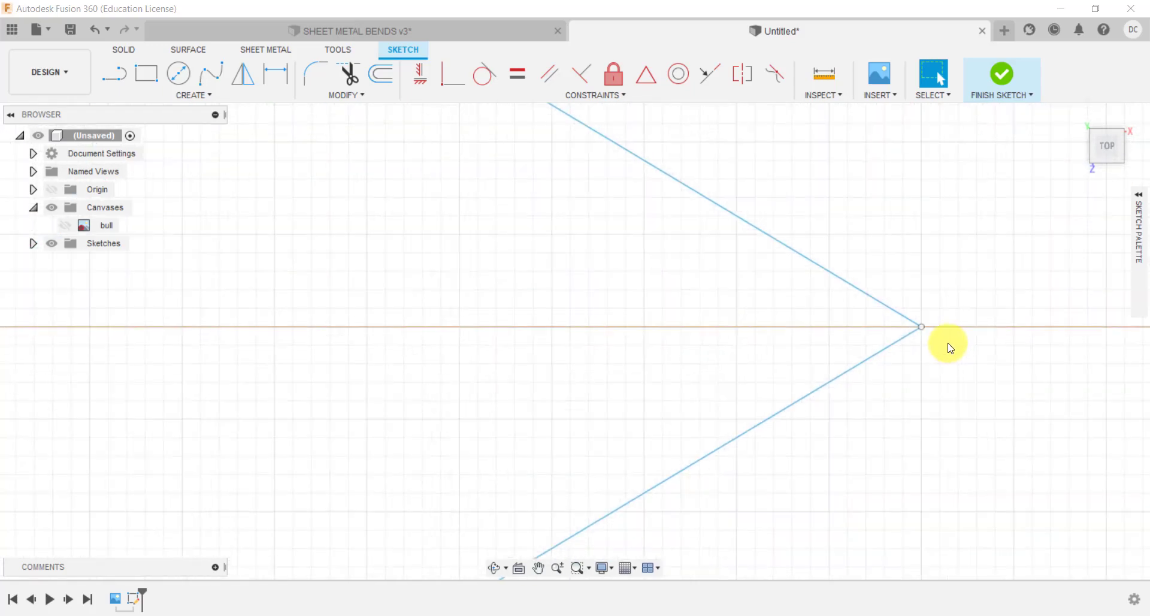
scroll(908, 325, "down", 4)
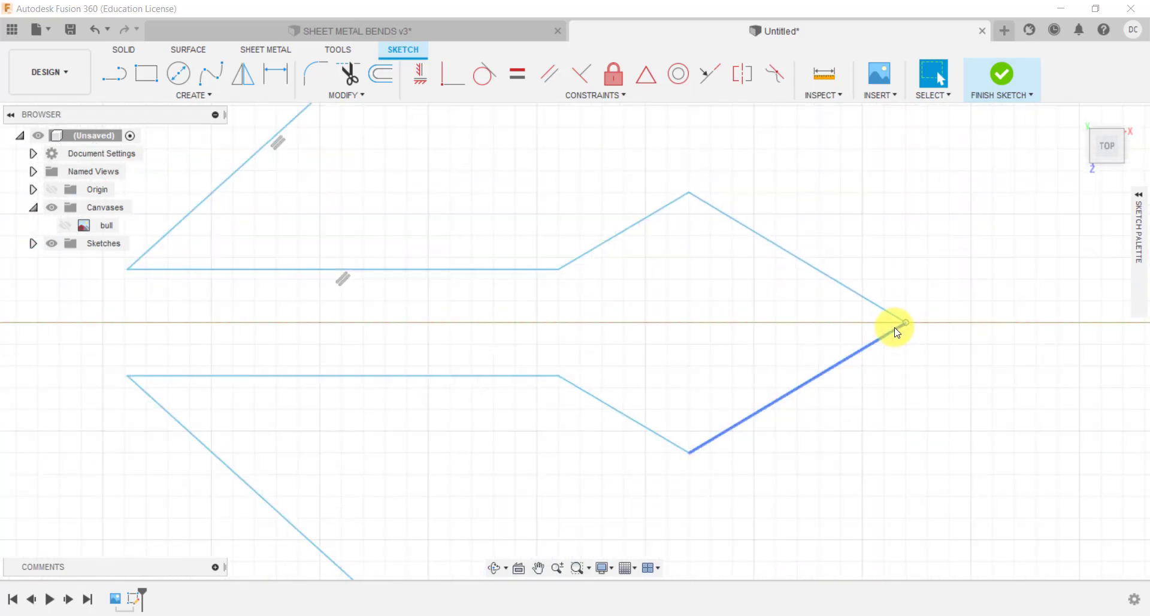
scroll(896, 328, "down", 8)
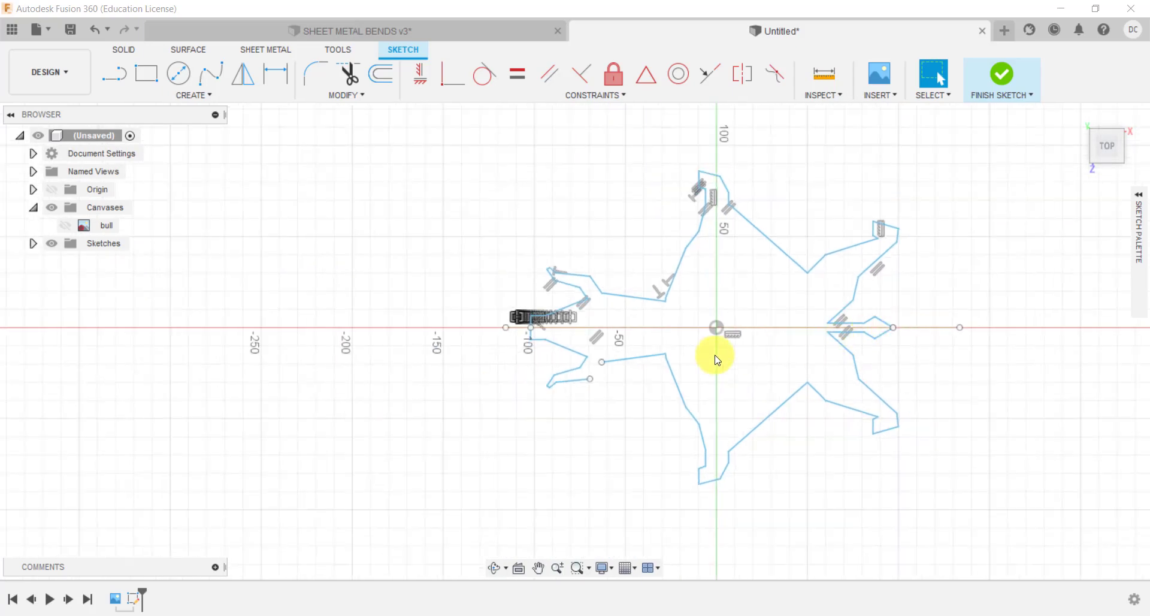
scroll(616, 372, "up", 3)
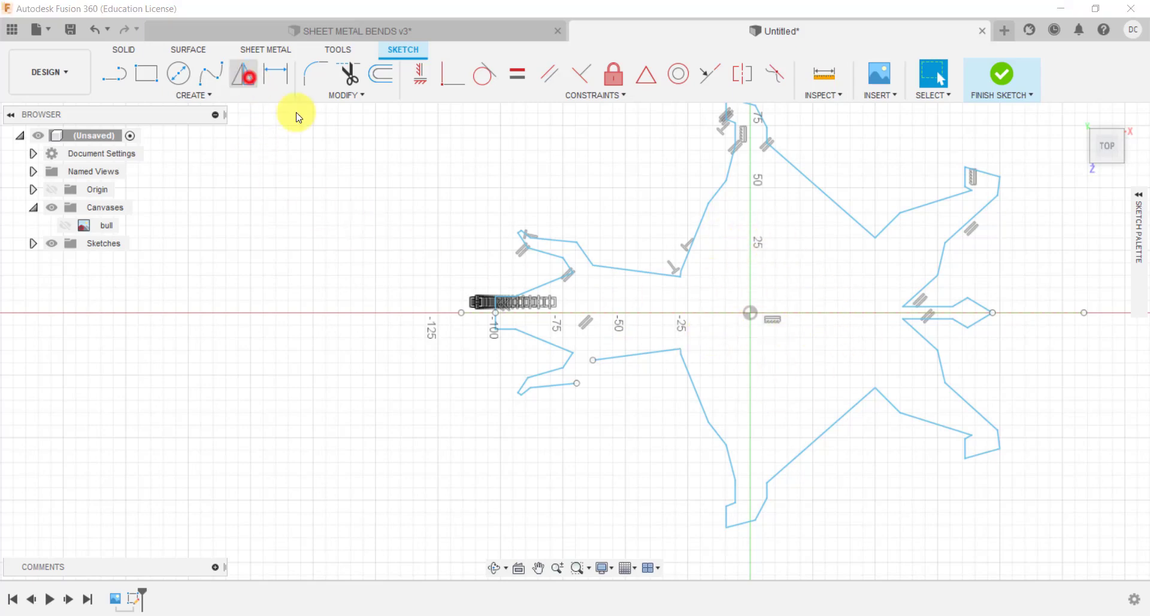
Step: Mirror the leg line across the horizontal axis, closing the outline's lower-left gap
scroll(587, 286, "up", 3)
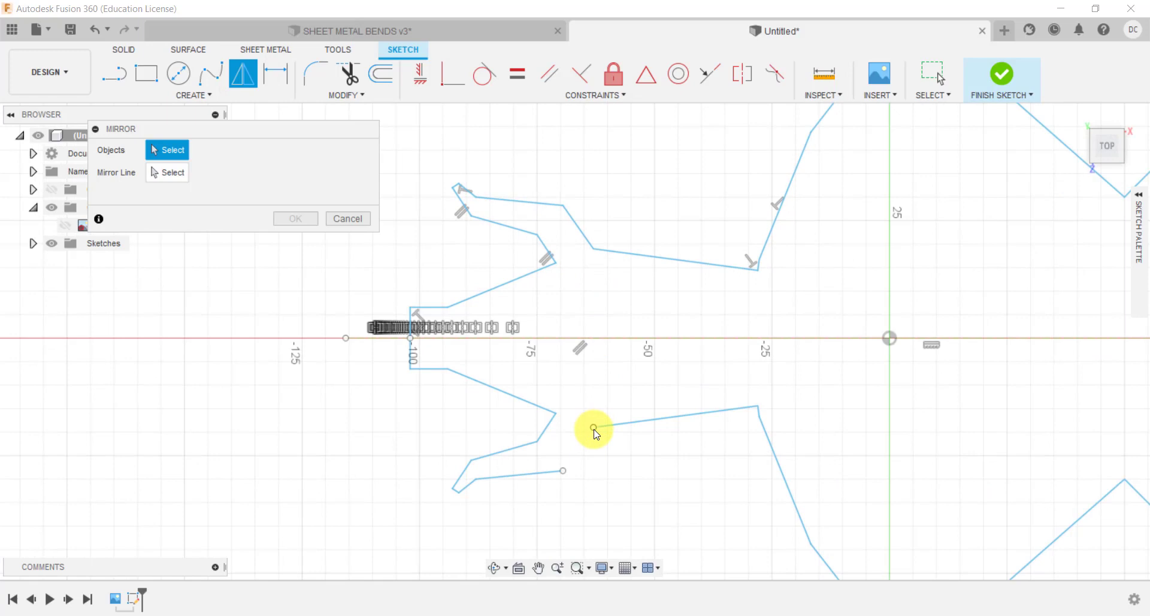
left_click(578, 227)
left_click(171, 173)
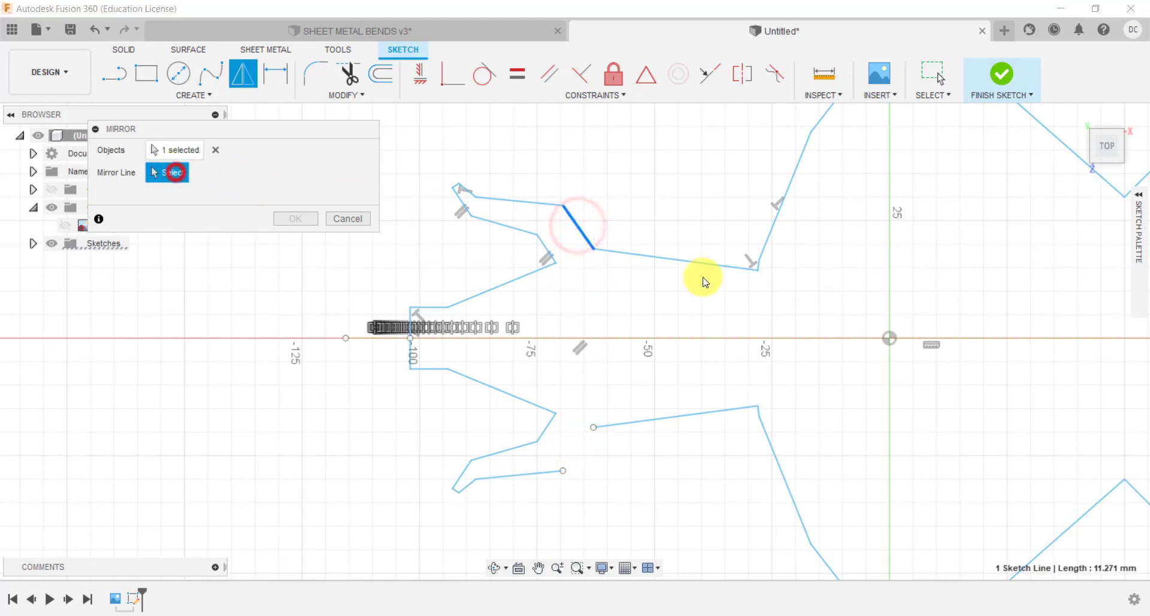
left_click(701, 339)
left_click(294, 218)
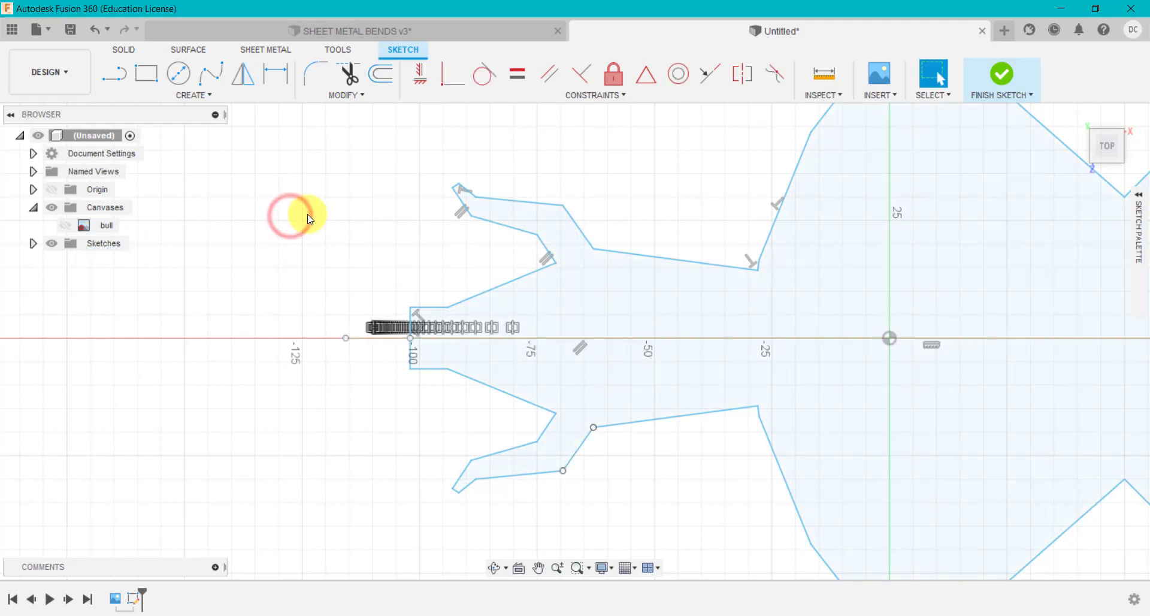
scroll(302, 216, "down", 6)
scroll(368, 144, "up", 5)
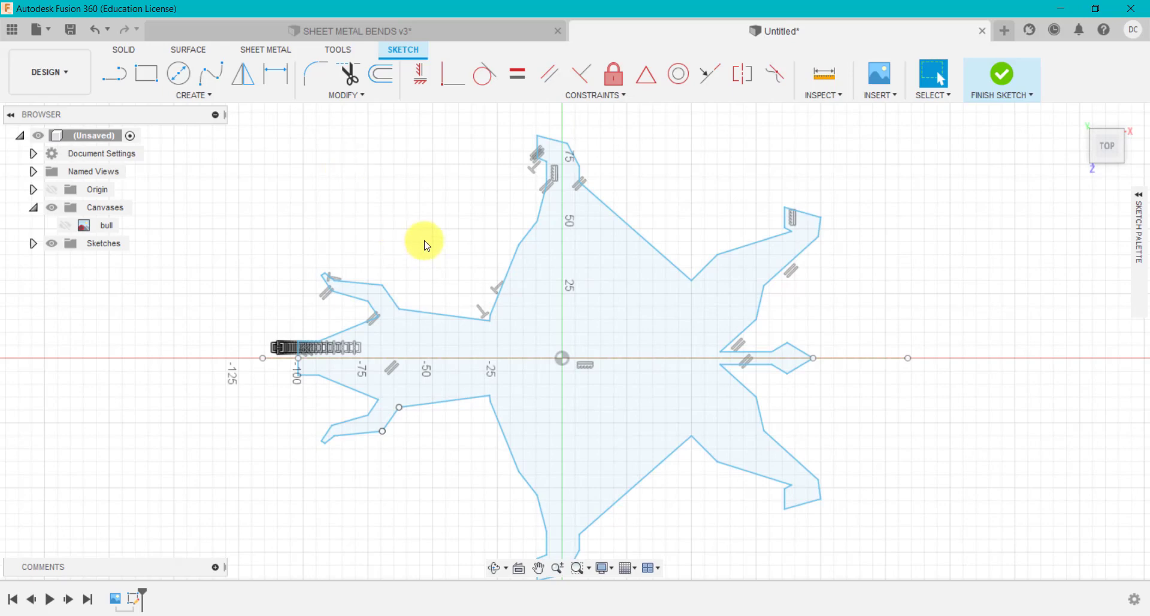
scroll(828, 379, "up", 3)
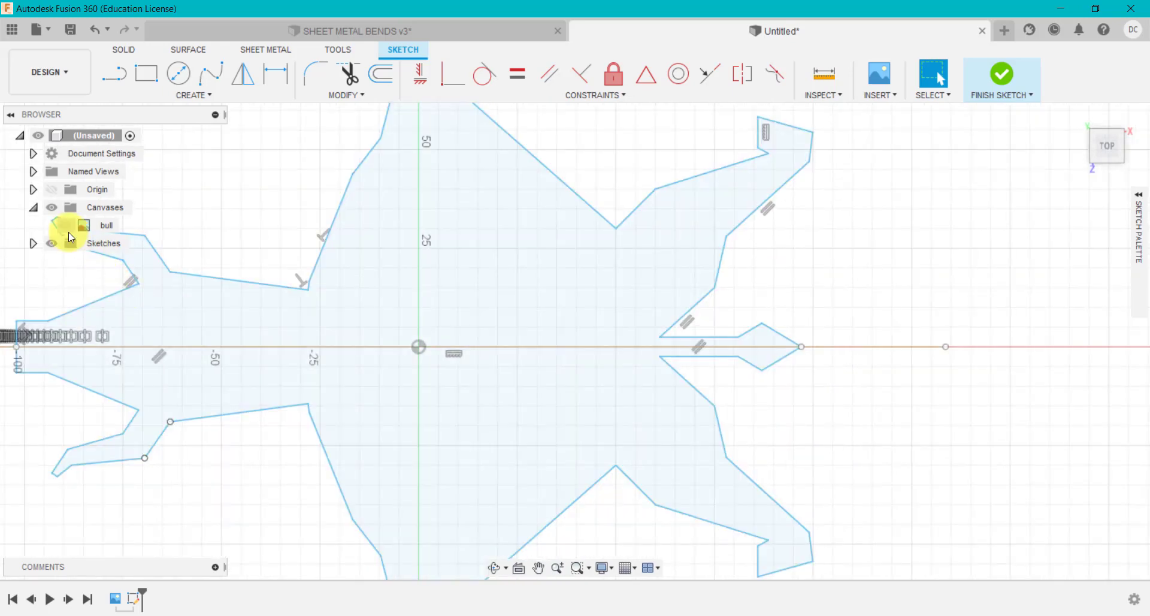
Step: Show the bull reference image again and delete the lower edge of the tail tip
left_click(66, 227)
scroll(752, 360, "up", 4)
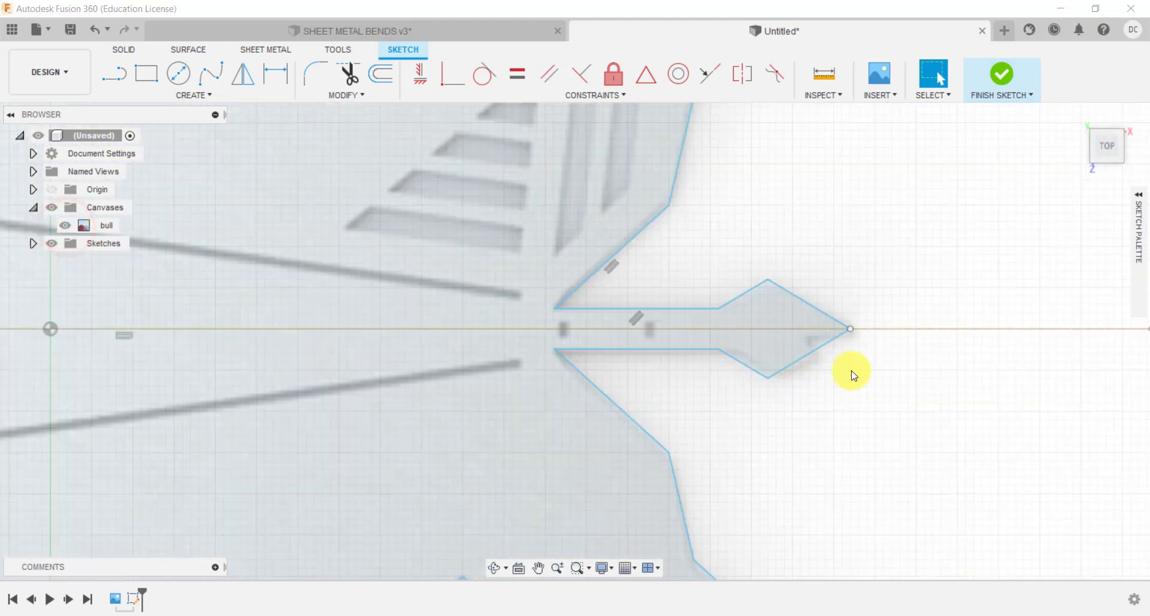
left_click(816, 357)
key("Delete")
scroll(818, 359, "up", 3)
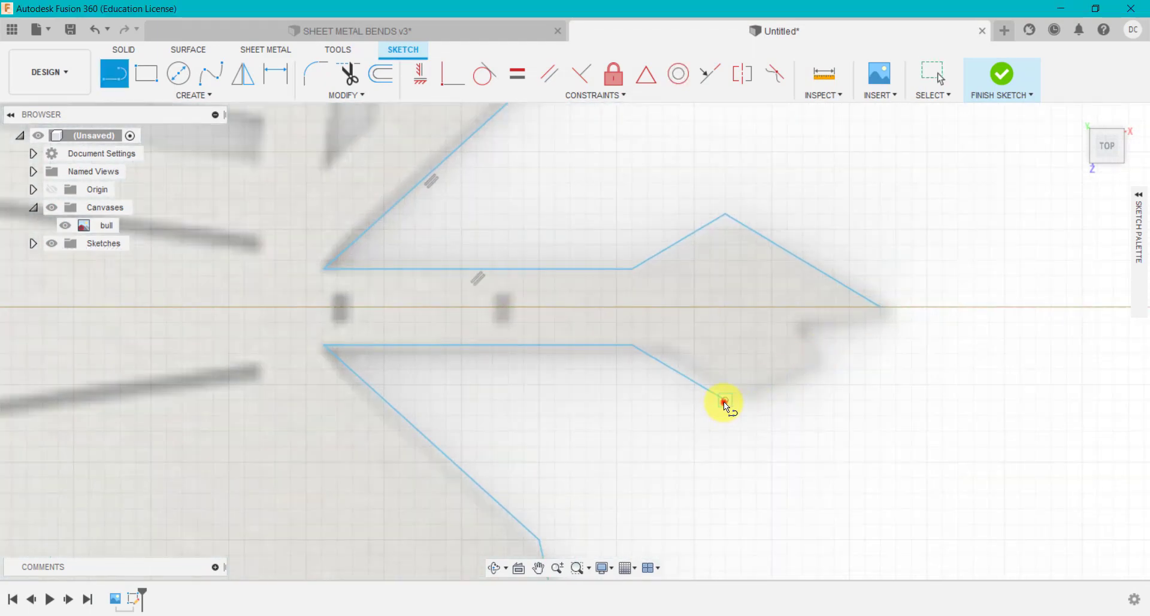
Step: Redraw the tail tip with two new line segments, then switch to the Sheet Metal tools
left_click(724, 400)
left_click(810, 370)
left_click(792, 320)
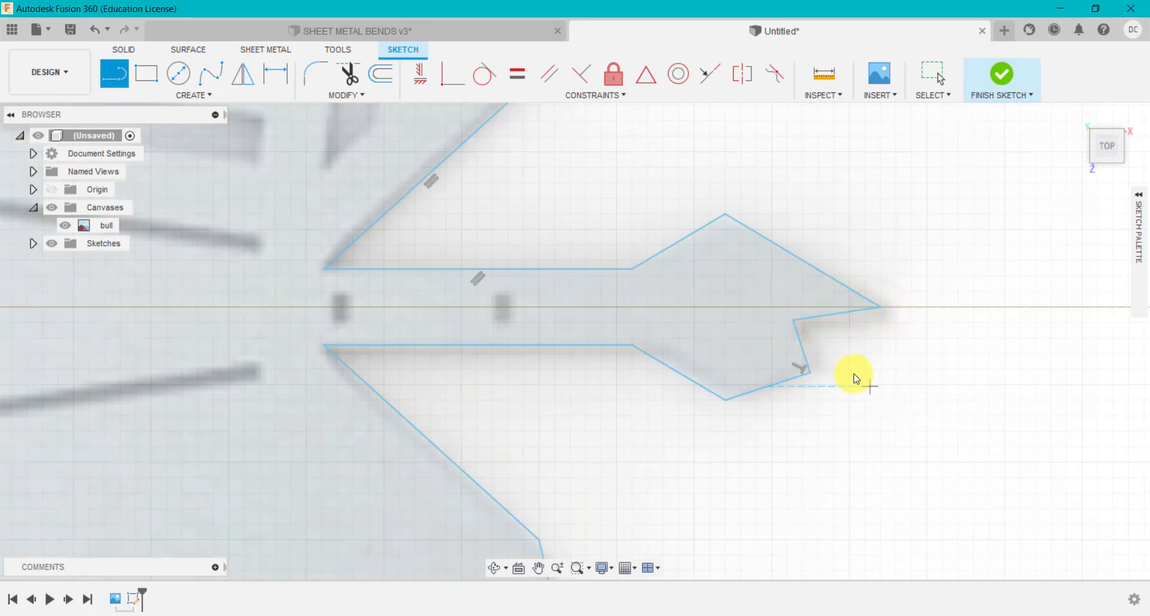
key("Escape")
left_click(796, 324)
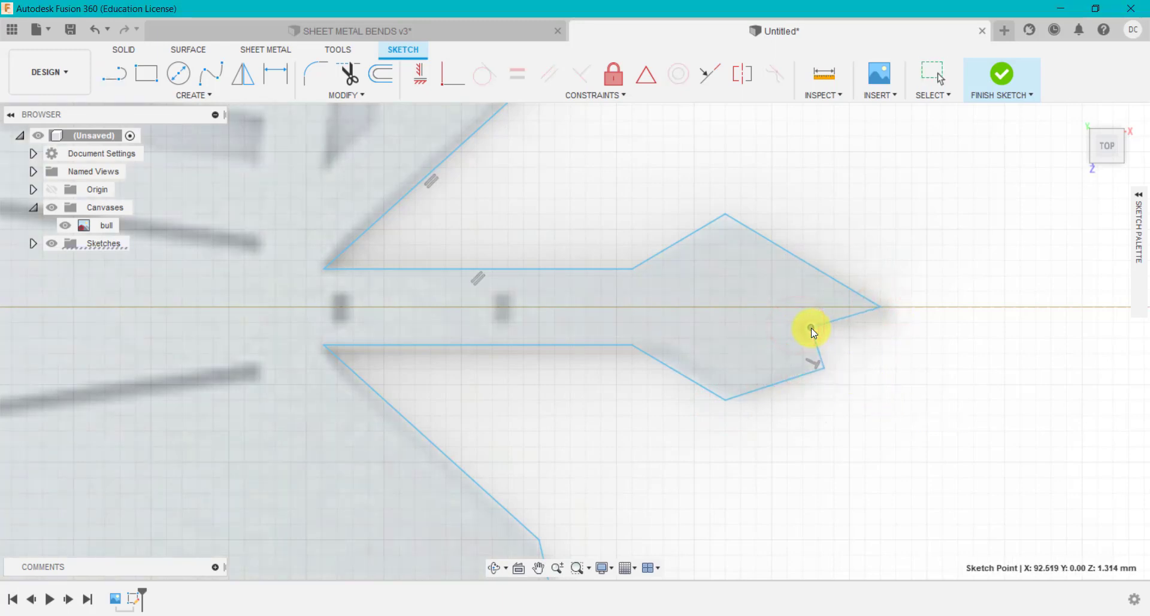
scroll(868, 392, "down", 3)
scroll(870, 398, "down", 6)
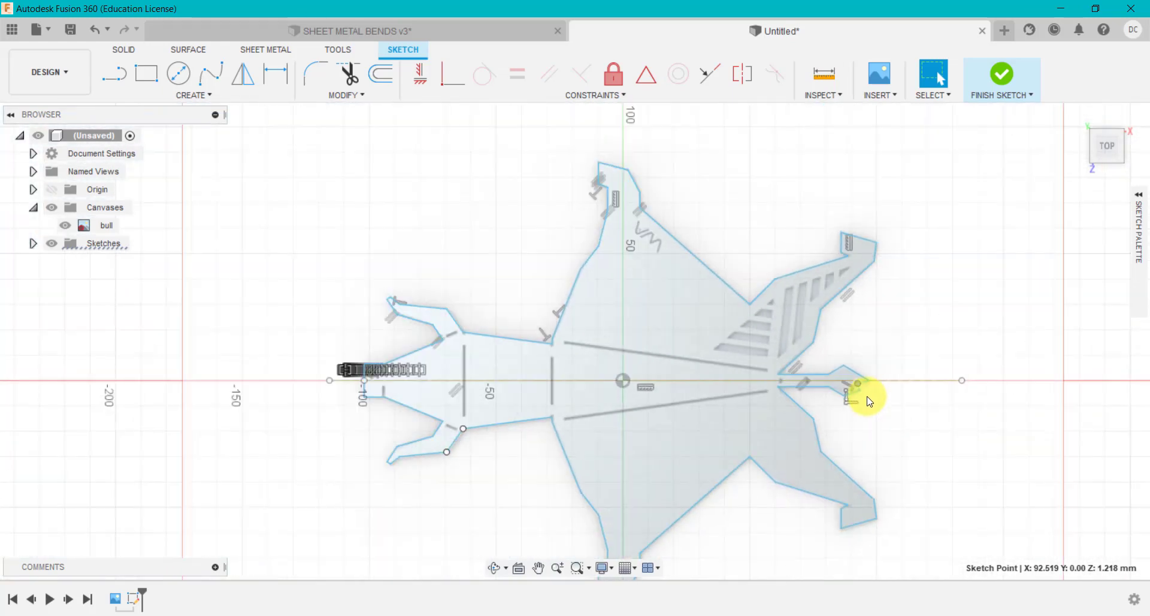
scroll(871, 502, "up", 5)
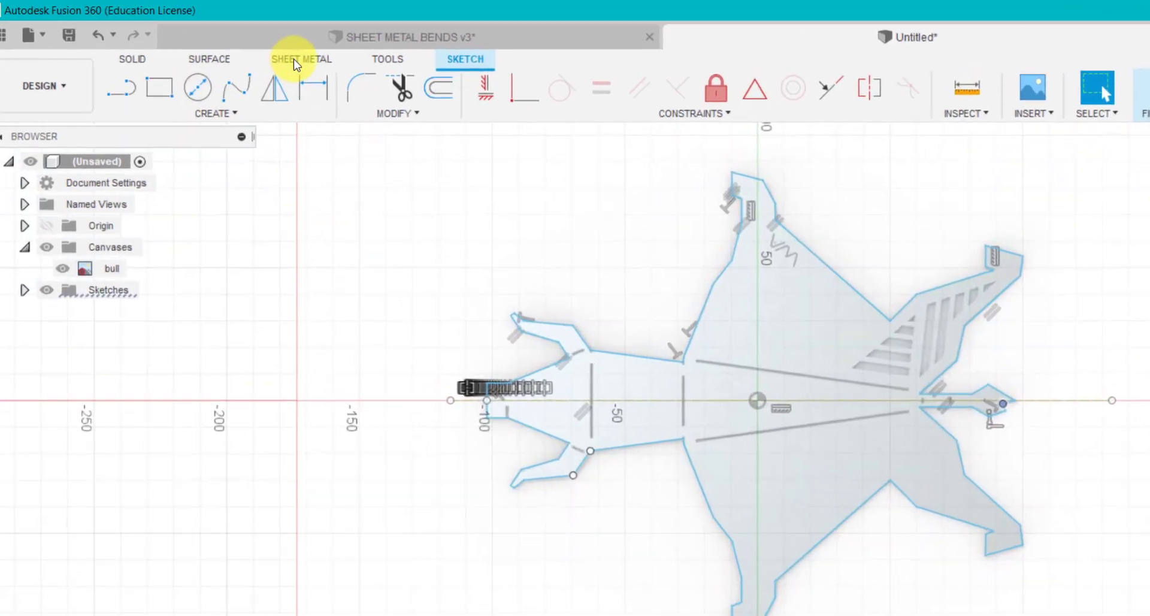
left_click(258, 51)
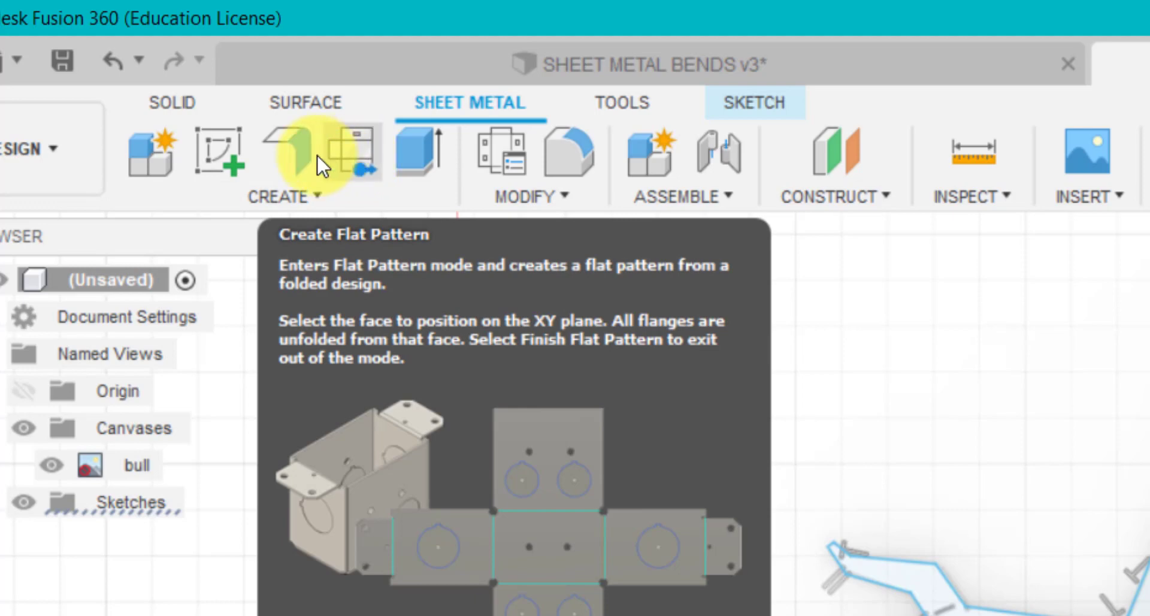
Step: Start a Flange on the bull profile, compare thickness directions, and settle on Side 1
left_click(298, 182)
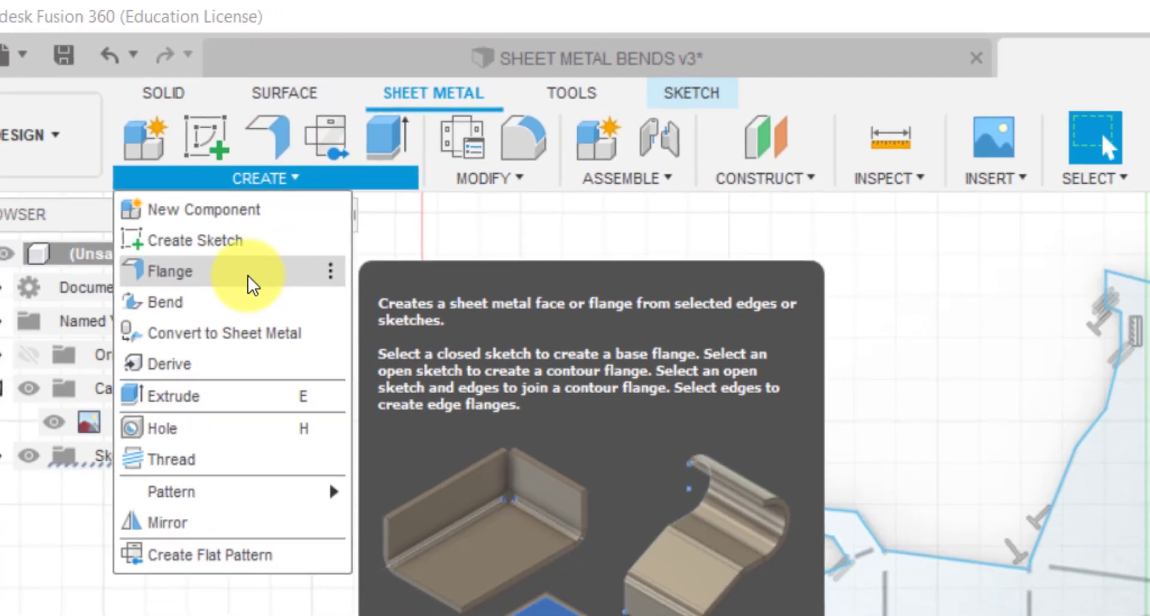
left_click(266, 300)
left_click(659, 285)
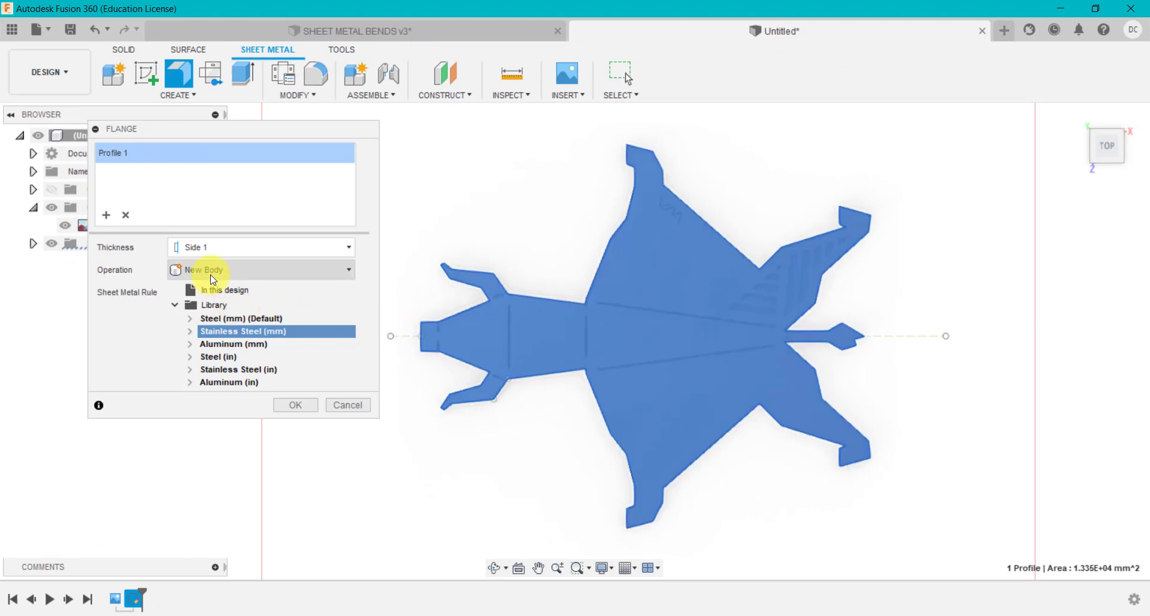
left_click(241, 251)
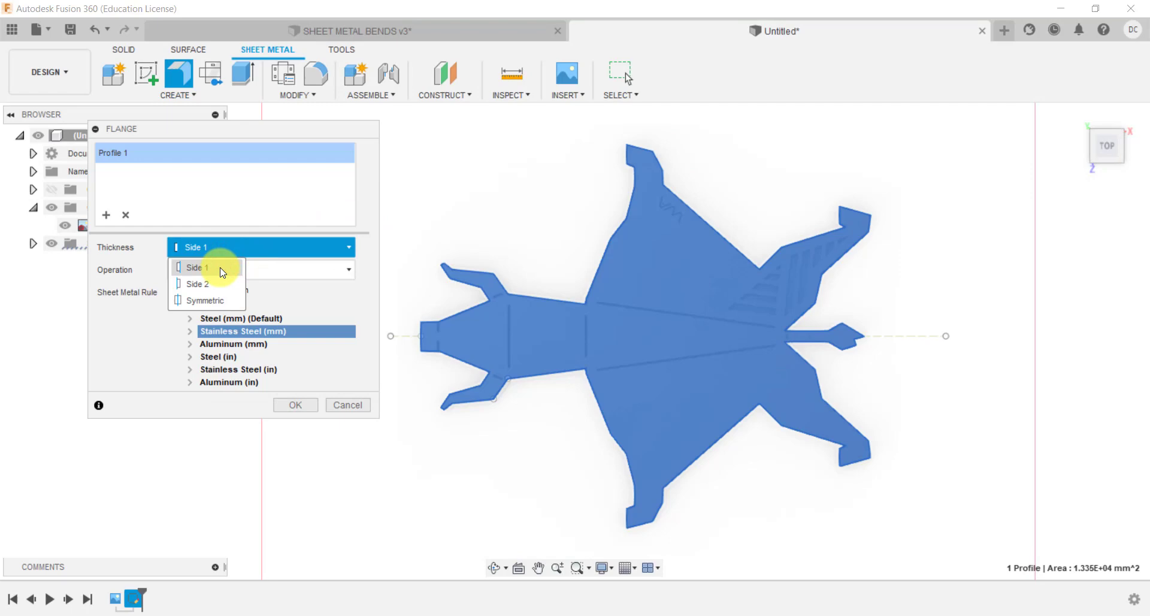
left_click(221, 271)
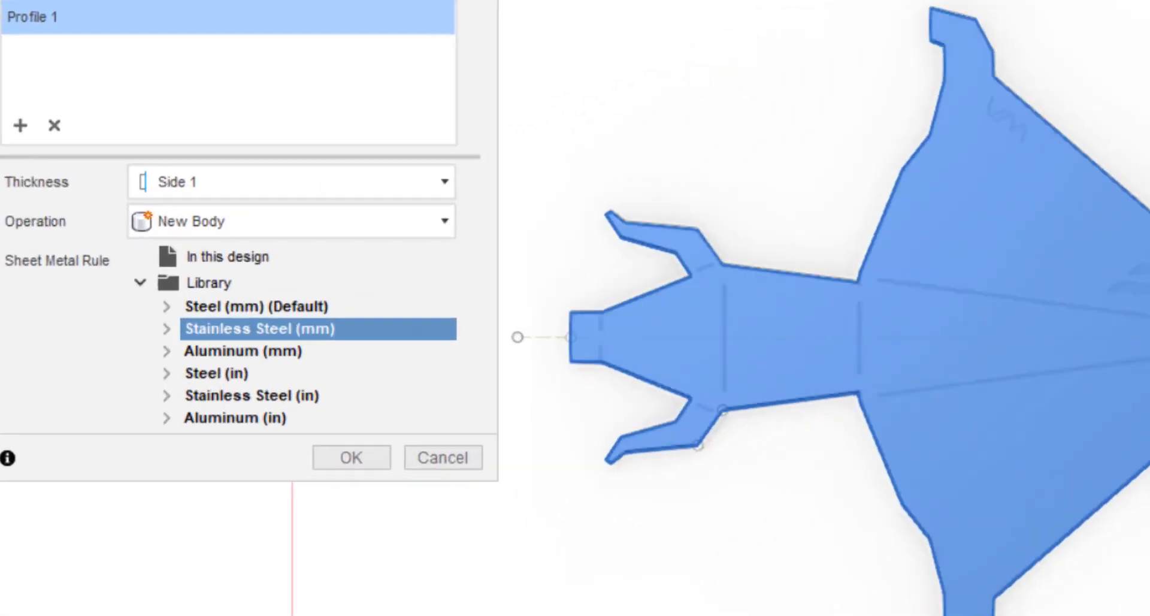
left_click(223, 186)
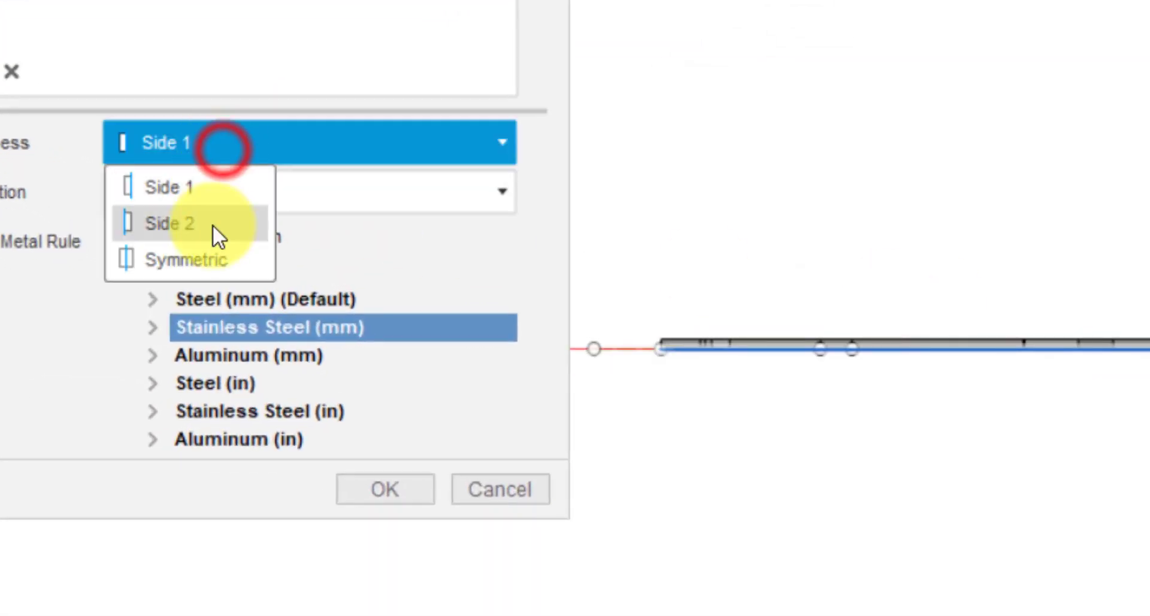
left_click(213, 225)
left_click(226, 147)
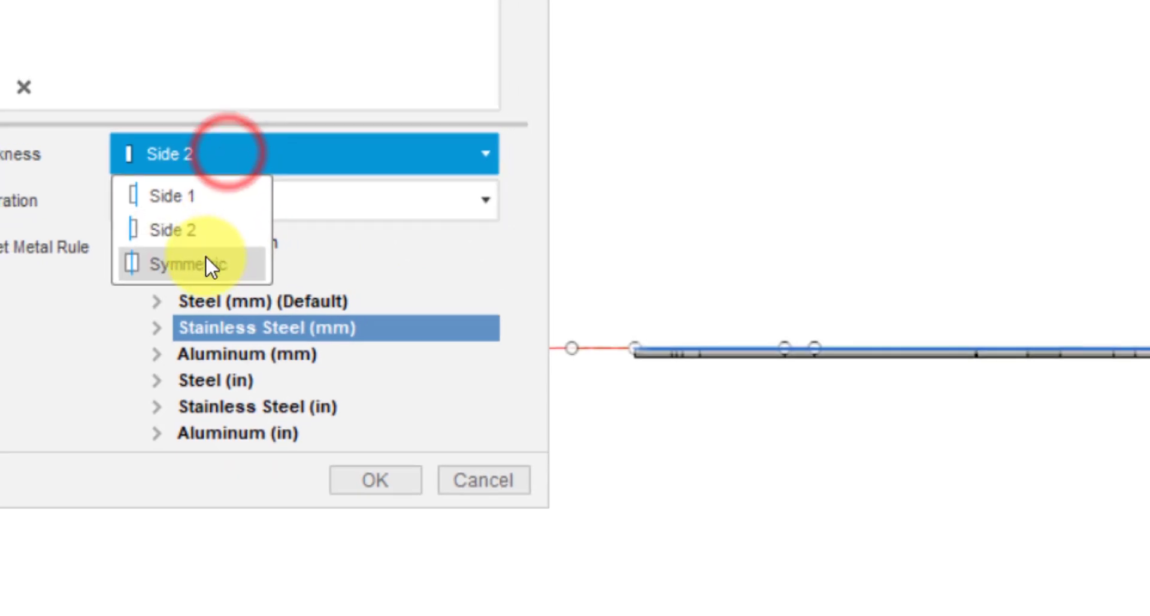
left_click(207, 261)
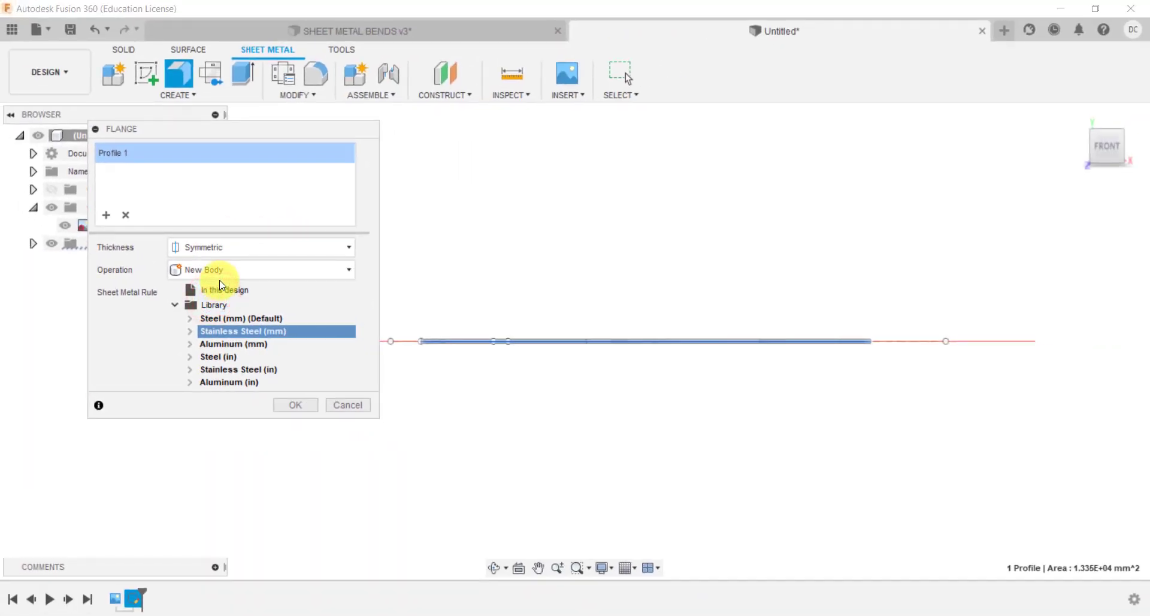
left_click(231, 247)
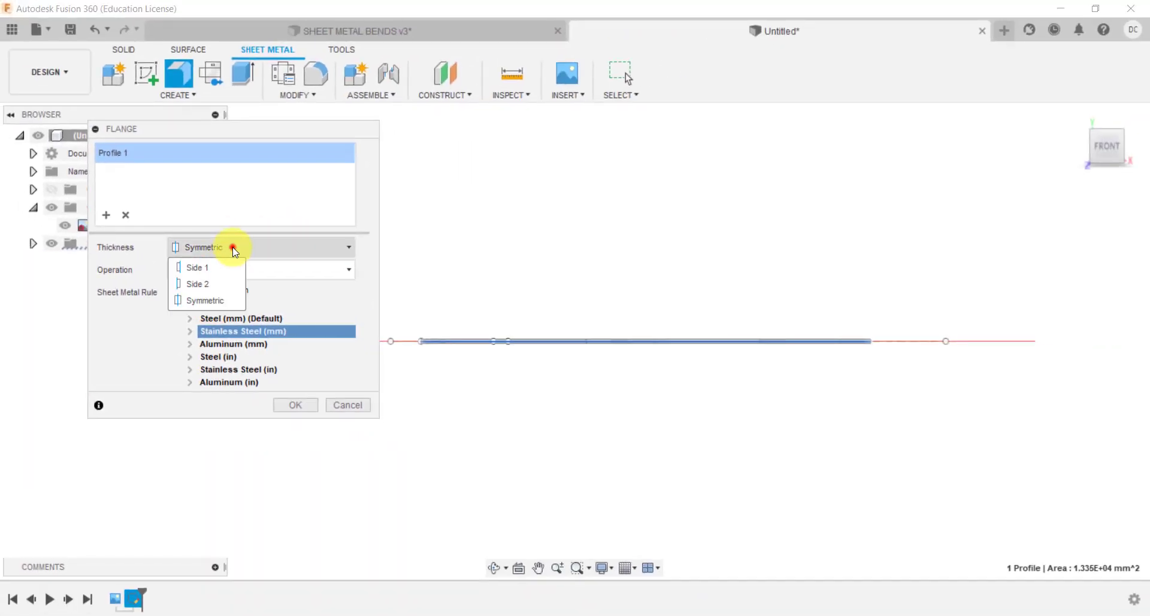
left_click(225, 268)
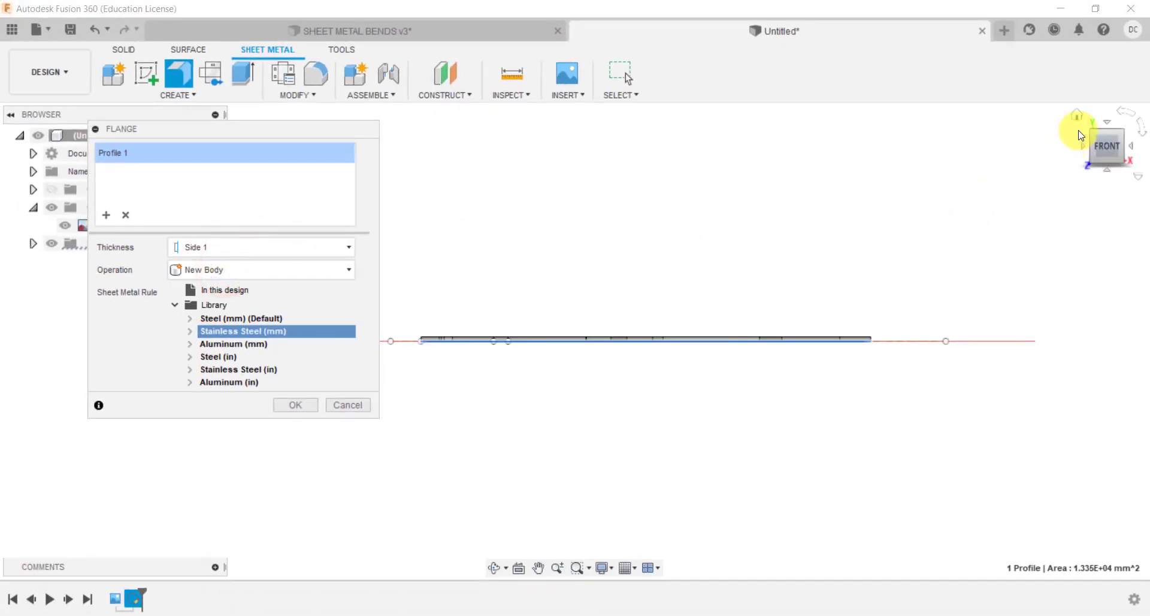
left_click(1079, 119)
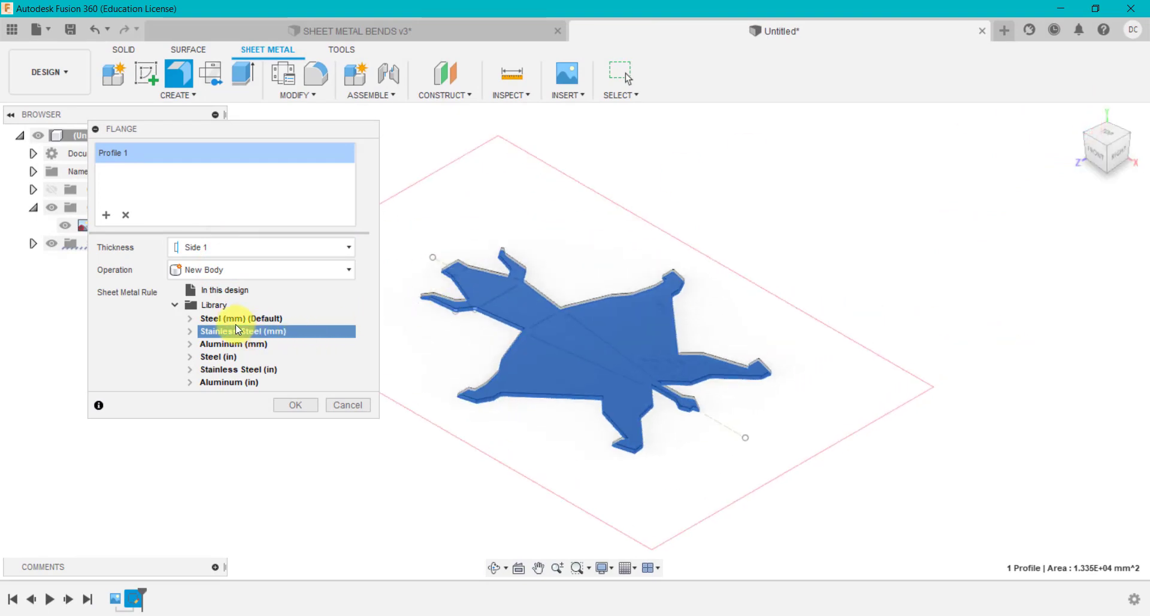
Step: Choose the Stainless Steel (mm) rule for a 2 mm flange and confirm it
left_click(189, 331)
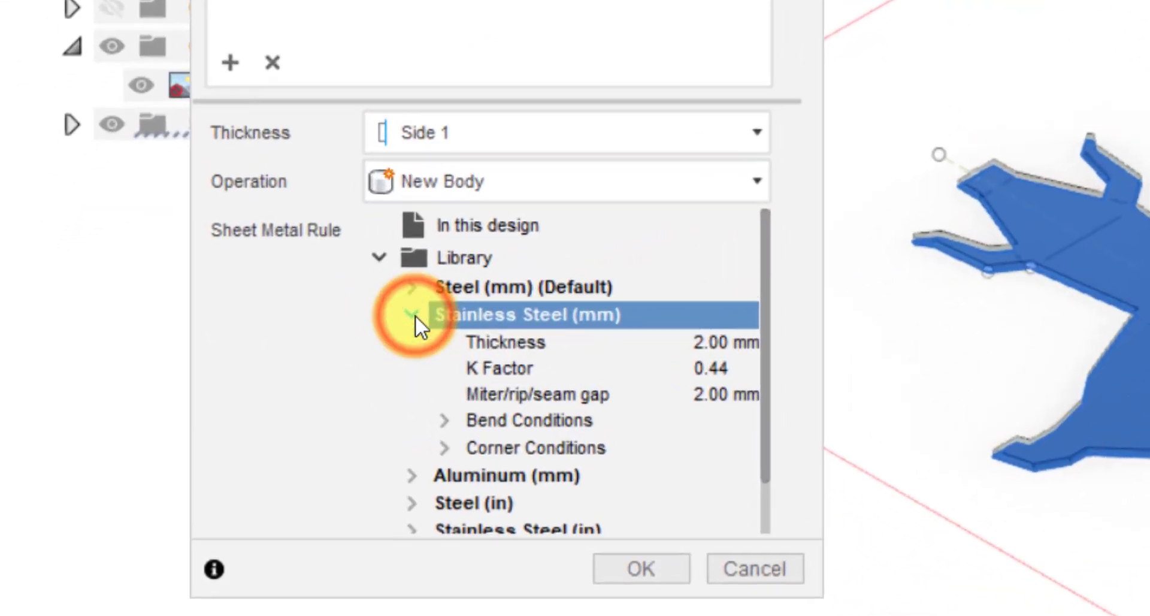
left_click(412, 285)
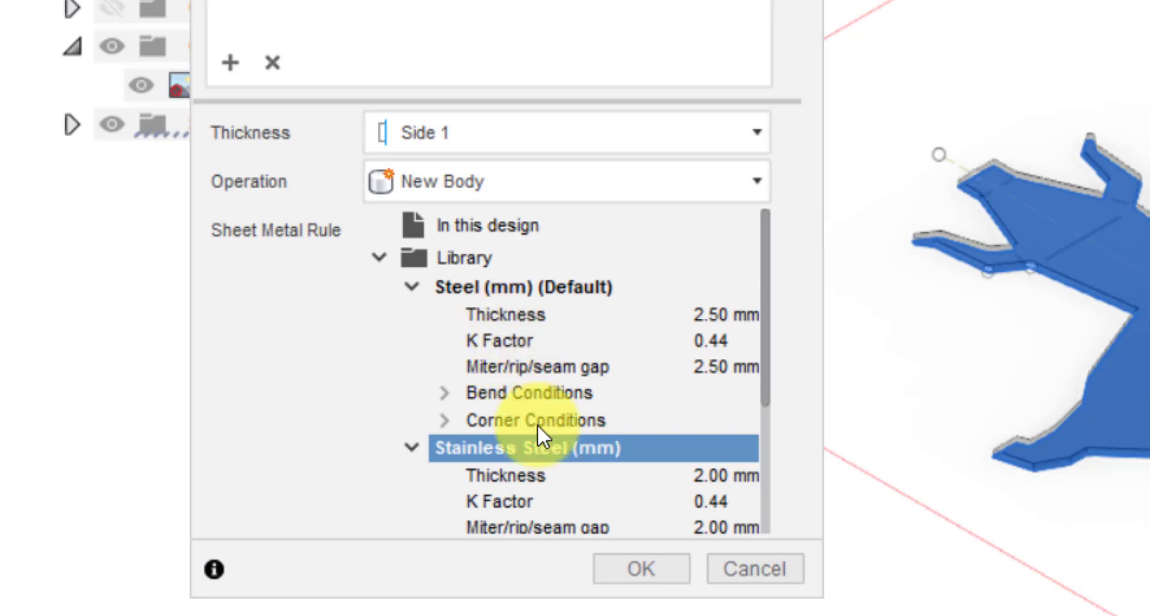
scroll(561, 453, "down", 2)
left_click(531, 311)
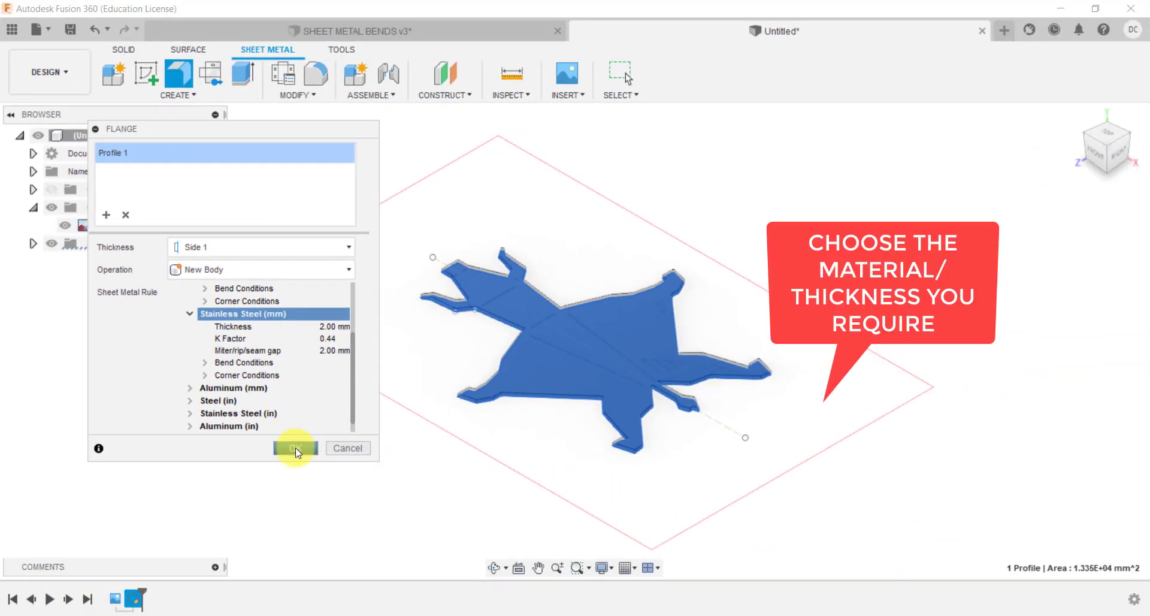
left_click(296, 447)
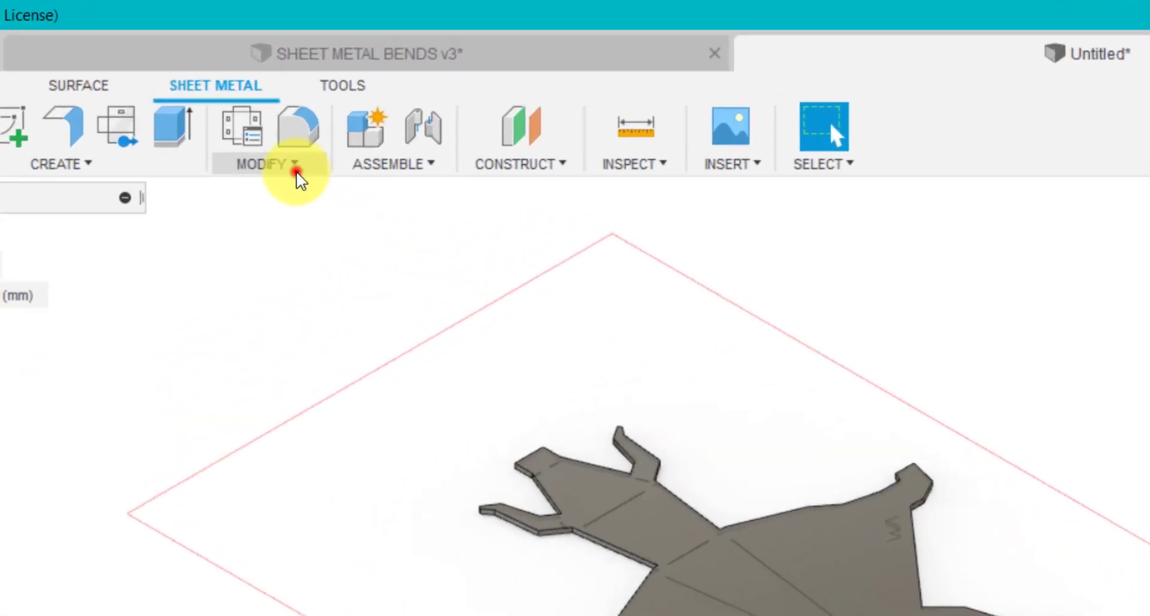
left_click(314, 95)
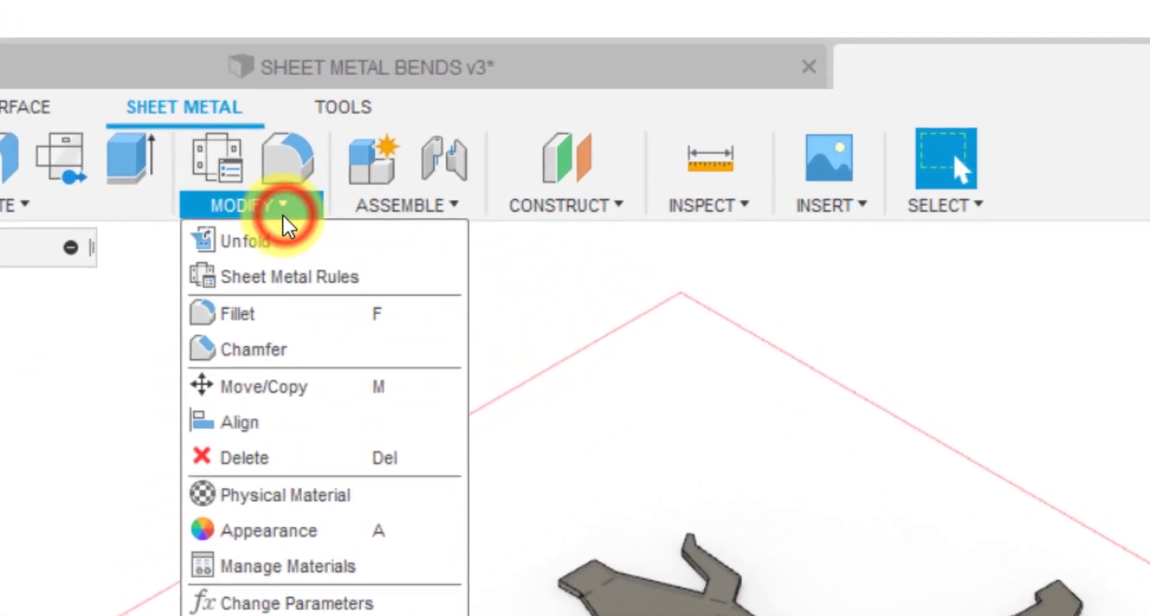
left_click(300, 279)
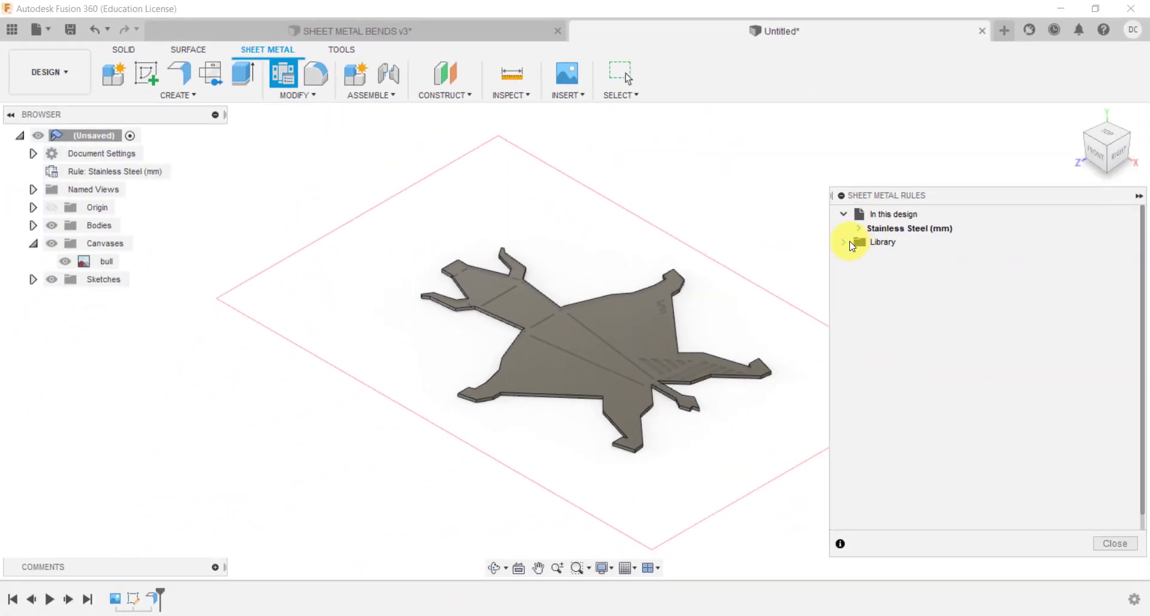
left_click(845, 242)
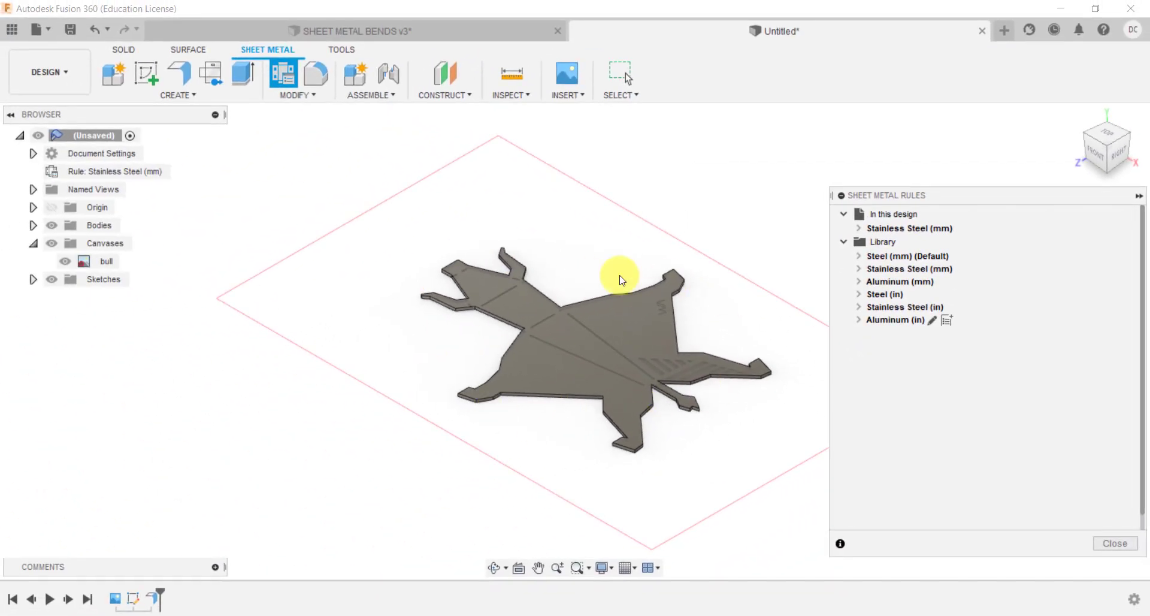
left_click(1112, 541)
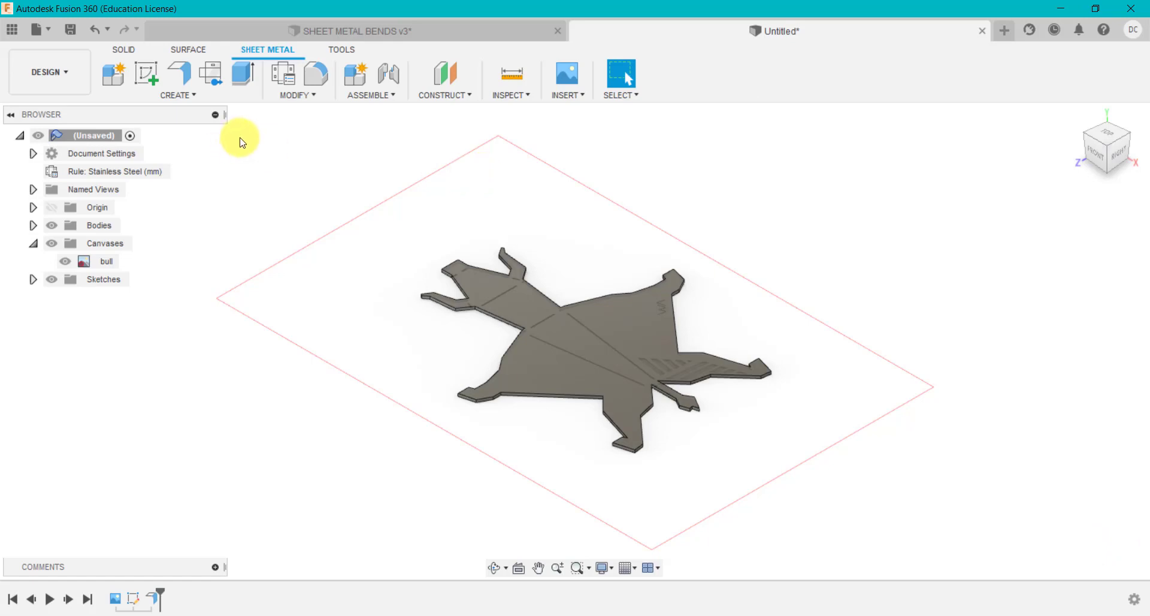
left_click(475, 31)
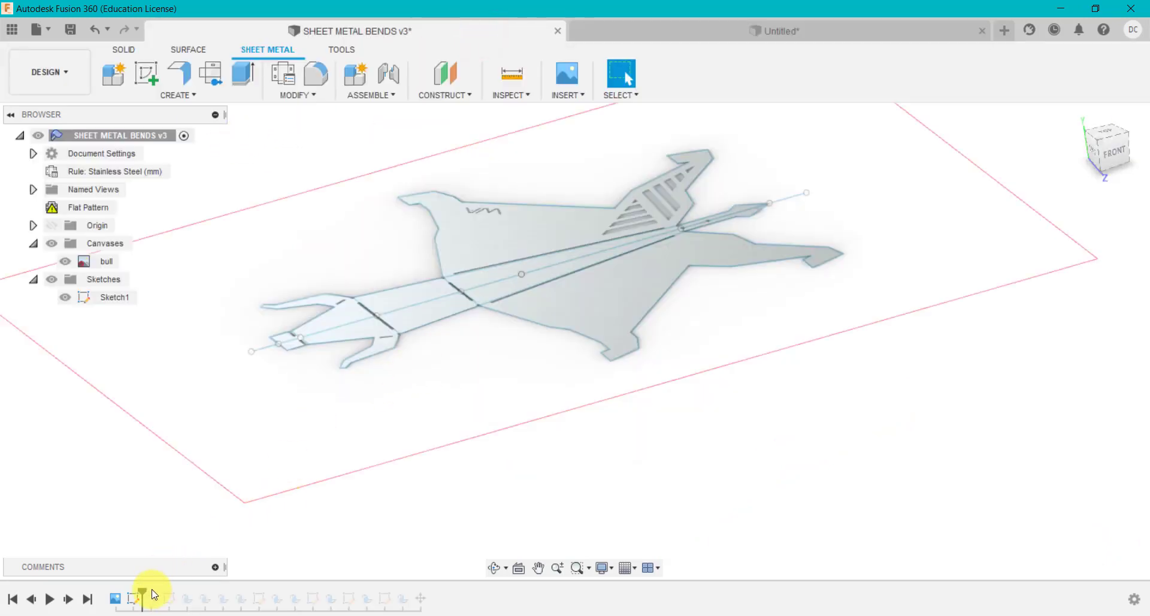
left_click_drag(143, 589, 160, 588)
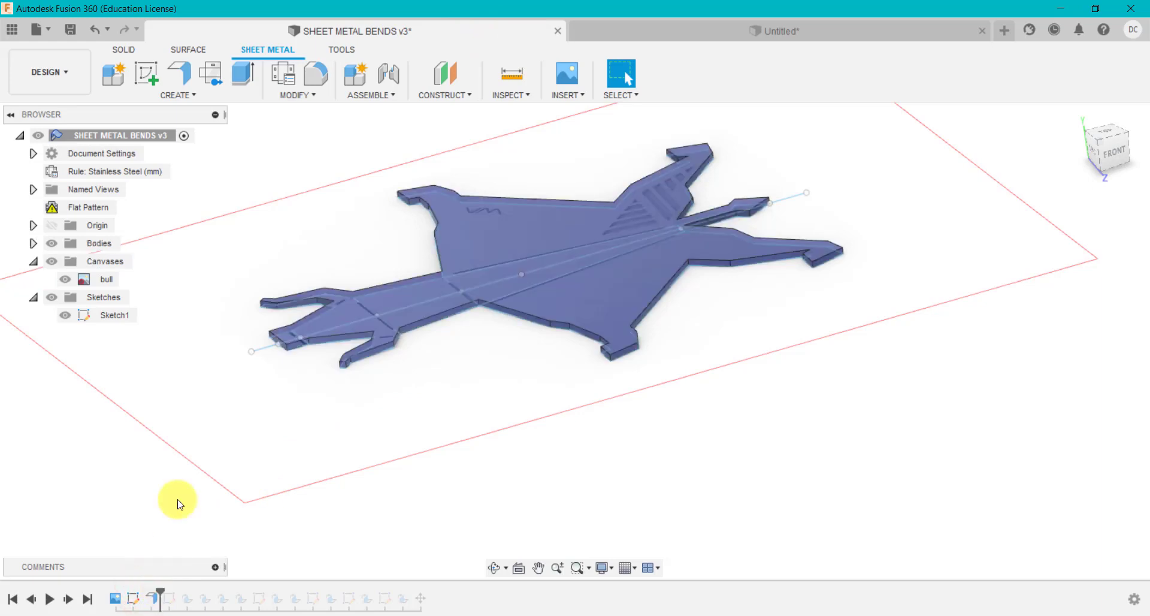
left_click(53, 262)
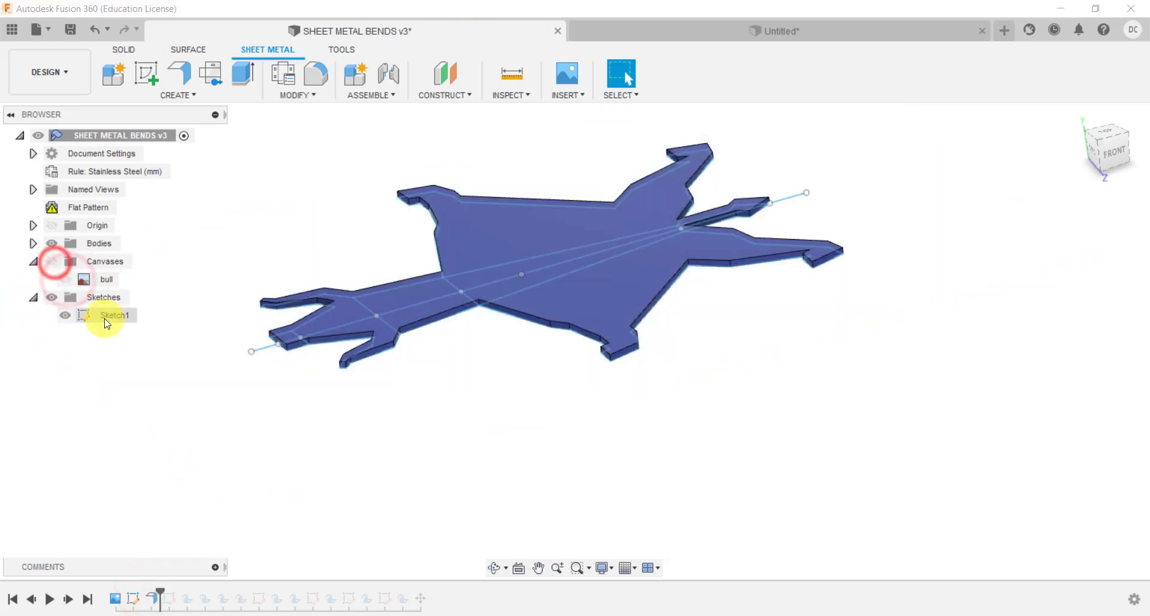
scroll(325, 352, "down", 3)
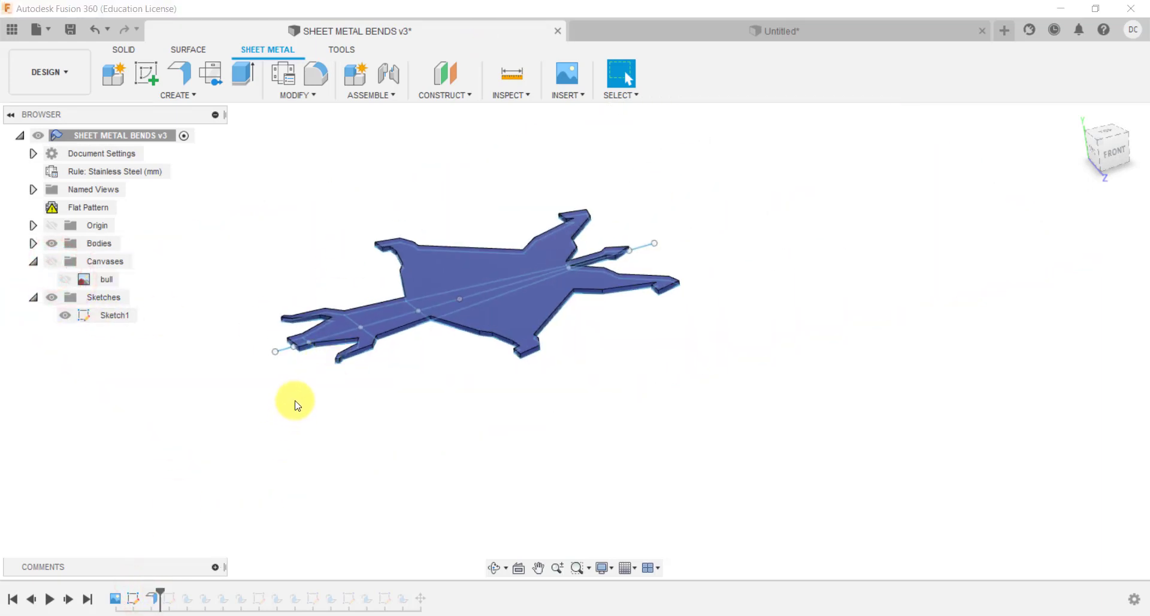
mouse_move(295, 405)
middle_mouse_down("shift")
mouse_move(287, 379)
mouse_move(290, 402)
middle_mouse_up("shift")
scroll(361, 366, "up", 3)
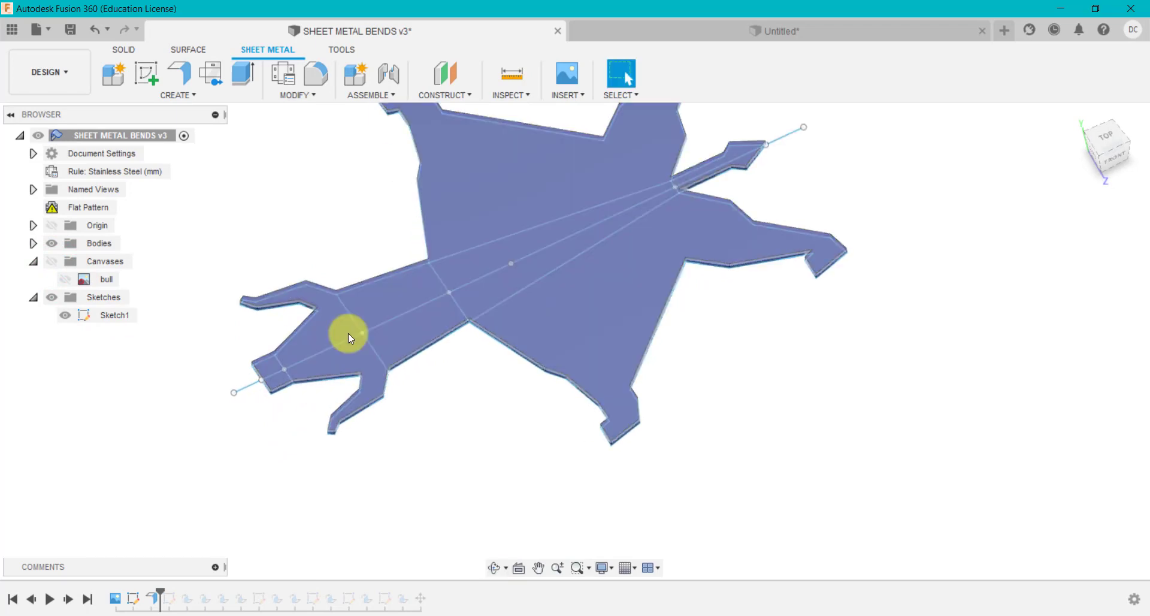
left_click(347, 333)
key("Escape")
left_click(551, 193)
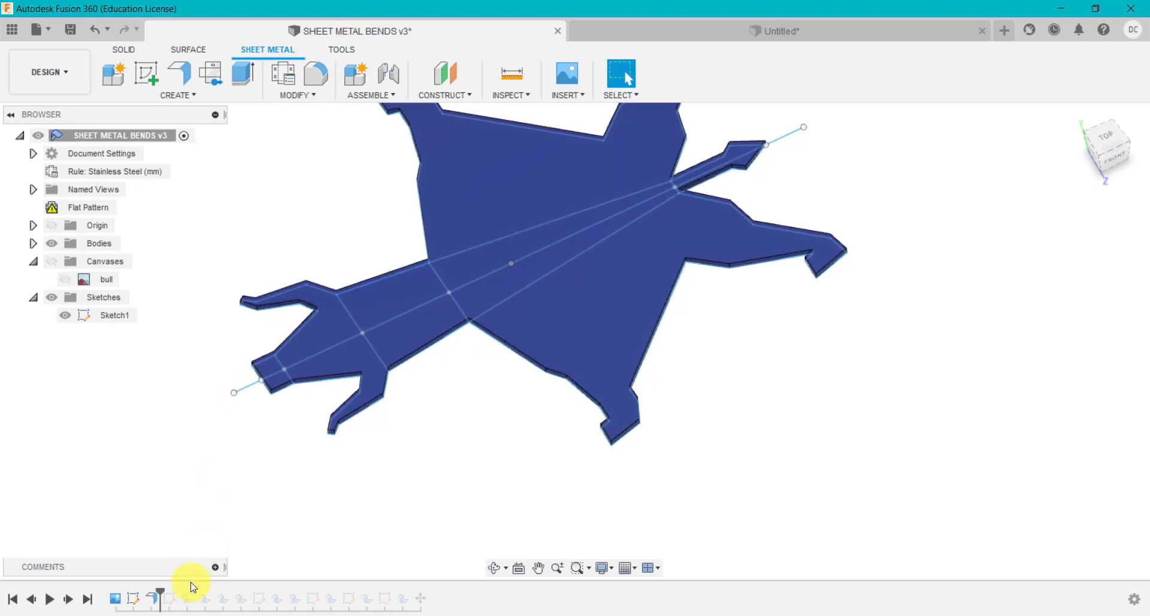
left_click(608, 34)
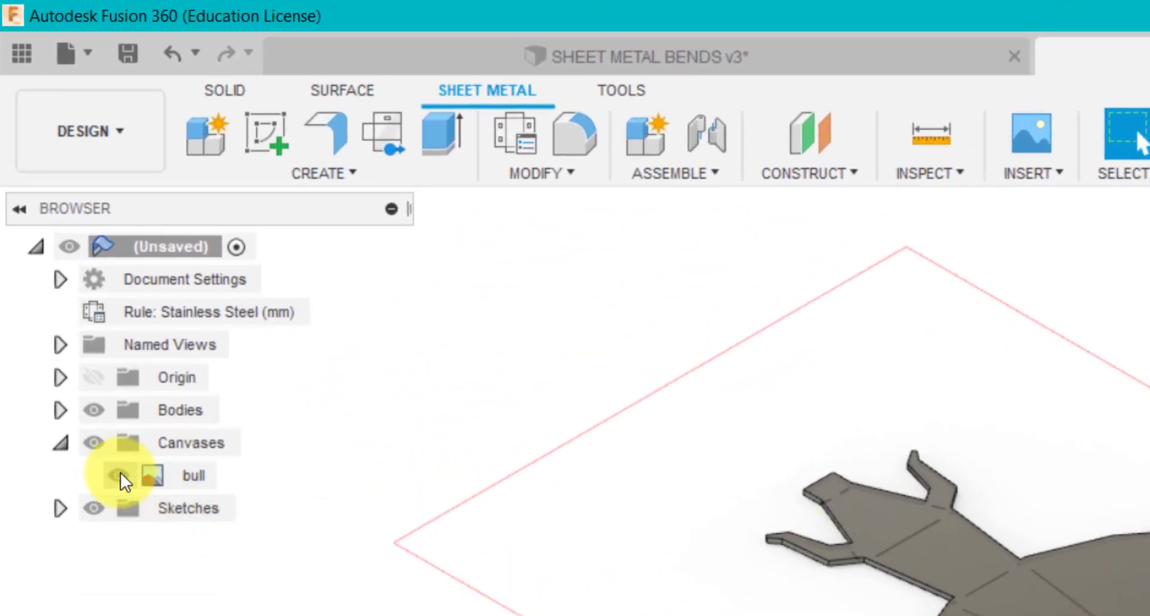
Step: Hide the canvas, sketch on the body's top face, and draw vertical fold lines across neck and body
left_click(119, 476)
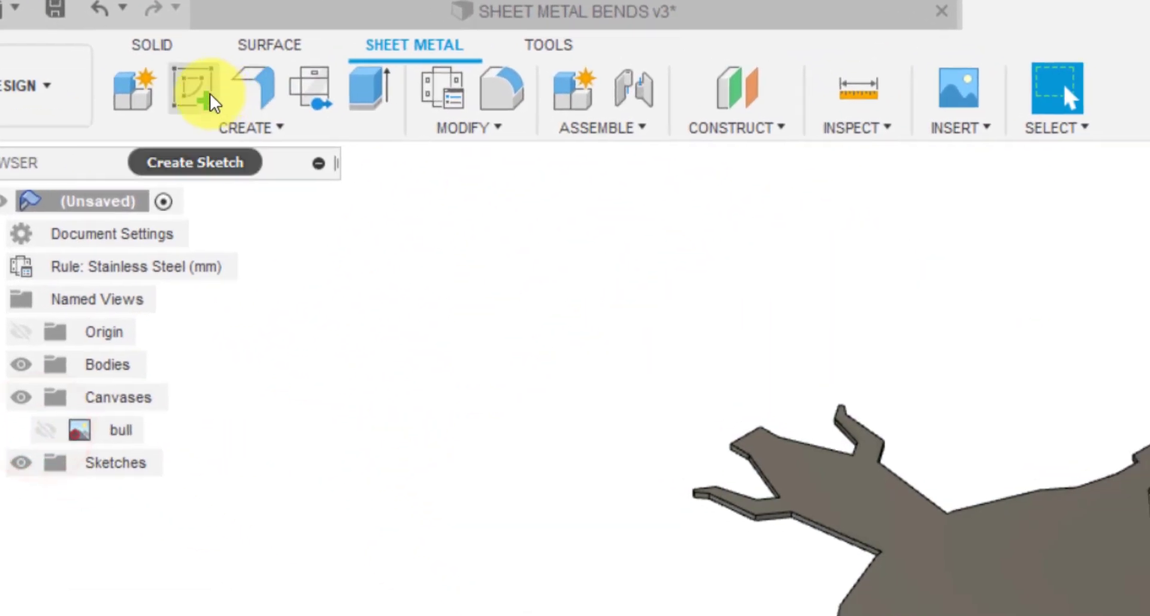
left_click(265, 133)
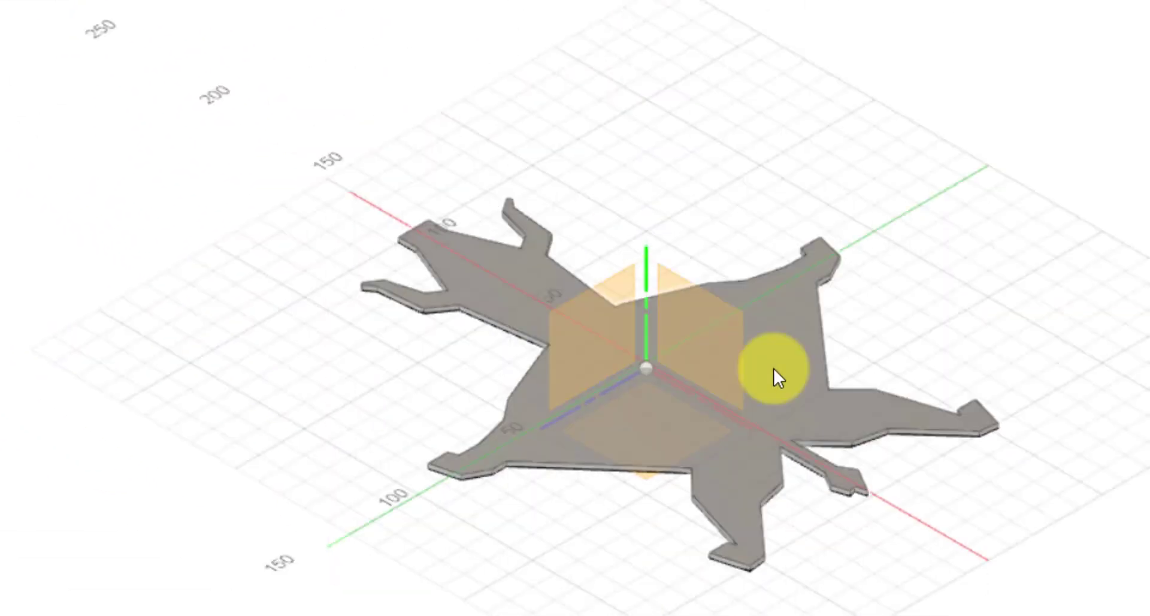
left_click(788, 380)
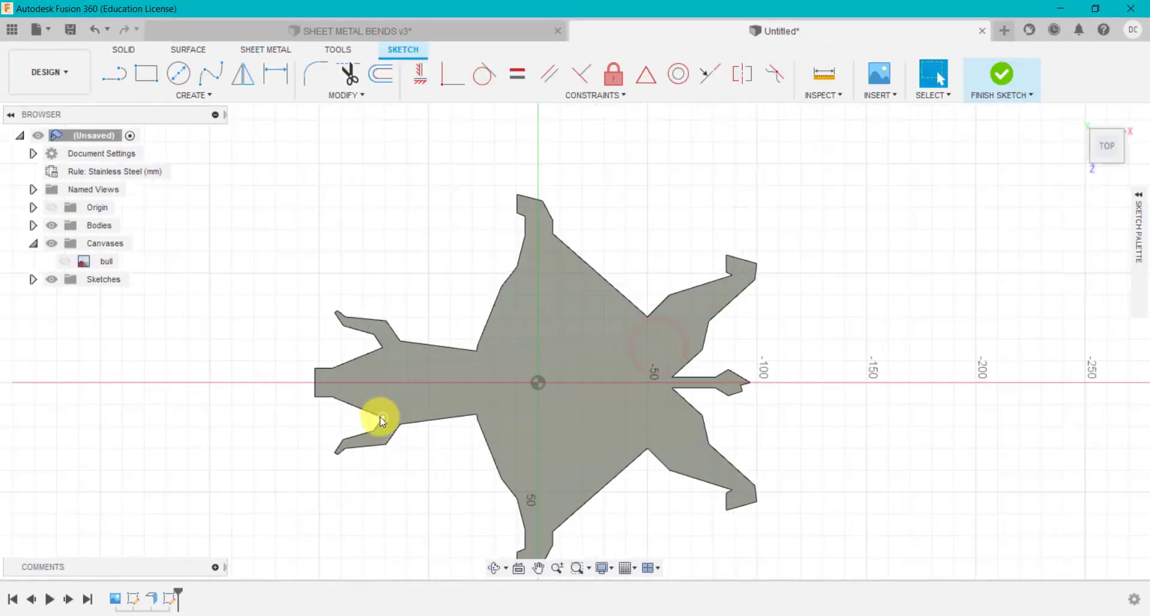
scroll(380, 416, "up", 3)
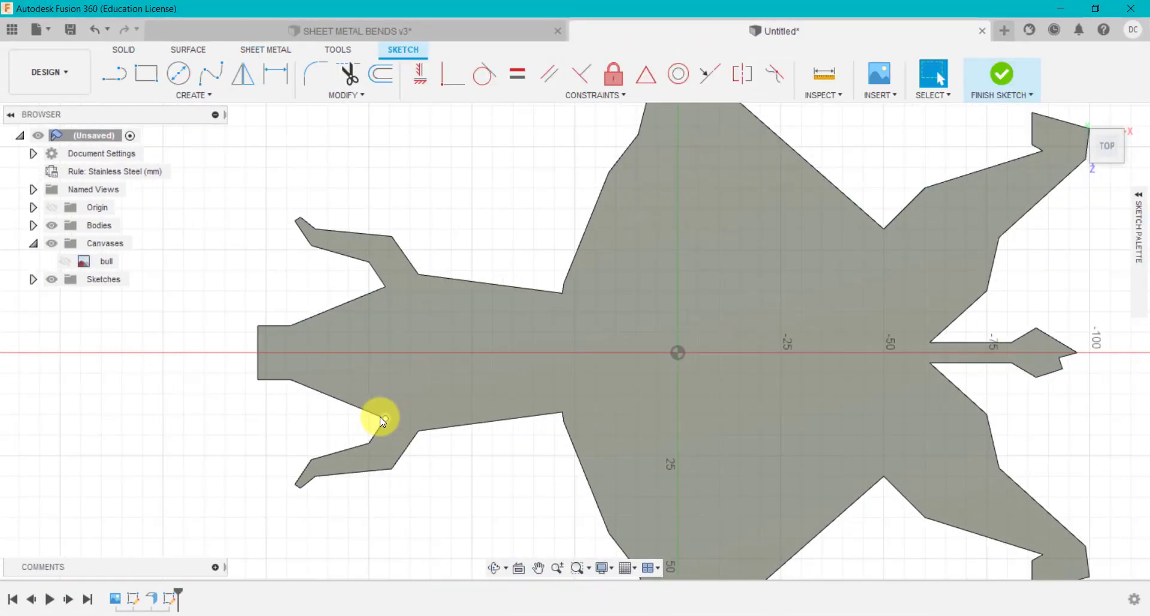
key("l")
left_click(385, 285)
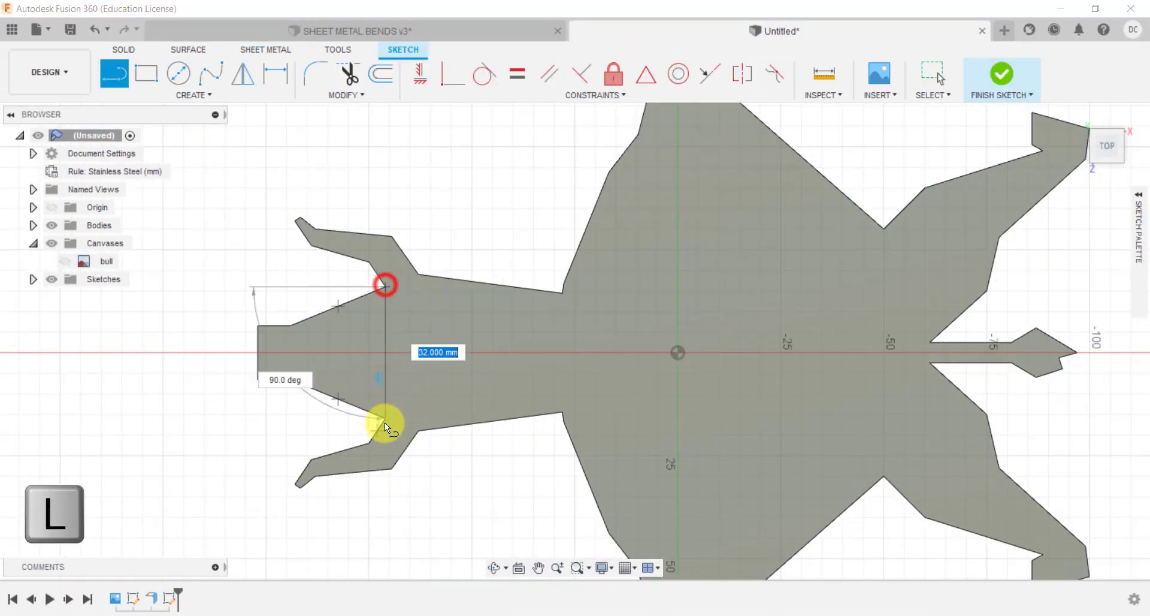
double_click(385, 415)
left_click(563, 297)
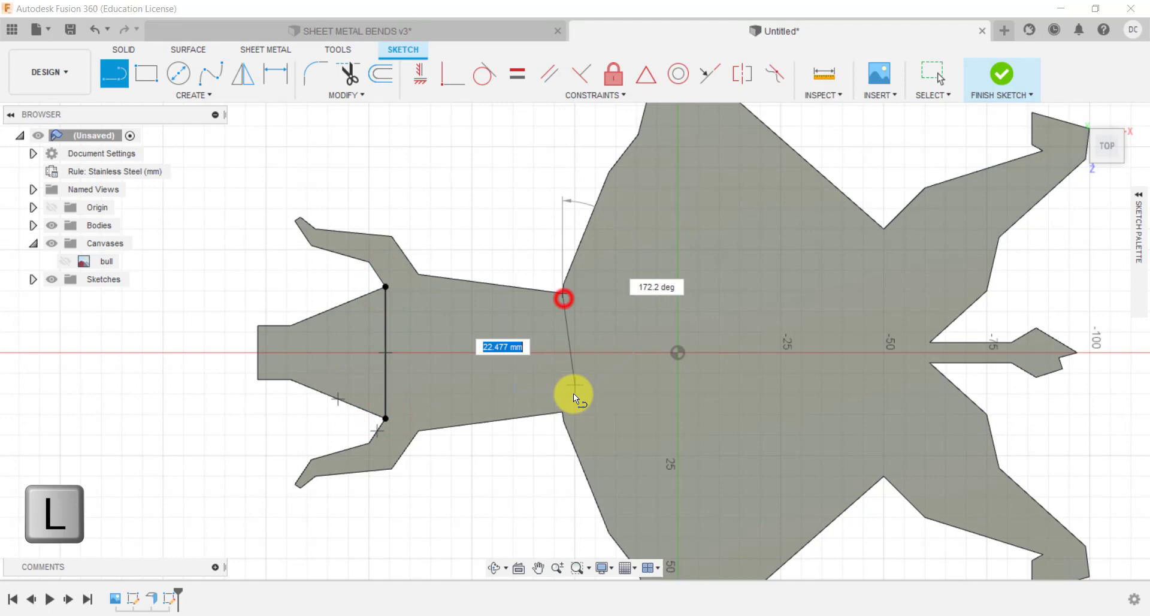
double_click(559, 411)
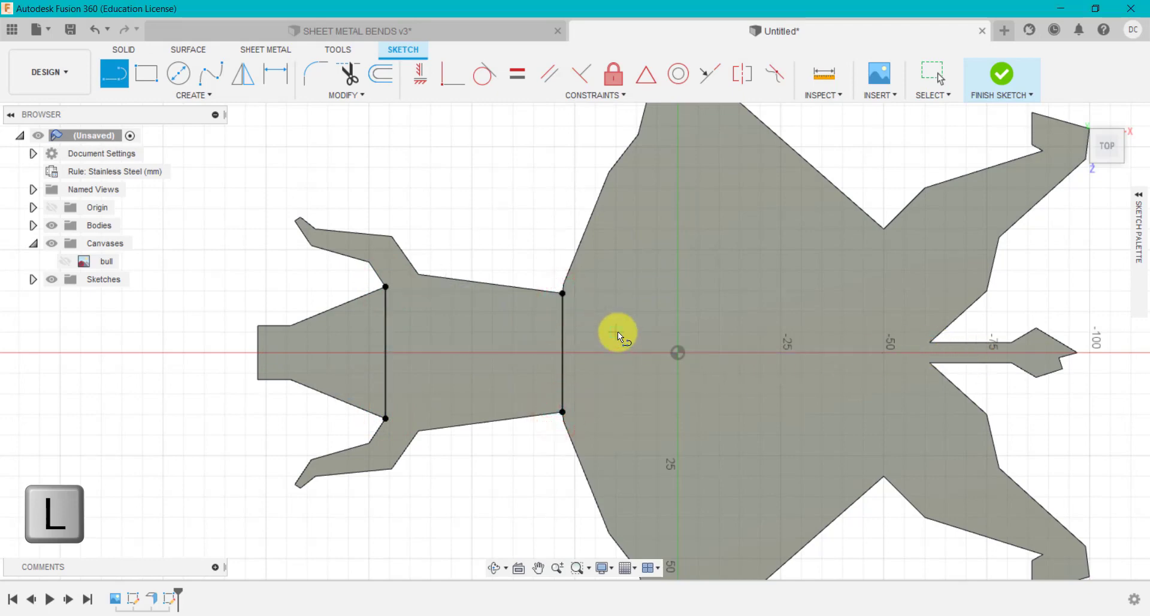
Step: Draw two fold lines converging on the tail base and a short line across the snout tab
left_click(562, 293)
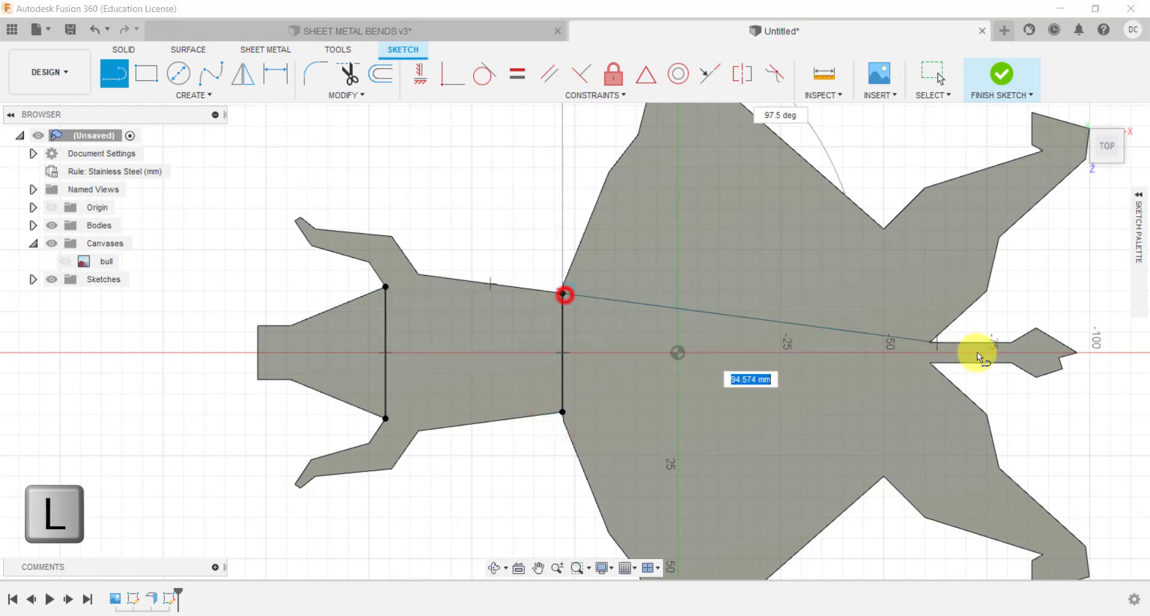
left_click(928, 343)
left_click(561, 412)
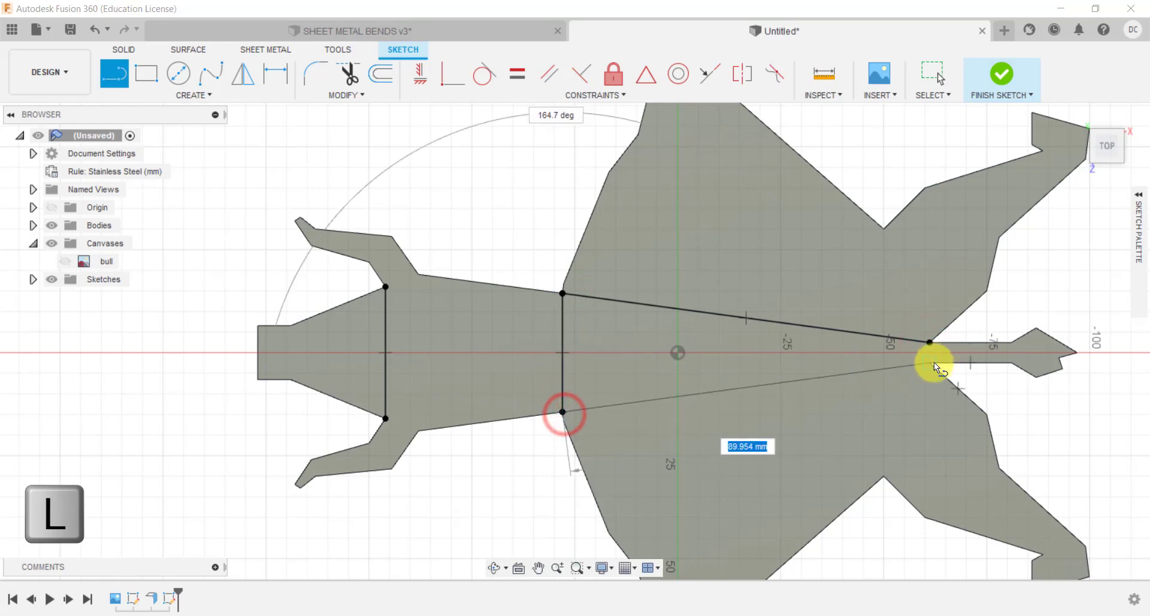
double_click(931, 362)
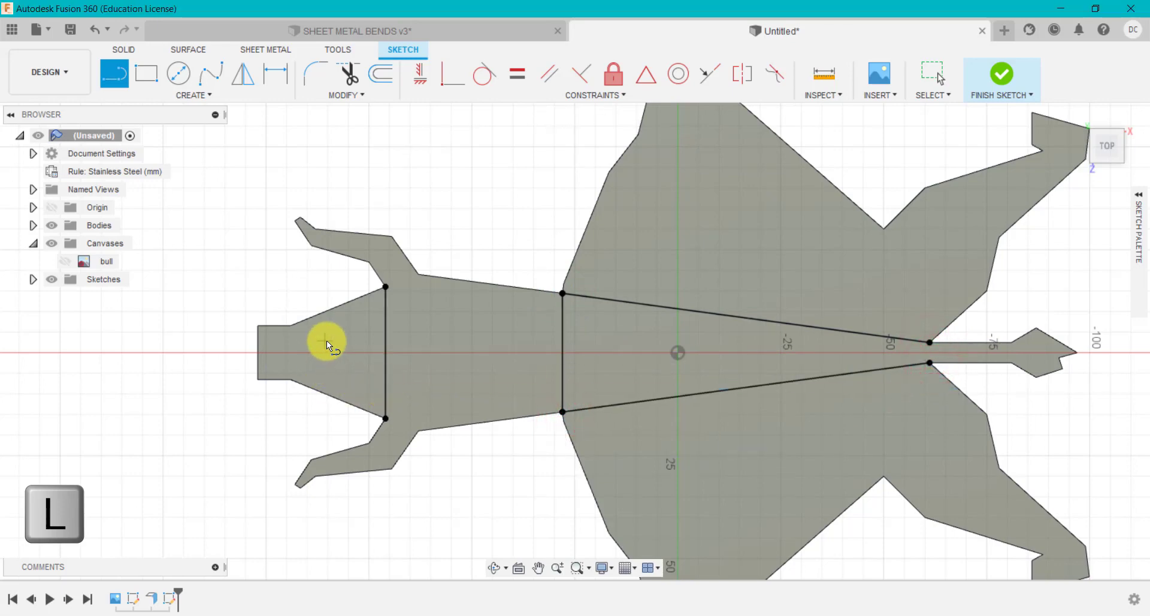
left_click(291, 325)
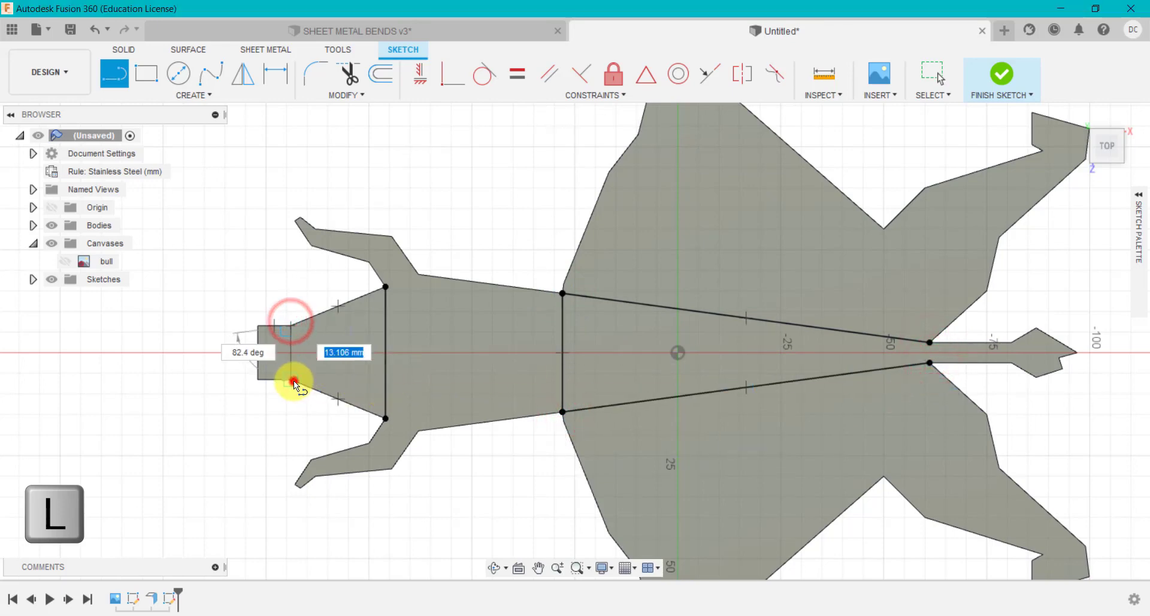
double_click(290, 379)
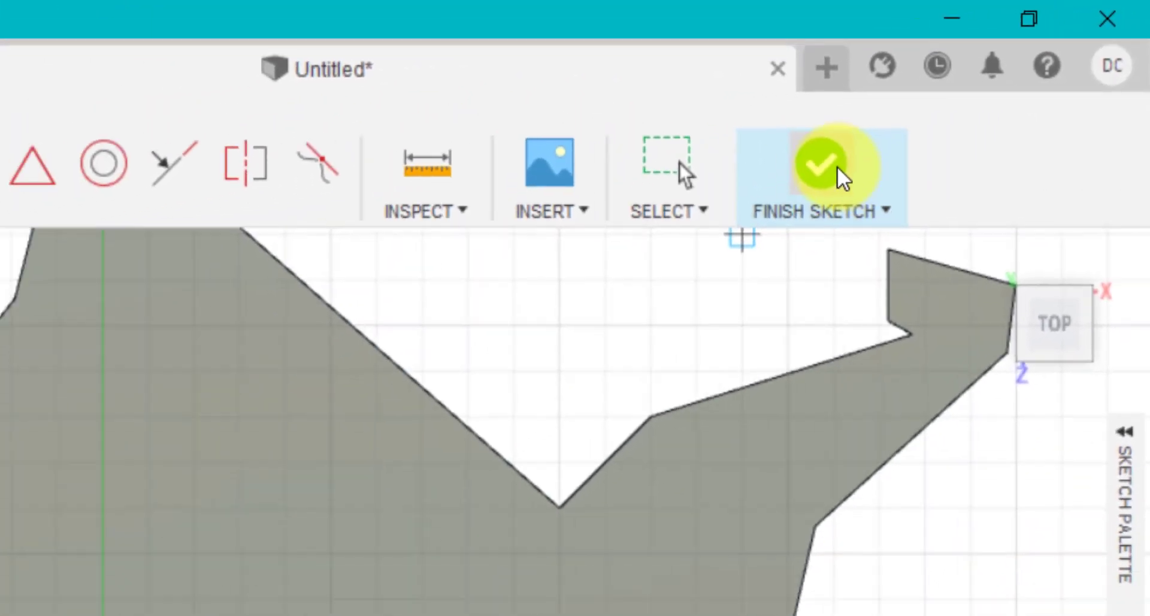
Step: Finish the sketch and start a flipped Bend along the upper fold line, body face stationary
left_click(1004, 76)
left_click(1071, 125)
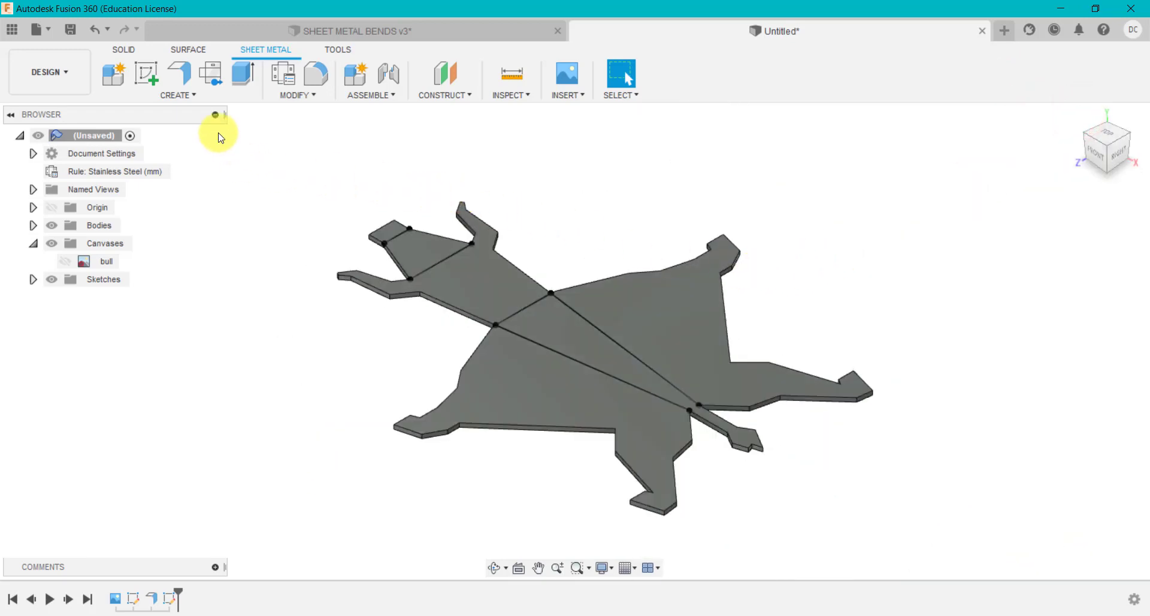
left_click(196, 101)
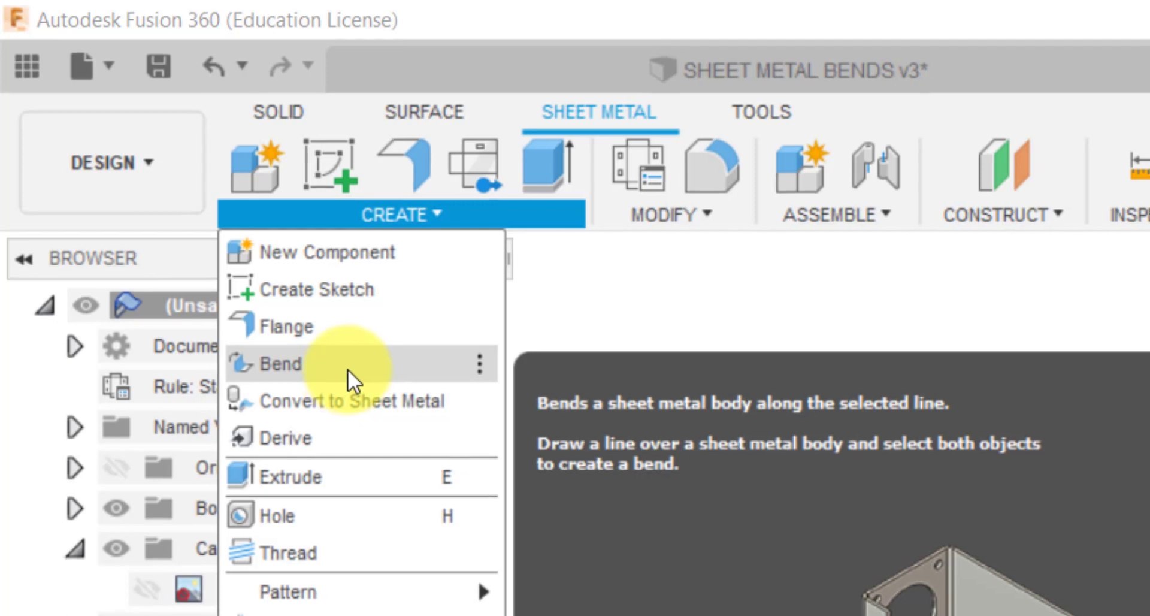
left_click(348, 366)
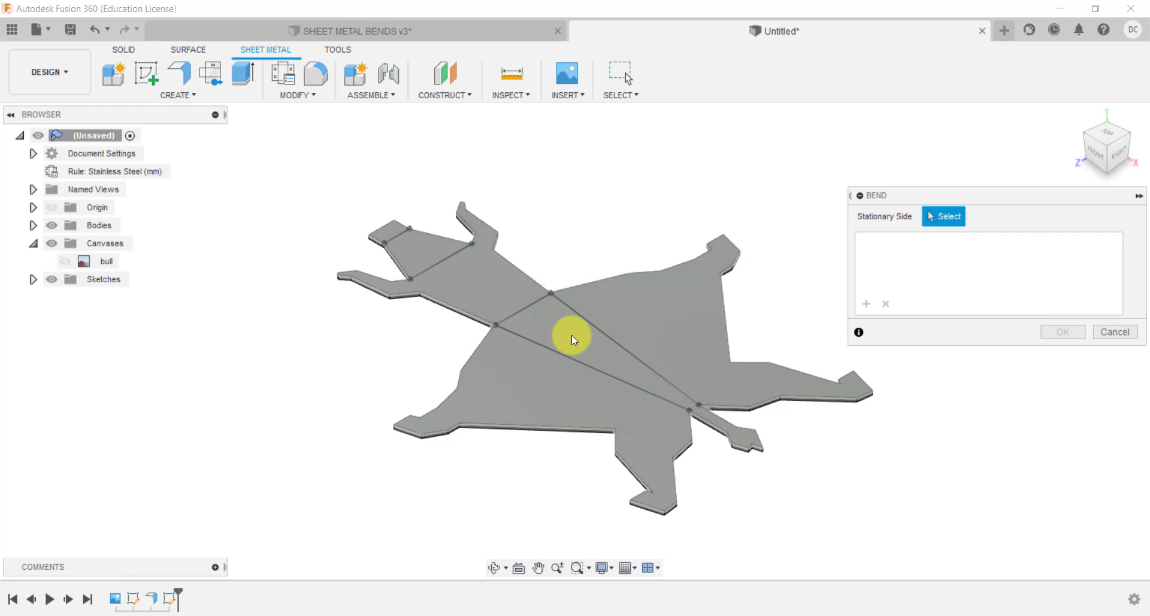
left_click(571, 336)
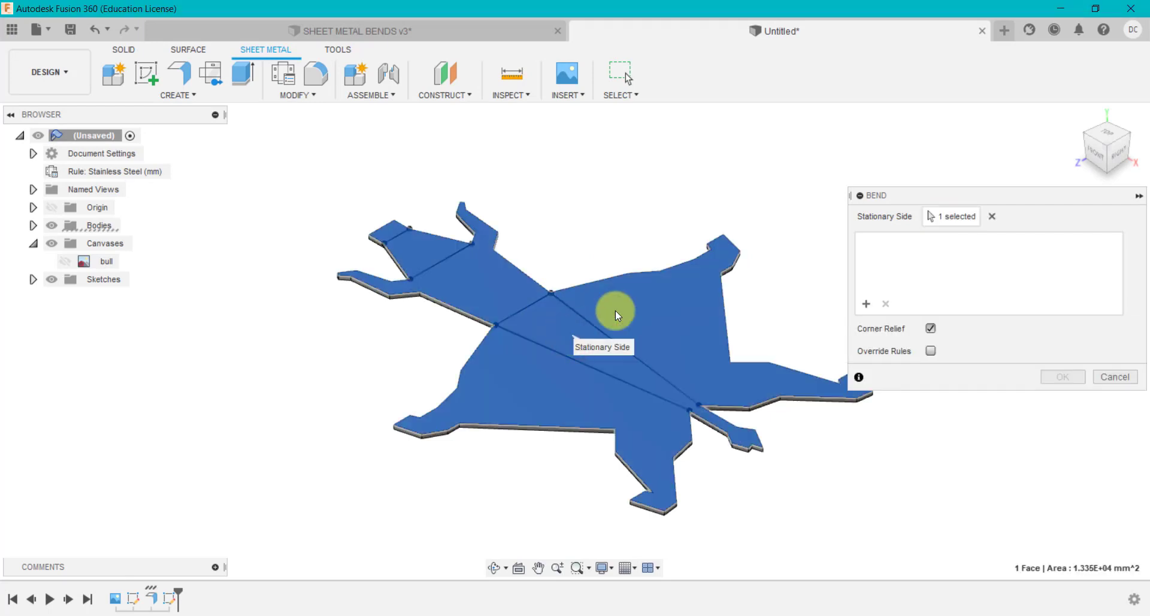
left_click(657, 373)
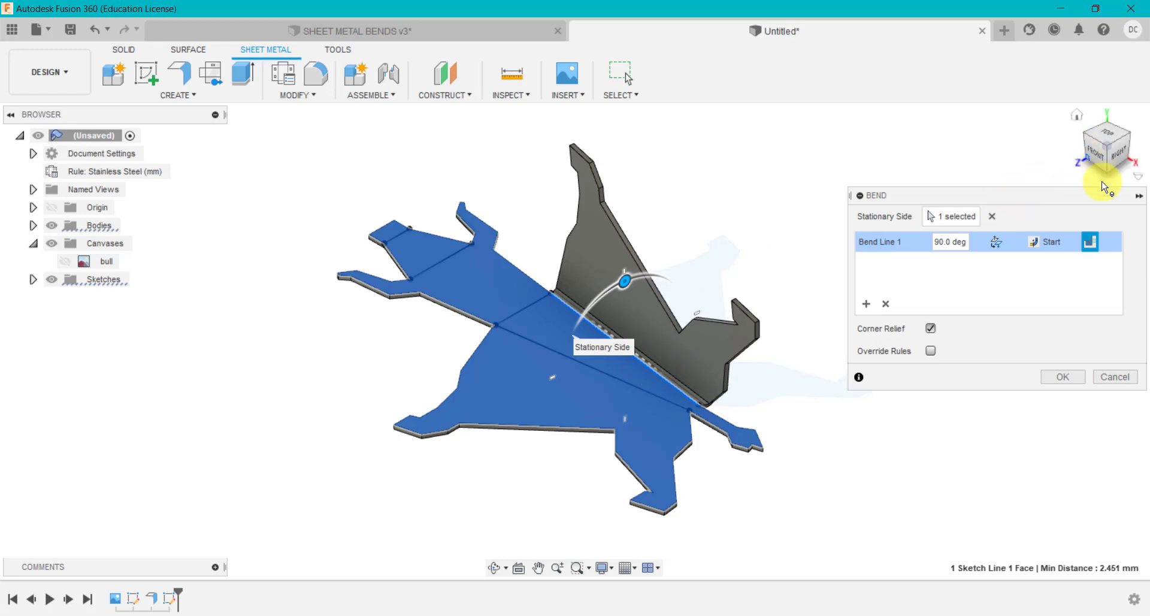
left_click(995, 242)
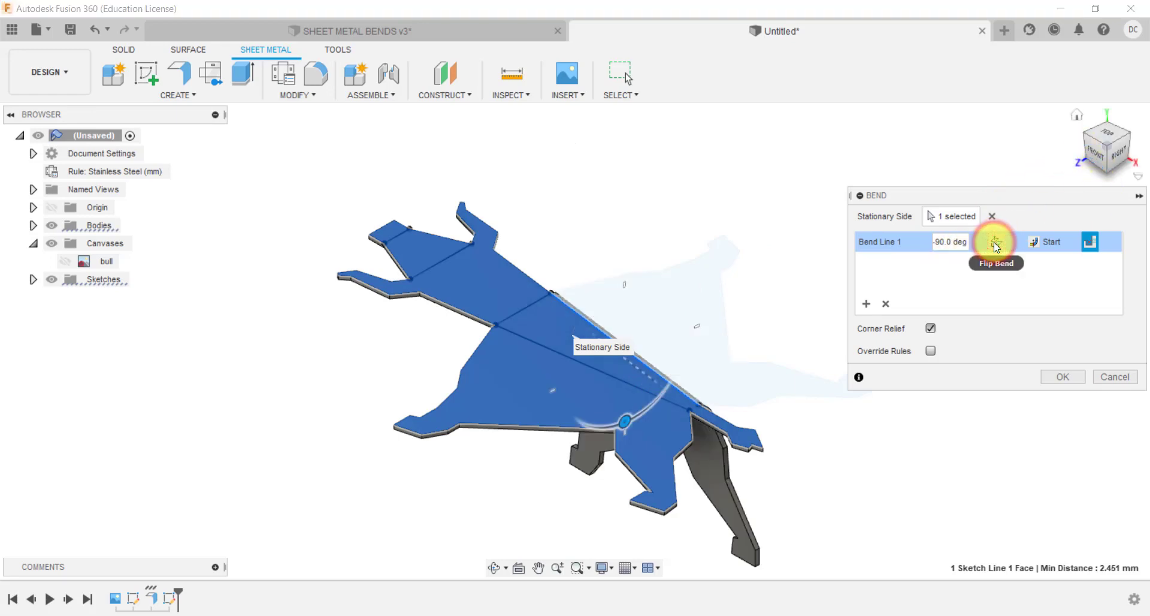
left_click(1115, 154)
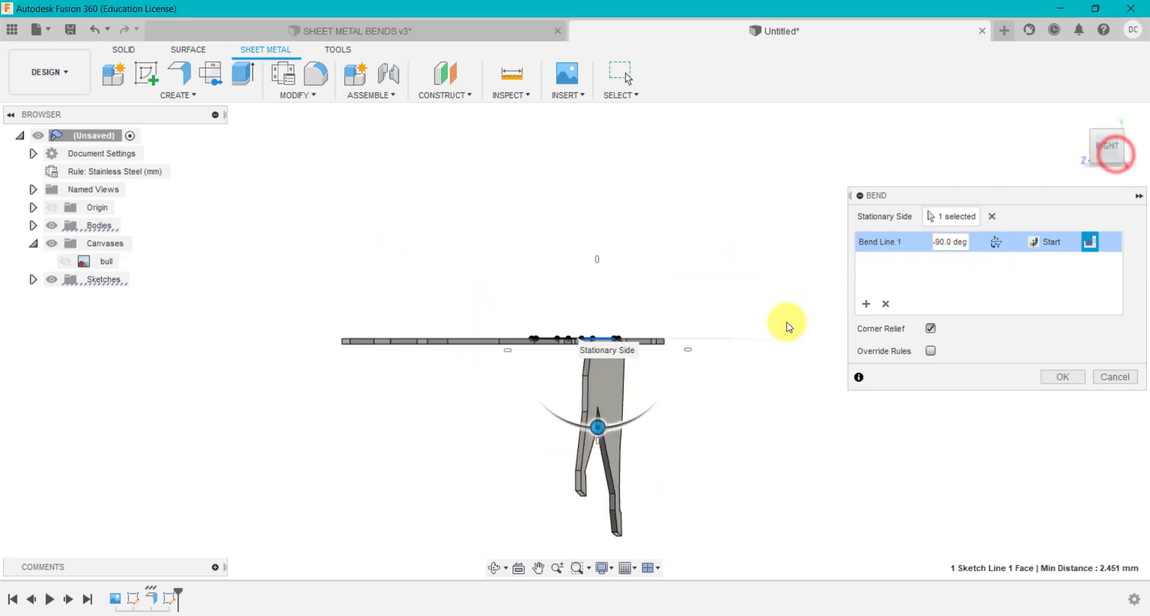
left_click_drag(596, 425, 630, 419)
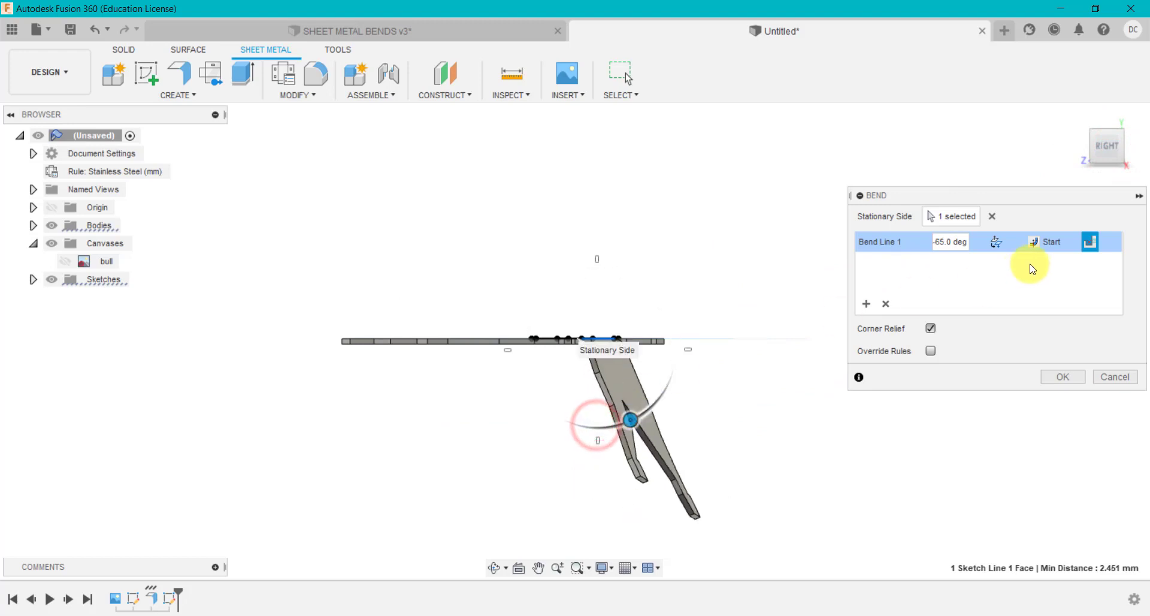
Step: Set the bend angle to -70 deg, keep it starting at the fold line, and enable Override Rules
left_click(949, 242)
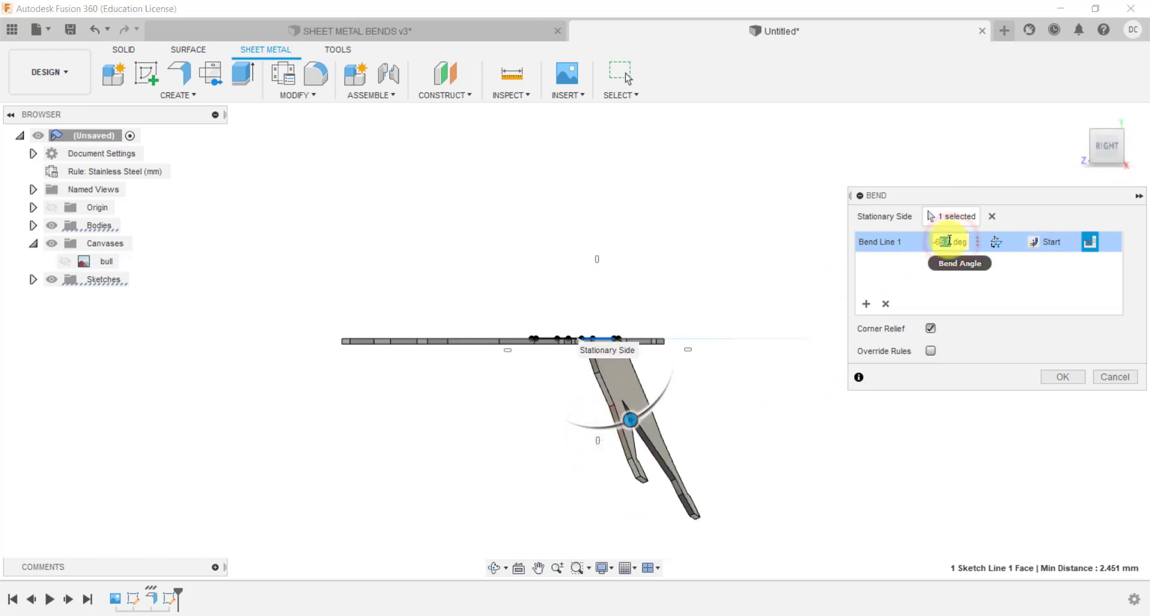
type("-67")
key("BackSpace")
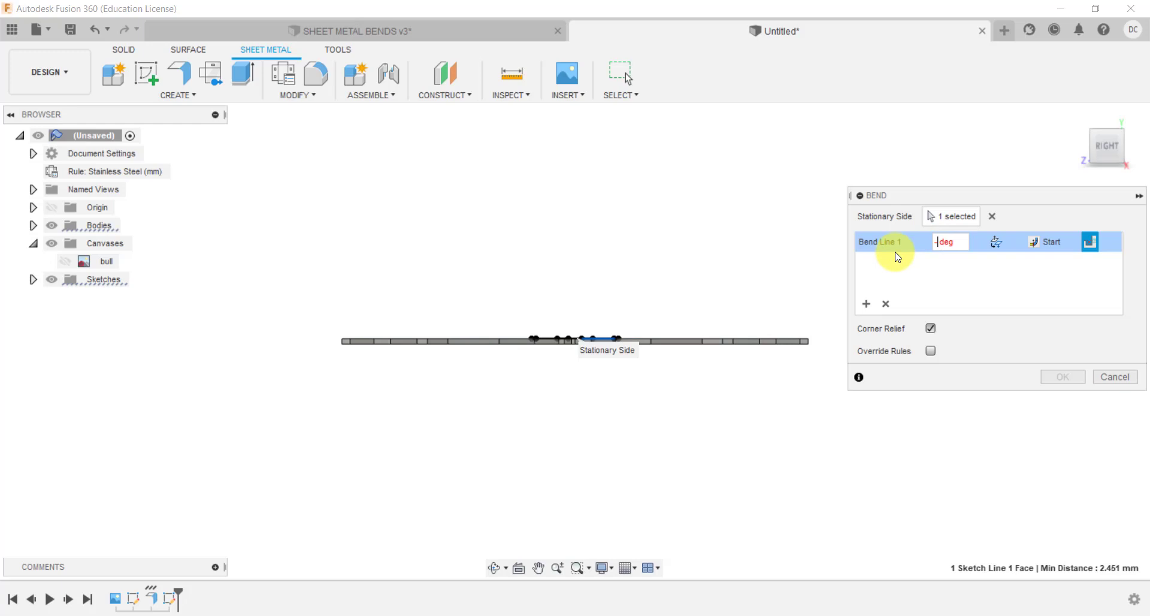
type("70")
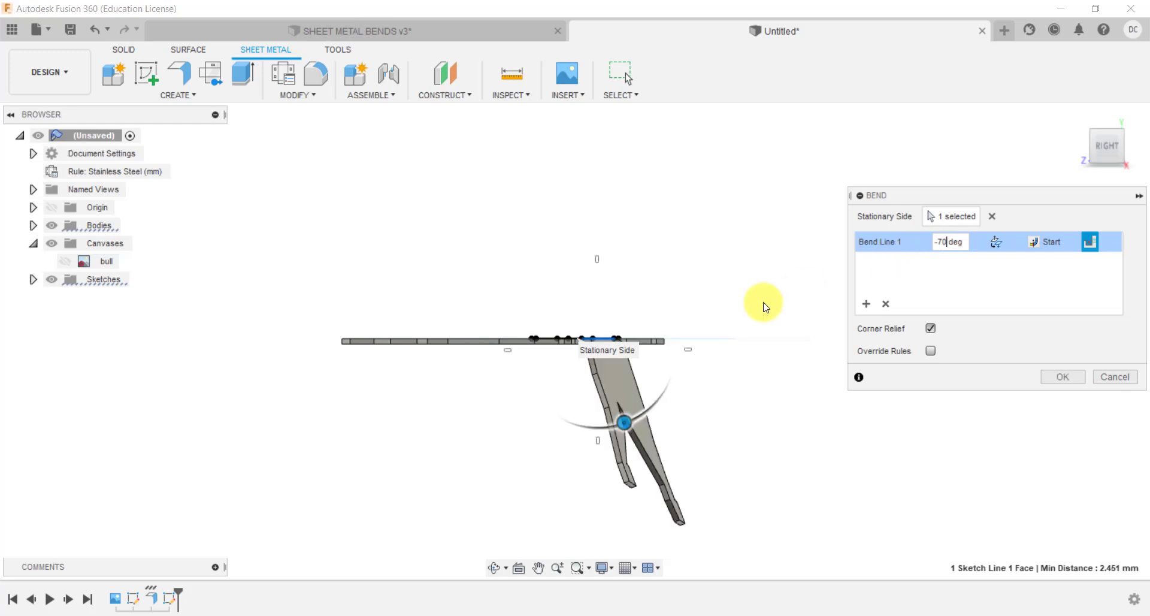
mouse_move(623, 259)
middle_mouse_down("shift")
mouse_move(639, 256)
mouse_move(639, 270)
middle_mouse_up("shift")
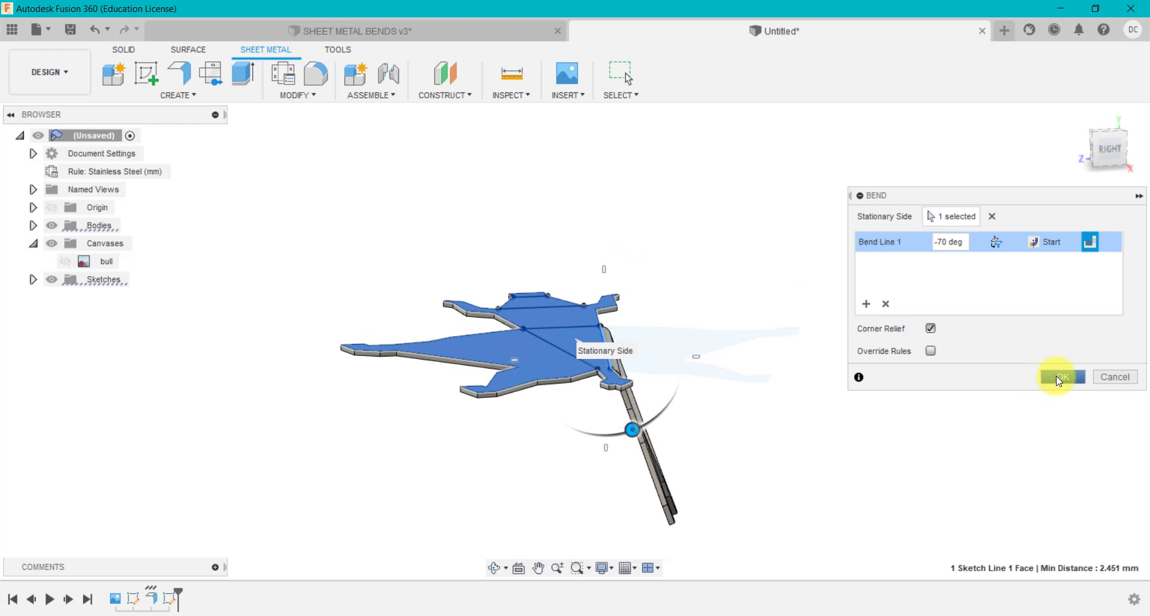
left_click(1066, 244)
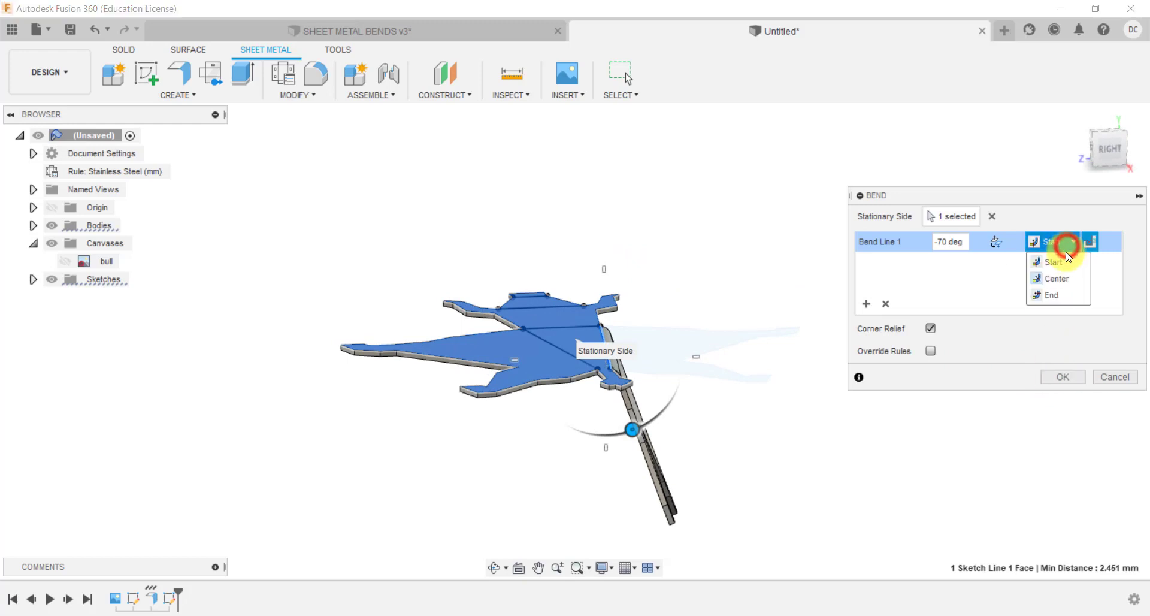
left_click(1061, 278)
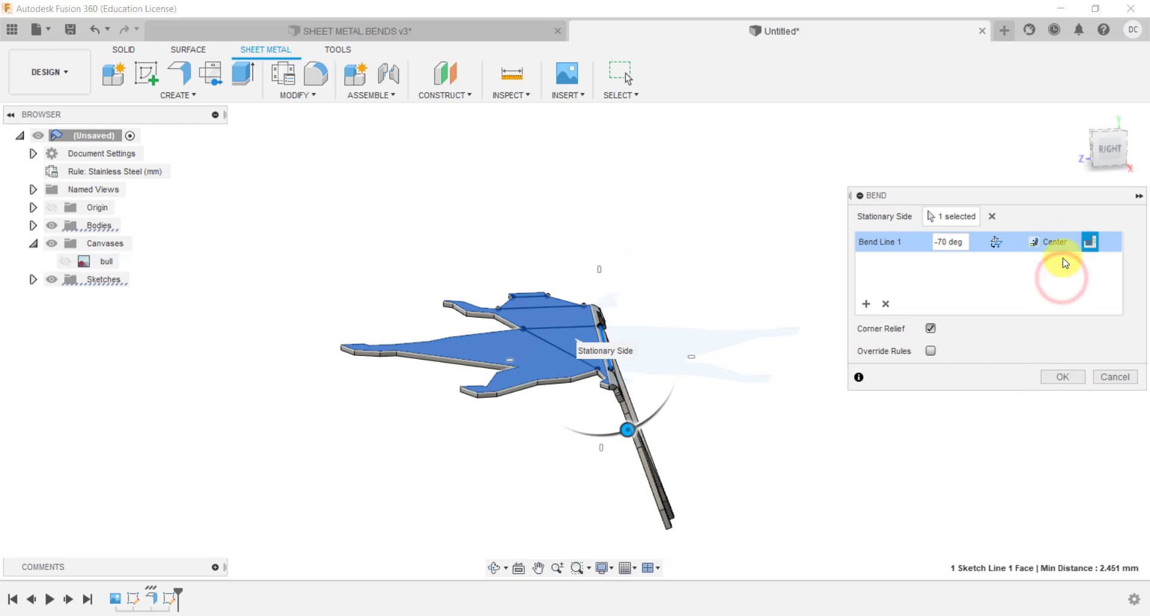
left_click(1055, 295)
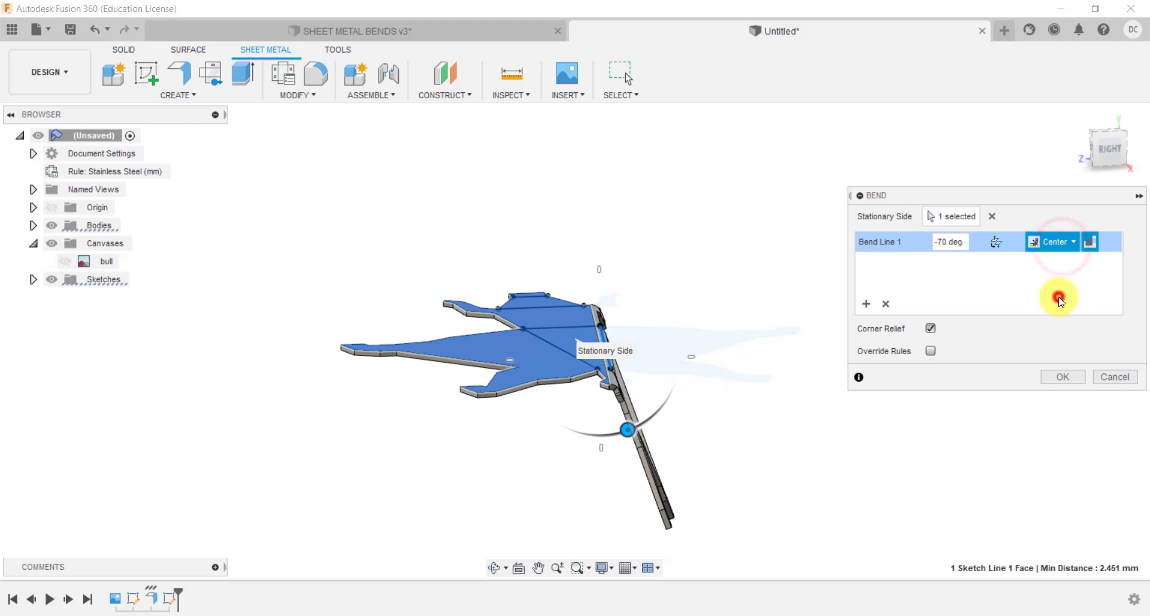
left_click(1054, 246)
left_click(1053, 260)
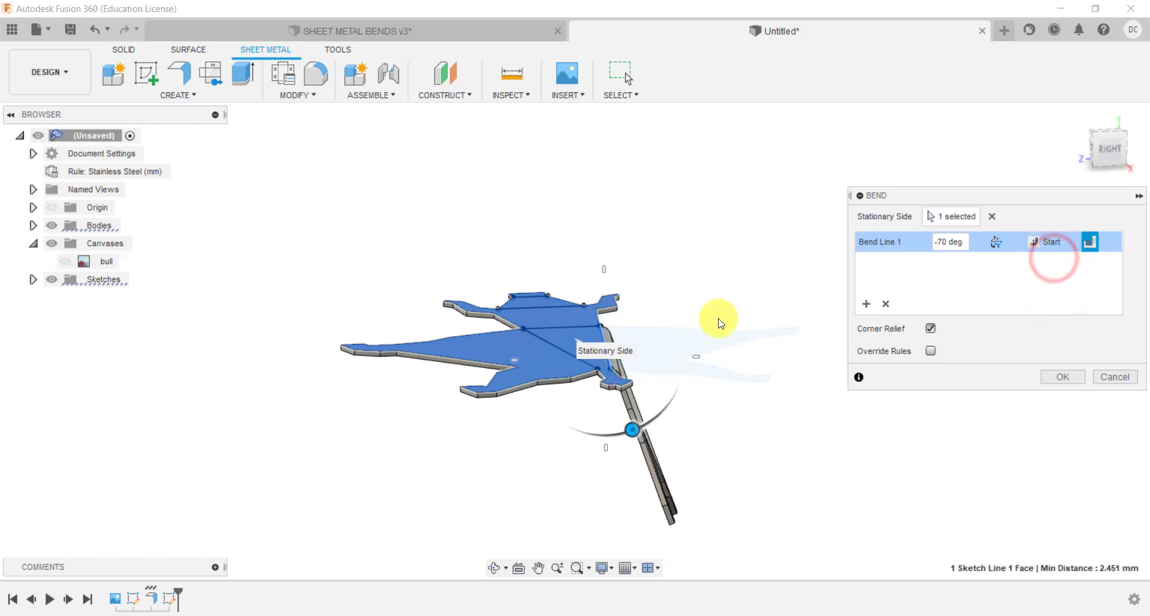
middle_click_drag(660, 308, 649, 327, "shift")
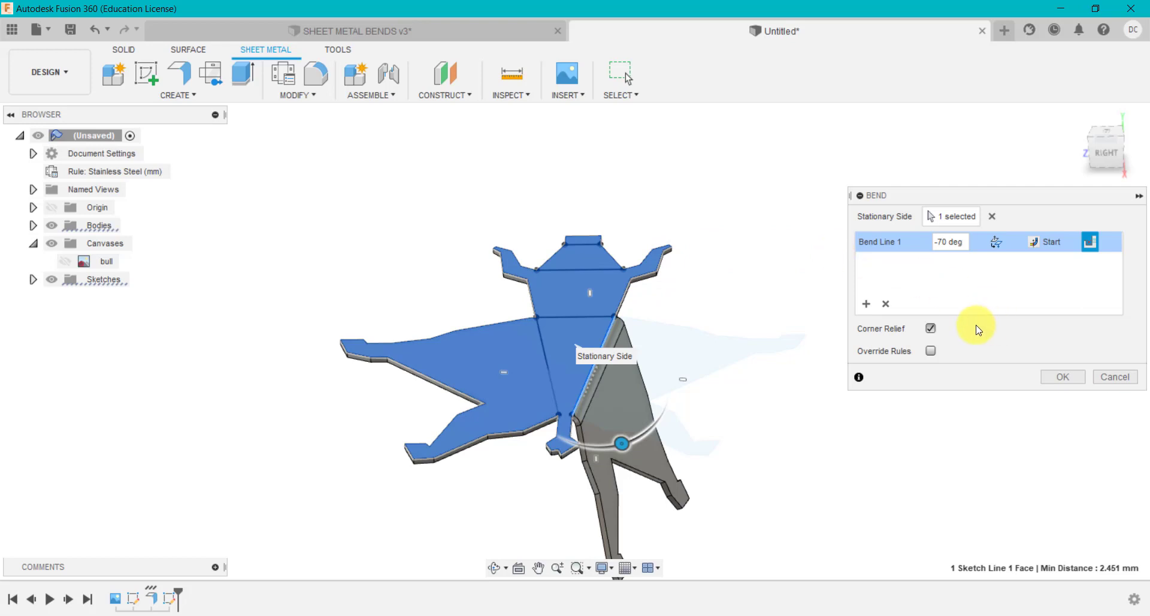
left_click(930, 352)
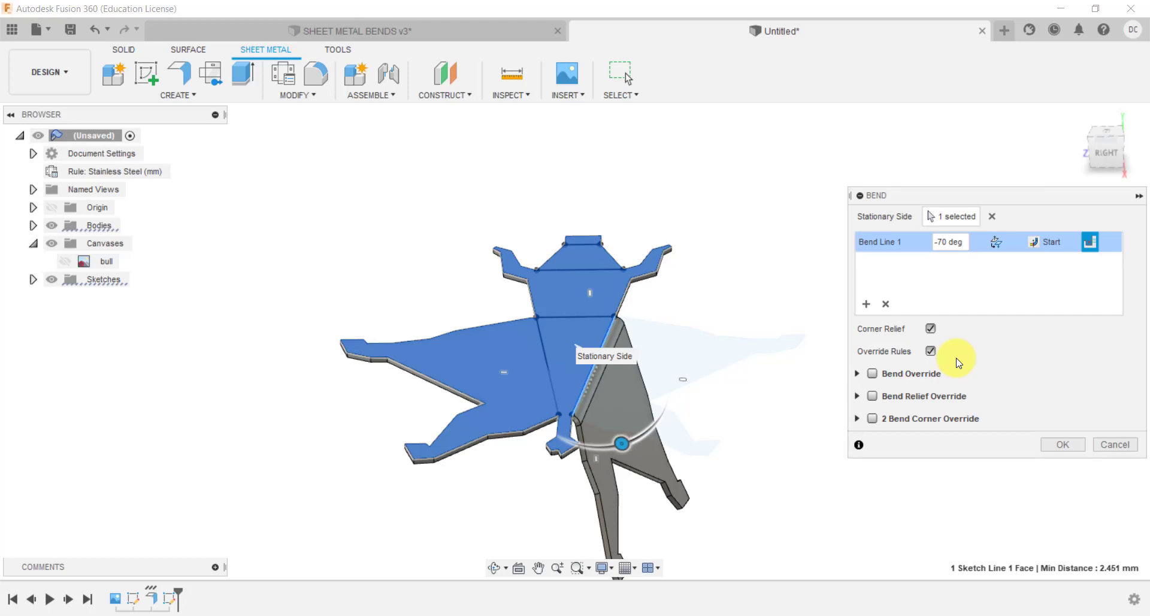
scroll(599, 391, "up", 3)
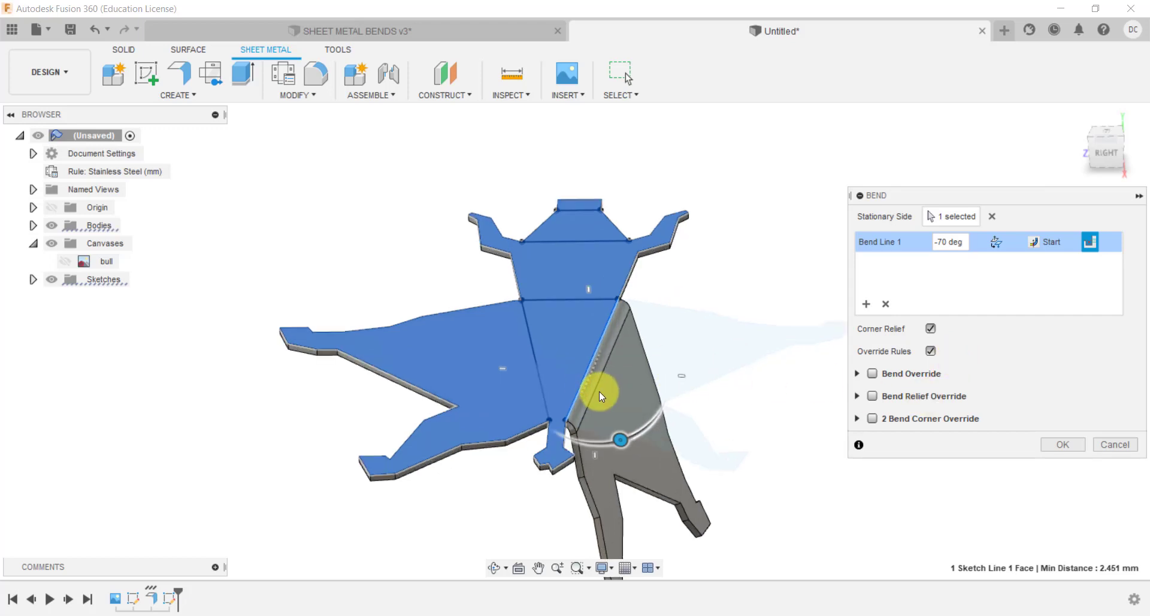
Step: Apply the first -70° bend and set up a flipped bend along the lower fold line
left_click(1058, 444)
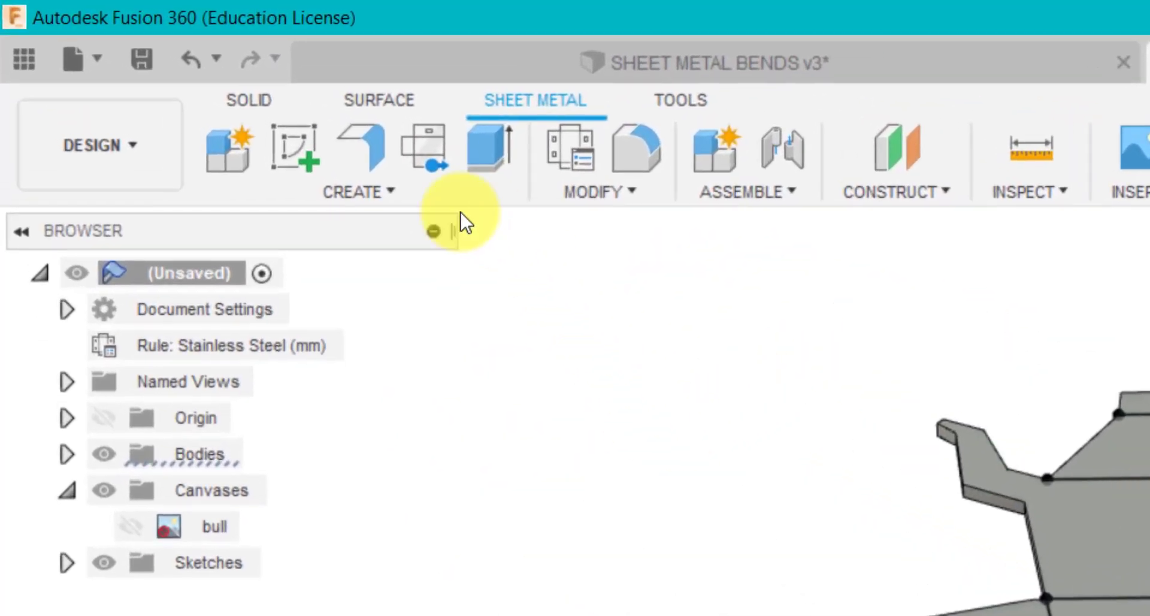
left_click(386, 192)
left_click(356, 329)
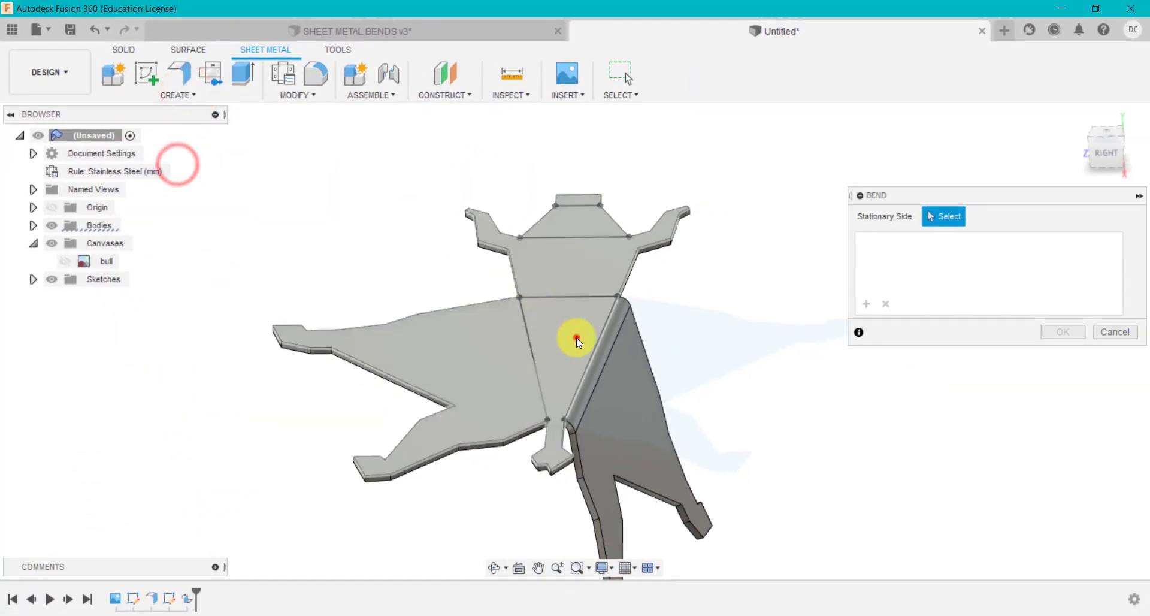
left_click(576, 337)
left_click(529, 334)
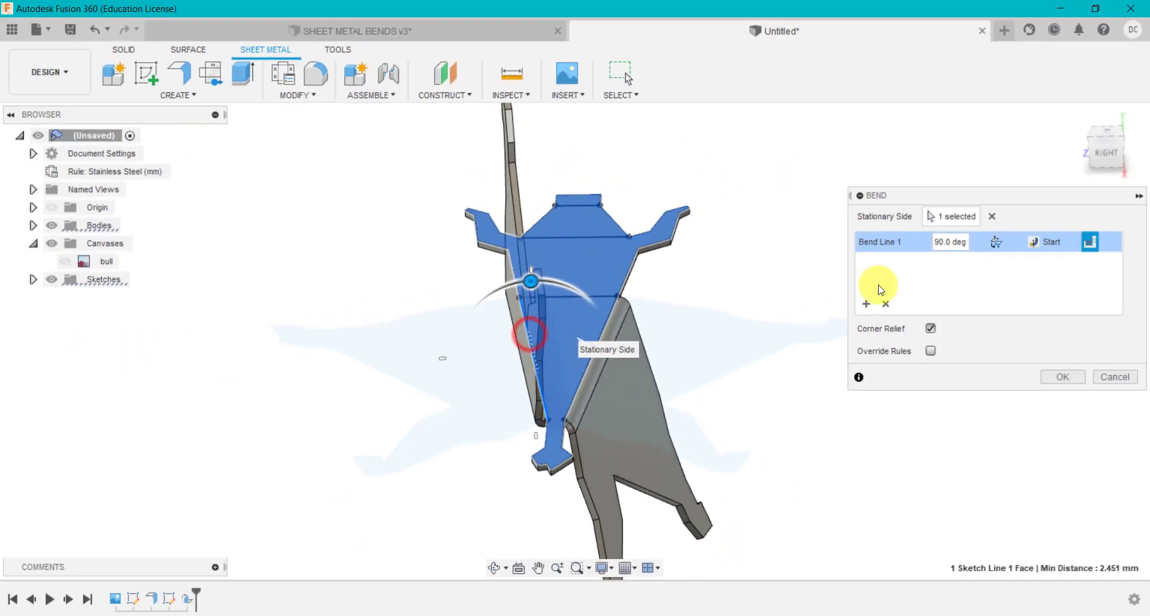
left_click(997, 243)
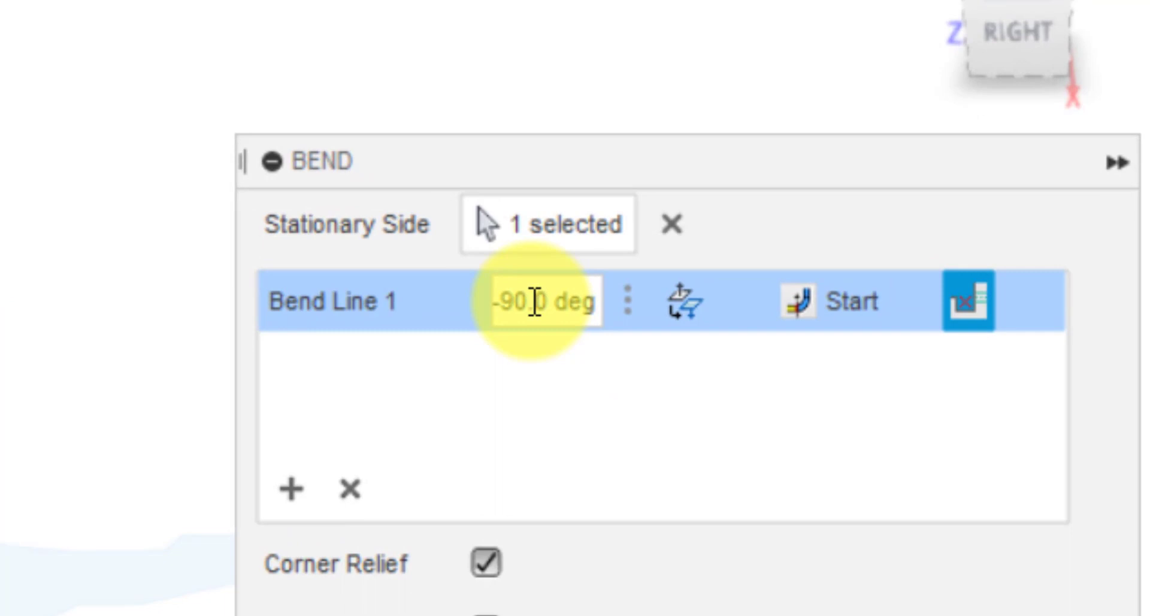
Step: Set the second bend angle to 70 deg, apply it, and return to the home view
left_click_drag(531, 301, 511, 303)
type("7")
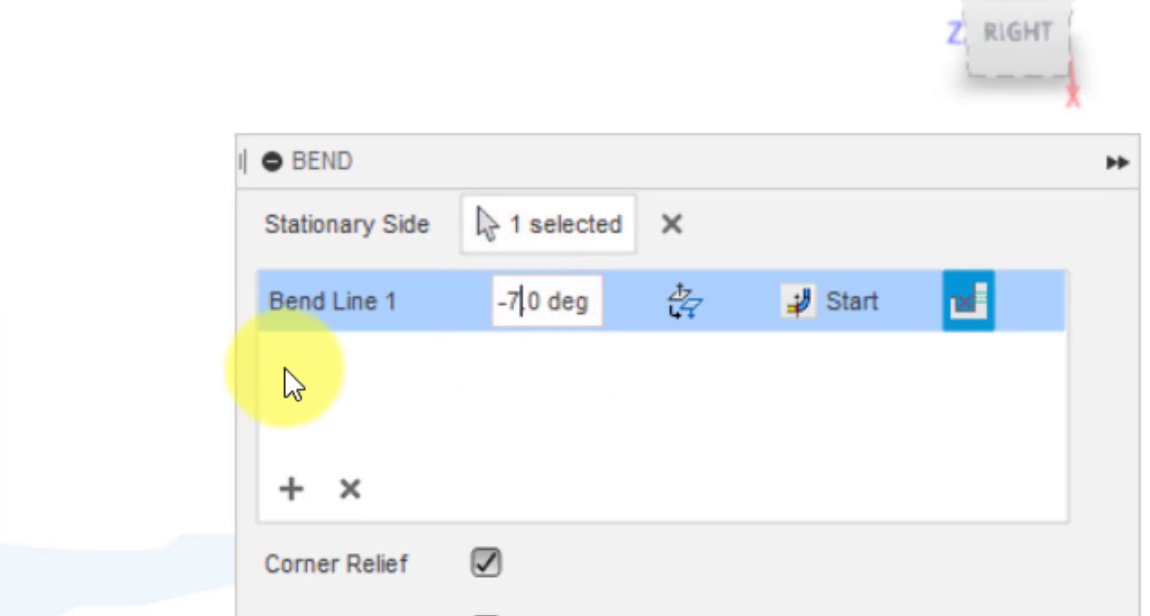
type("0")
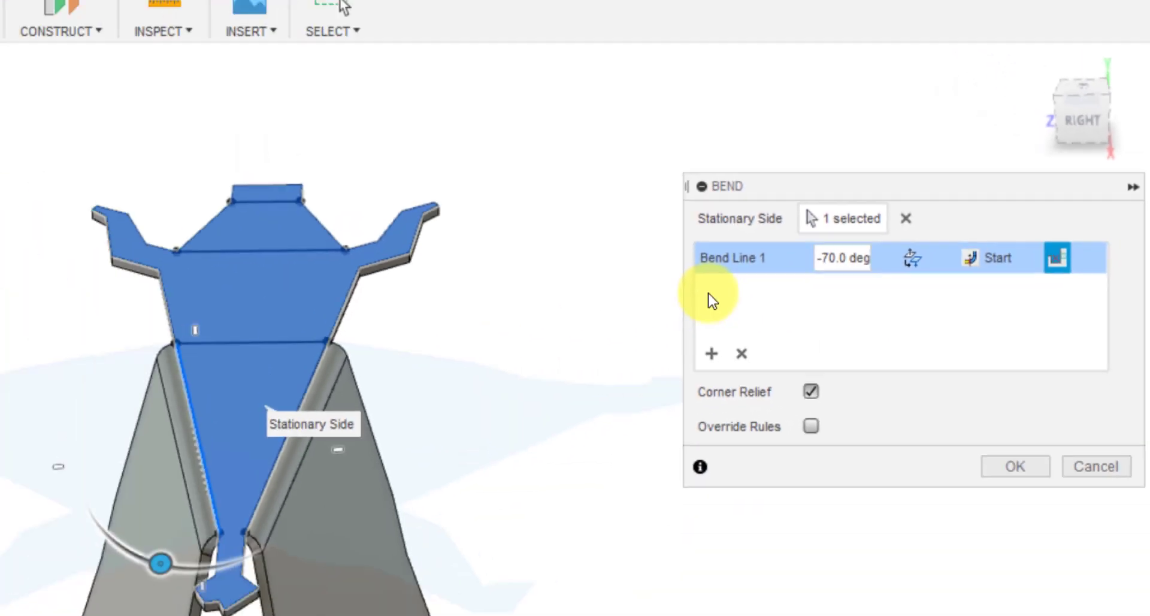
left_click(1015, 466)
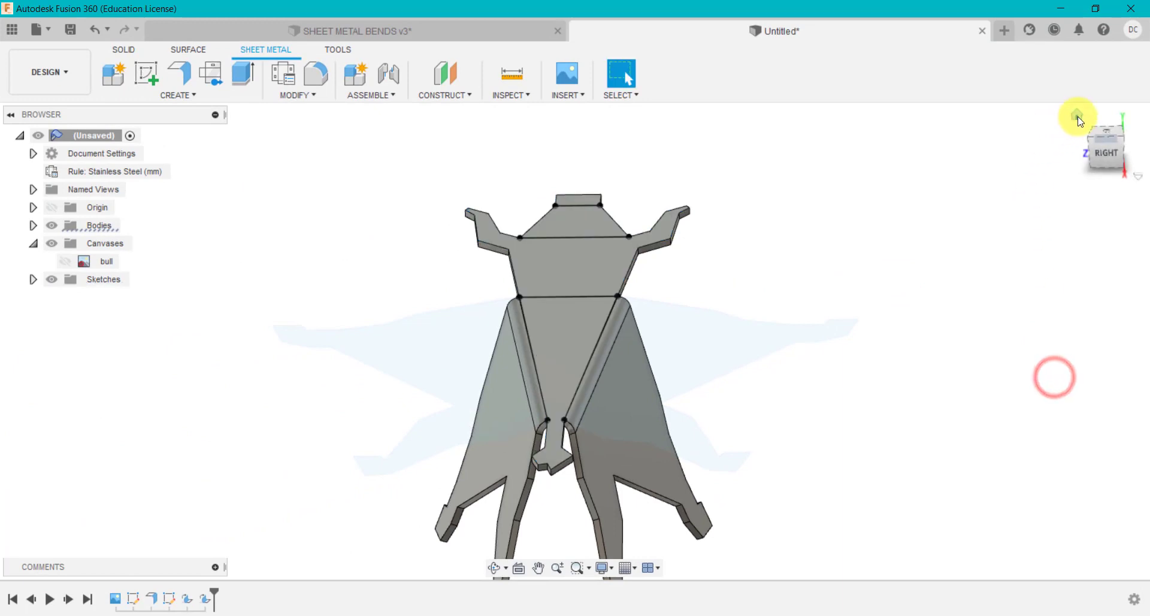
left_click(1077, 117)
Step: Hide the bull's sketches, then step through the SHEET METAL BENDS v3 reference's bend history
left_click(52, 279)
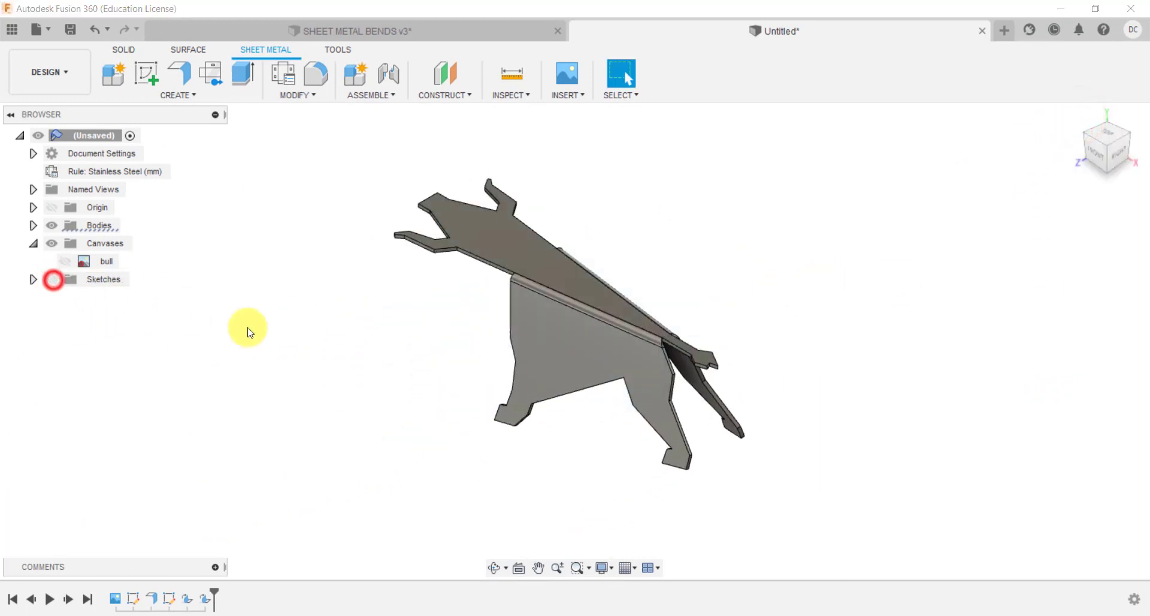
middle_click_drag(267, 337, 318, 345, "shift")
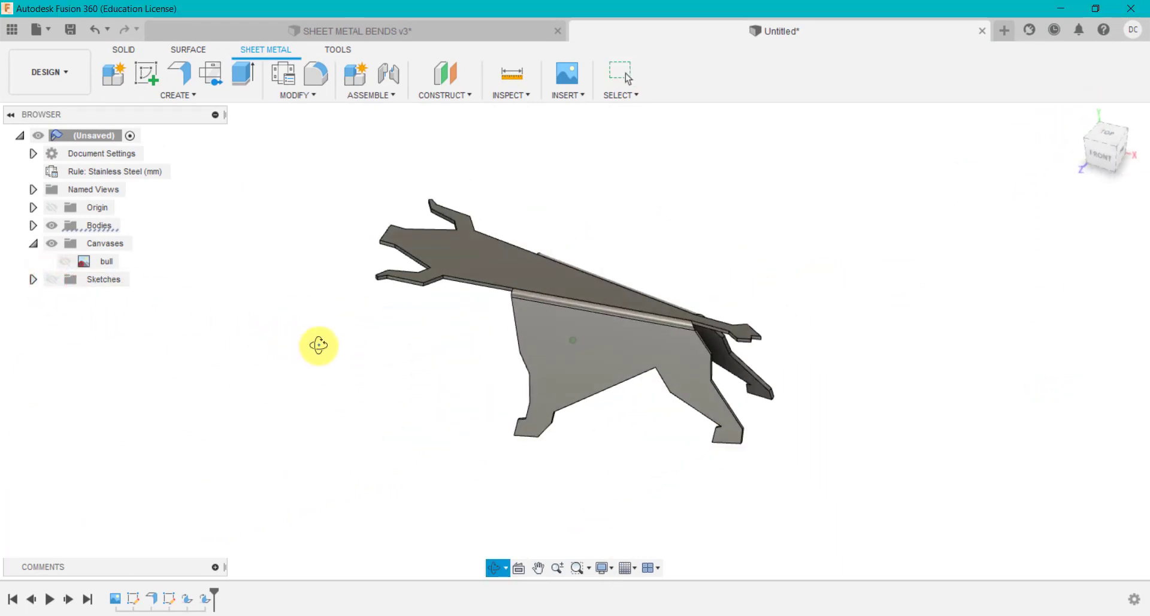
left_click(371, 31)
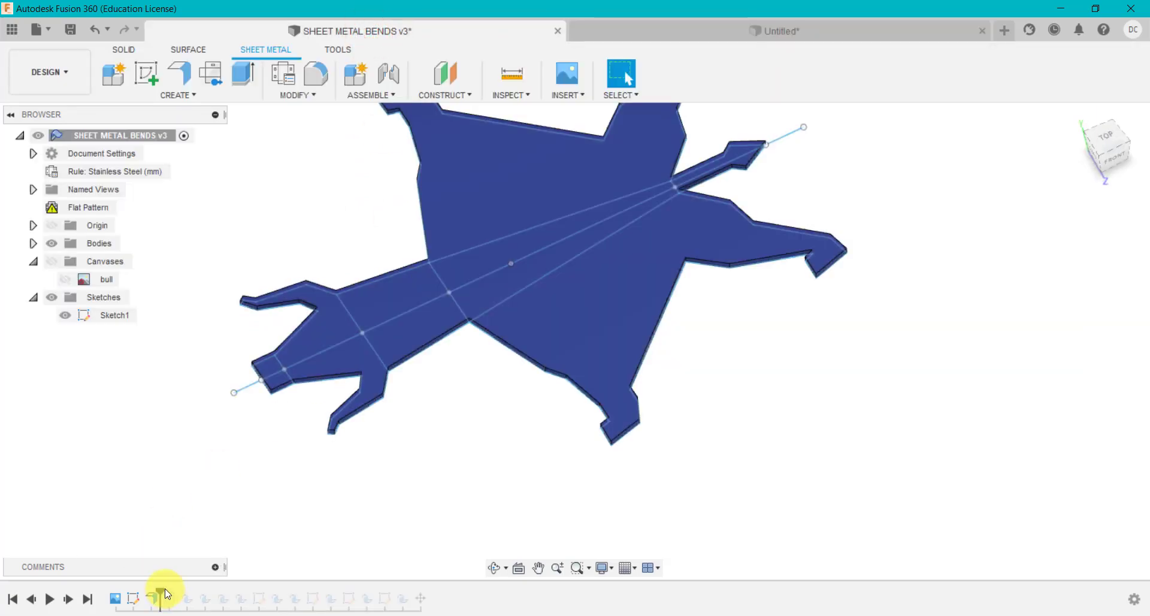
left_click_drag(165, 590, 210, 591)
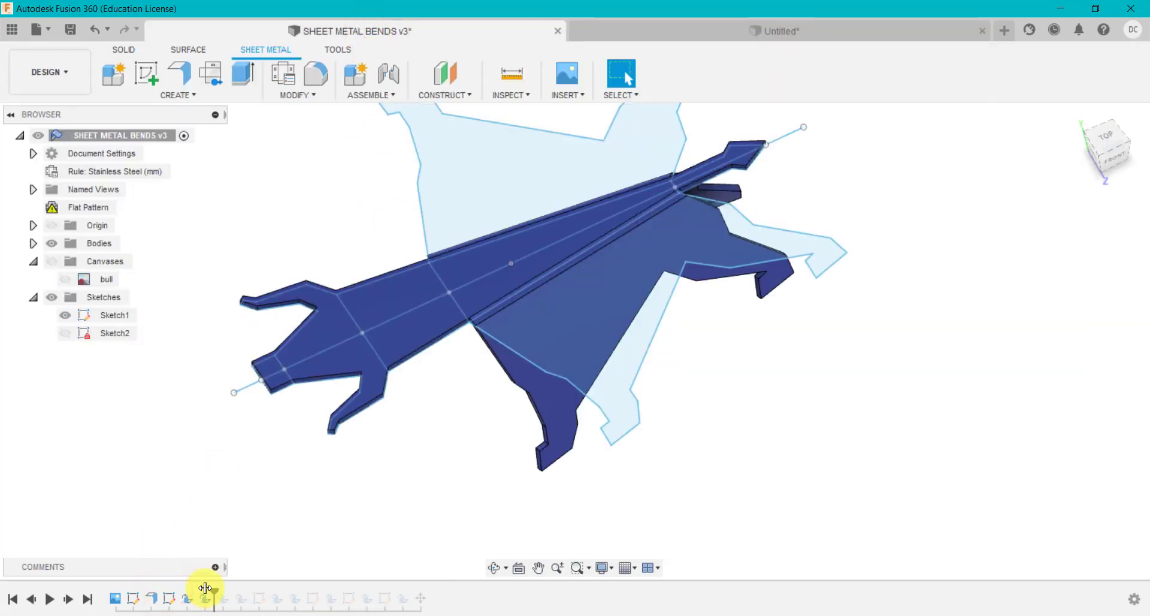
left_click(64, 315)
mouse_move(368, 436)
middle_mouse_down("shift")
mouse_move(264, 449)
mouse_move(282, 417)
middle_mouse_up("shift")
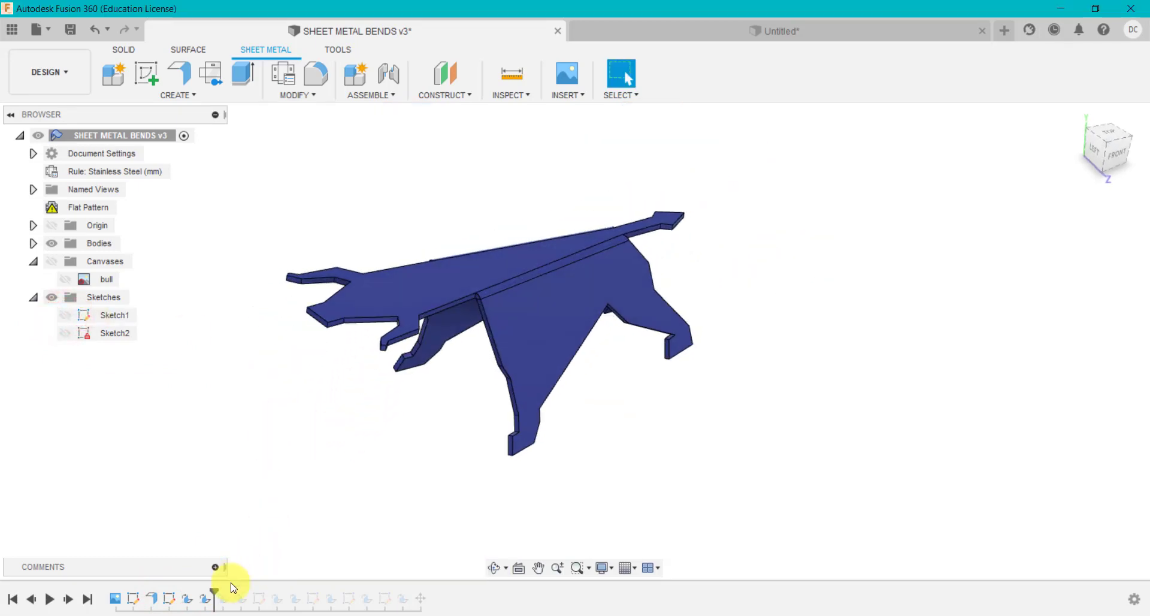
Step: Roll the reference history to the front-leg bends and inspect Bend3's settings without changes
left_click_drag(217, 588, 233, 586)
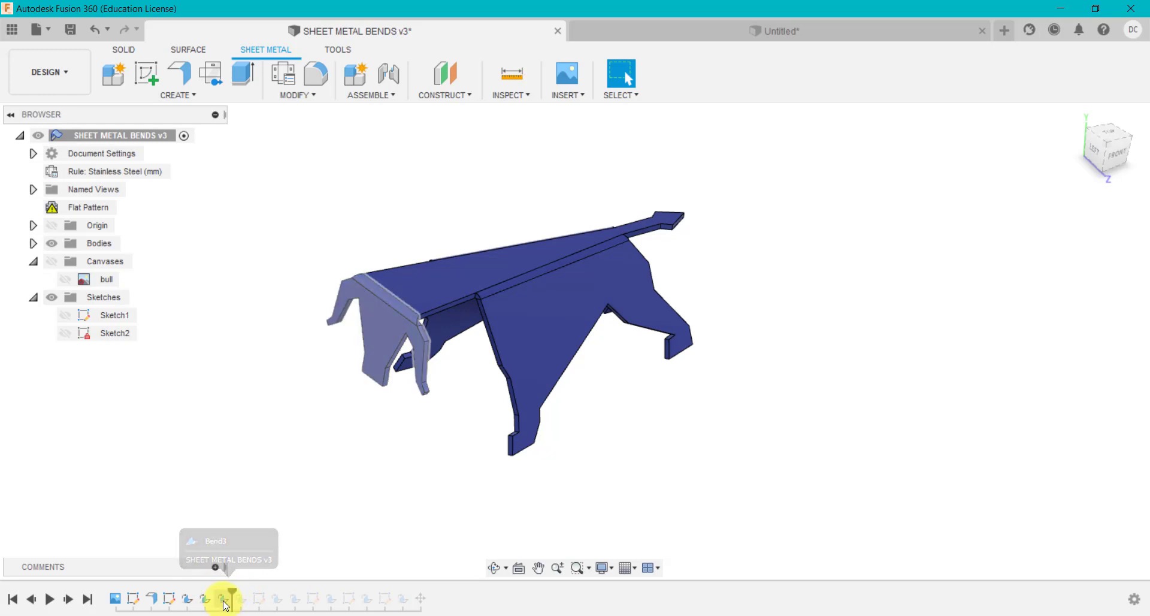
right_click(225, 600)
left_click(269, 467)
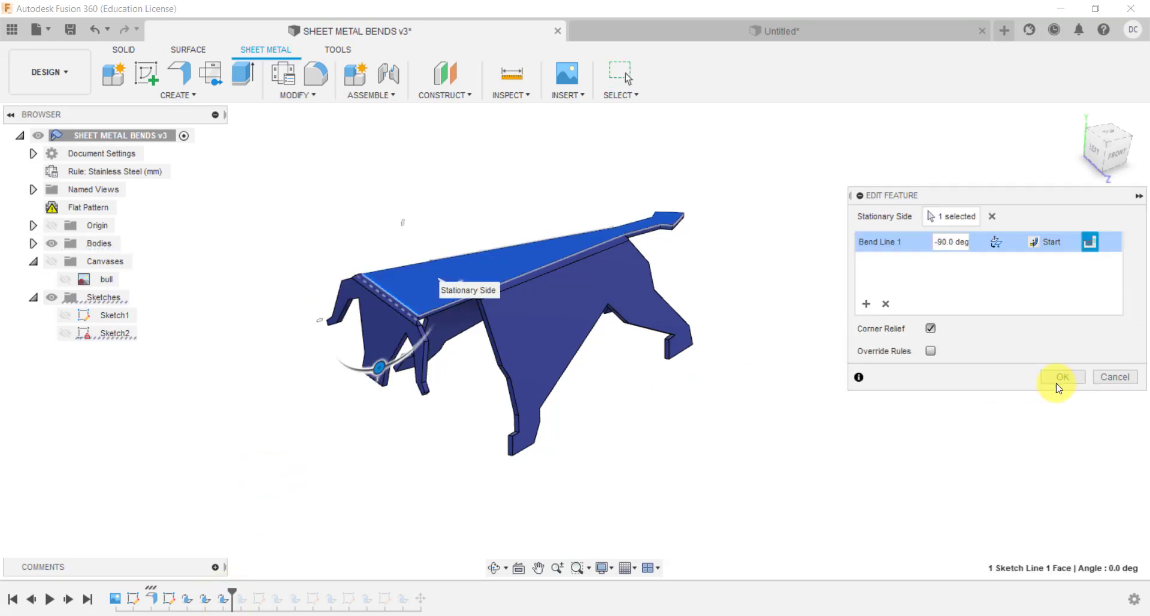
left_click(1107, 377)
Step: Back in the bull document, show the sketches with Sketch1 hidden and Sketch2 visible
left_click(713, 30)
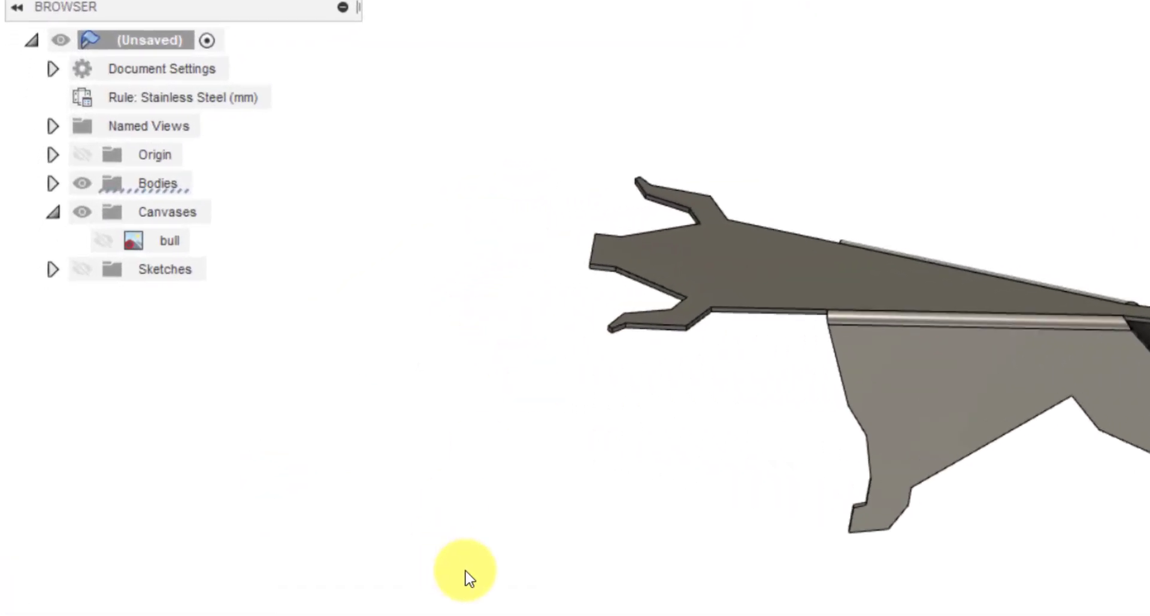
left_click(82, 269)
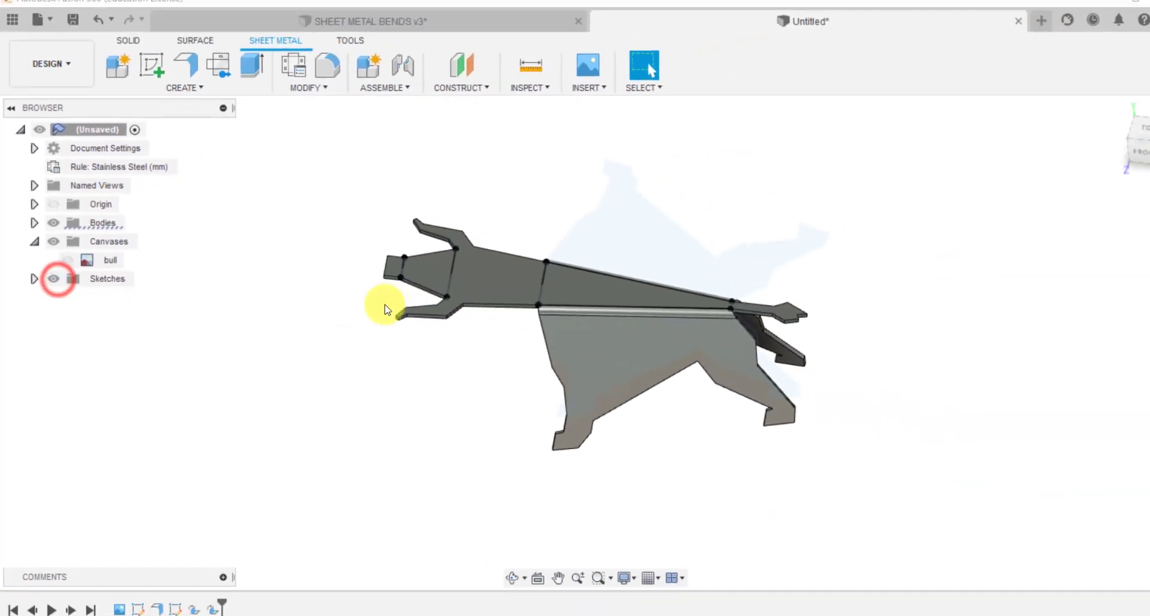
left_click(214, 346)
left_click(33, 279)
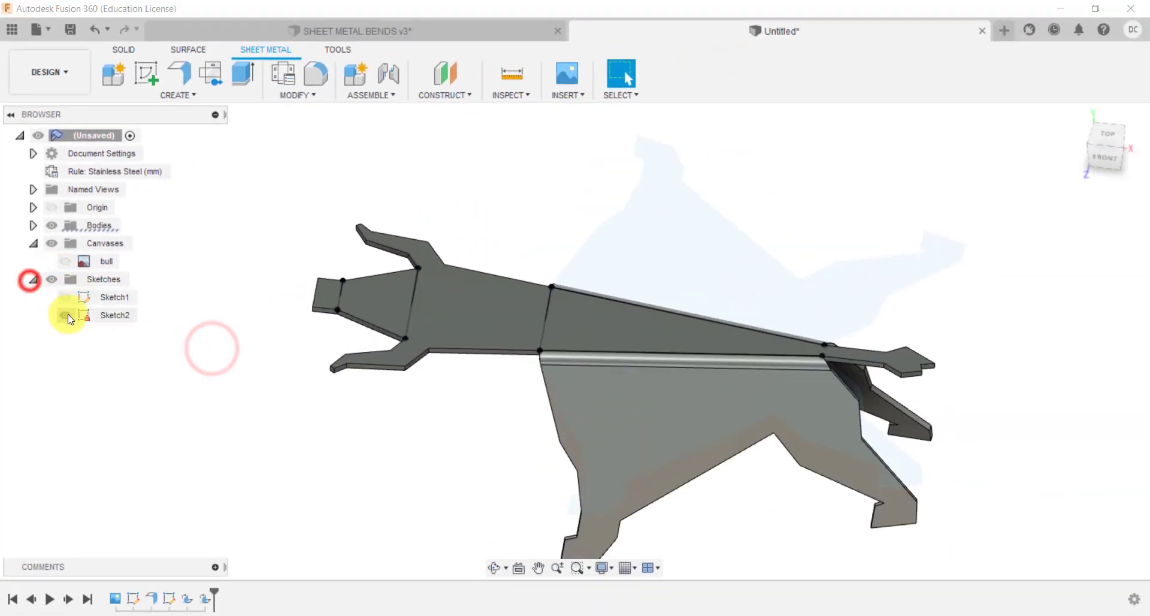
left_click(68, 318)
left_click(184, 358)
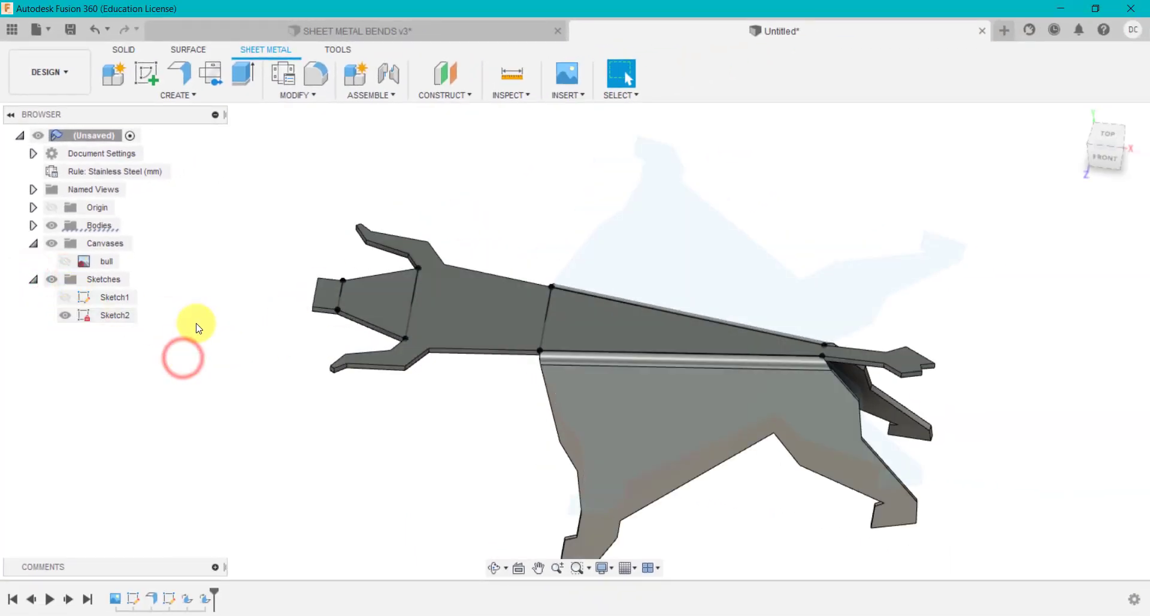
Step: Start a bend, compare against the reference design's folded bull, and return to the bull
left_click(158, 96)
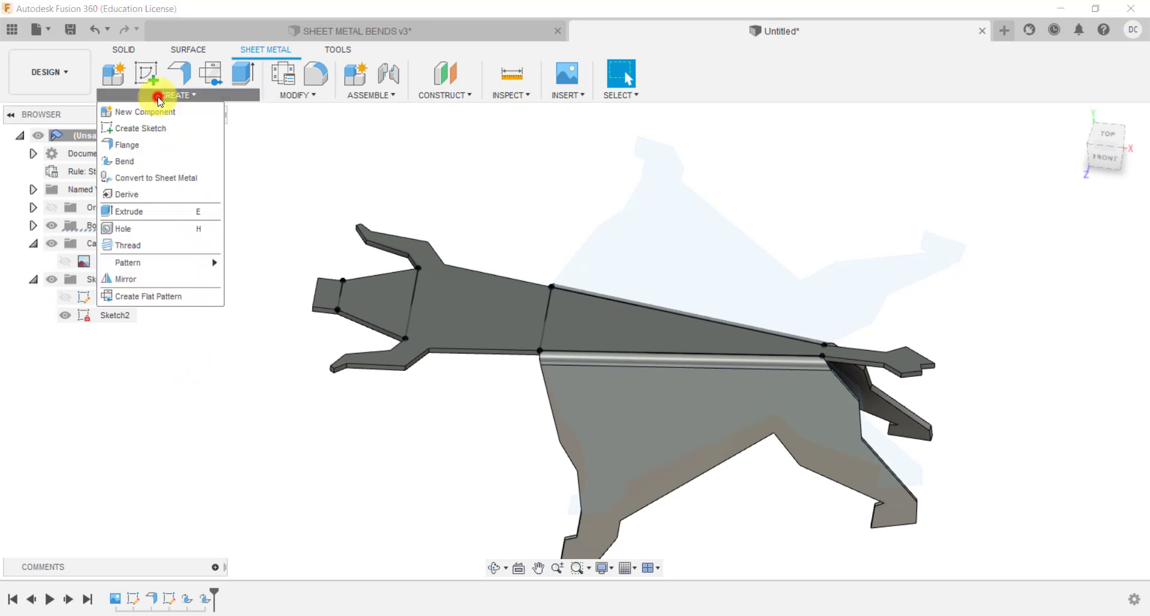
left_click(157, 161)
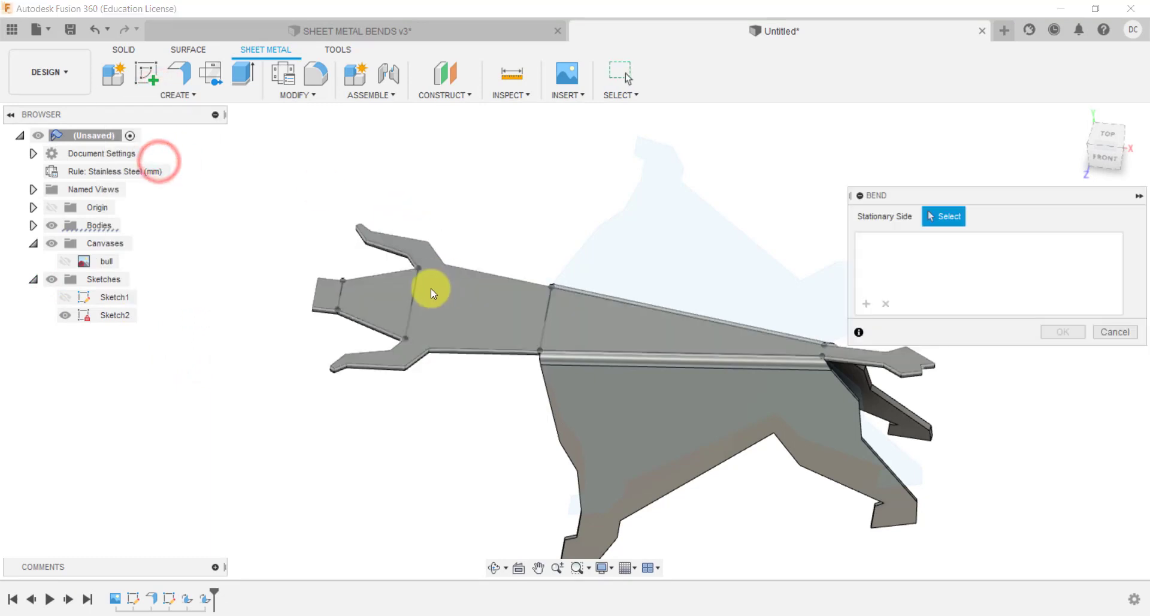
left_click(397, 31)
left_click(583, 32)
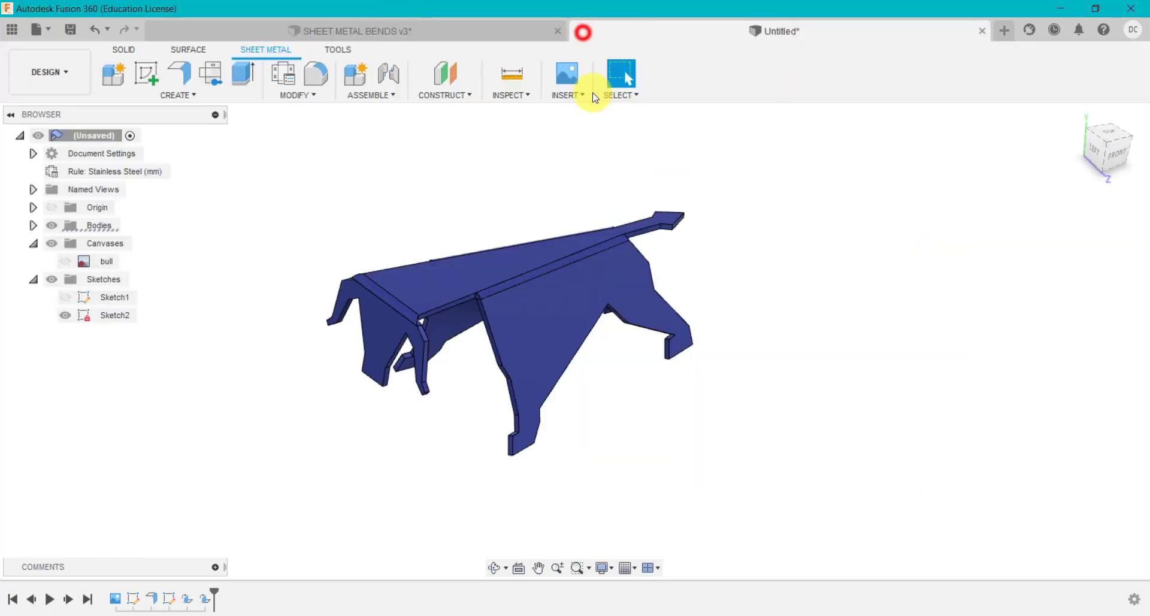
left_click(446, 304)
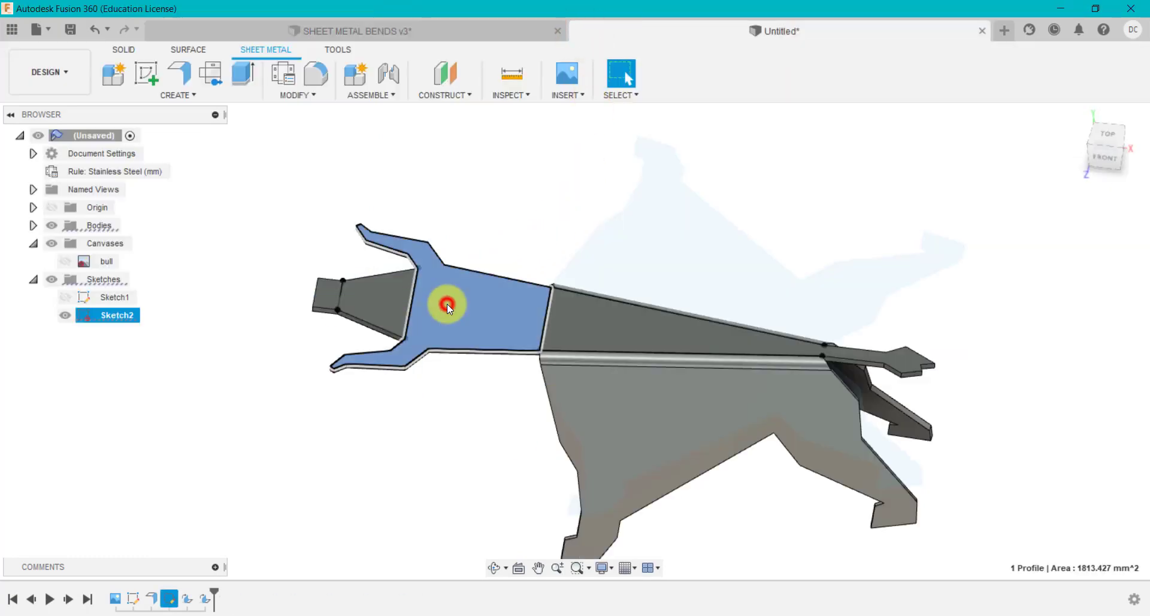
left_click(313, 211)
Step: Set up a -90° Bend along the neck line with the body face stationary, flipped downward
left_click(193, 94)
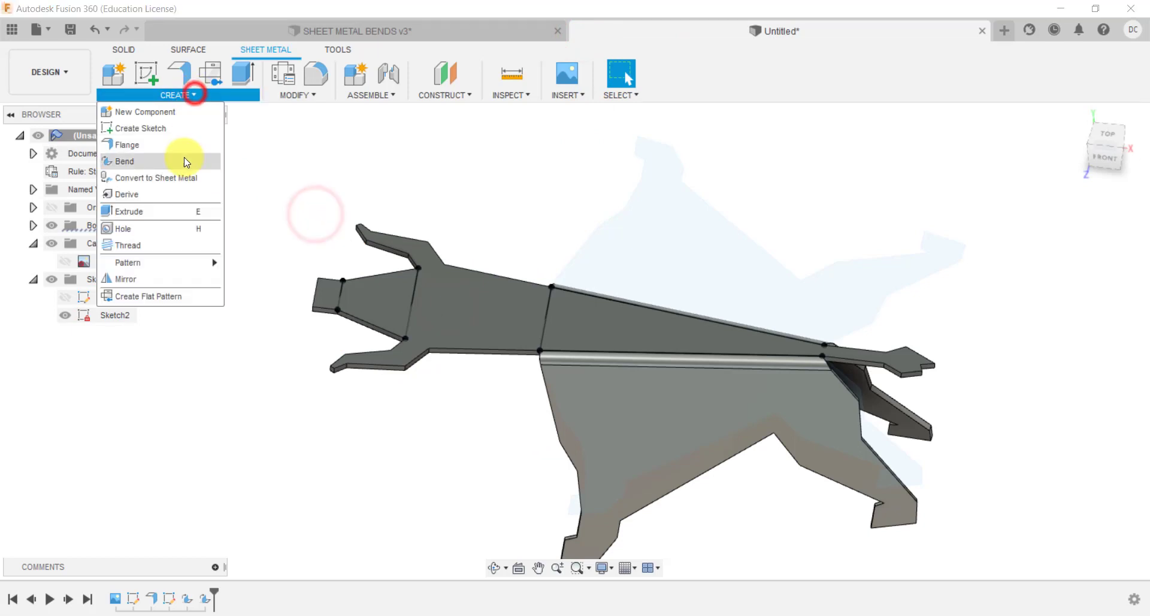
left_click(184, 159)
left_click(458, 292)
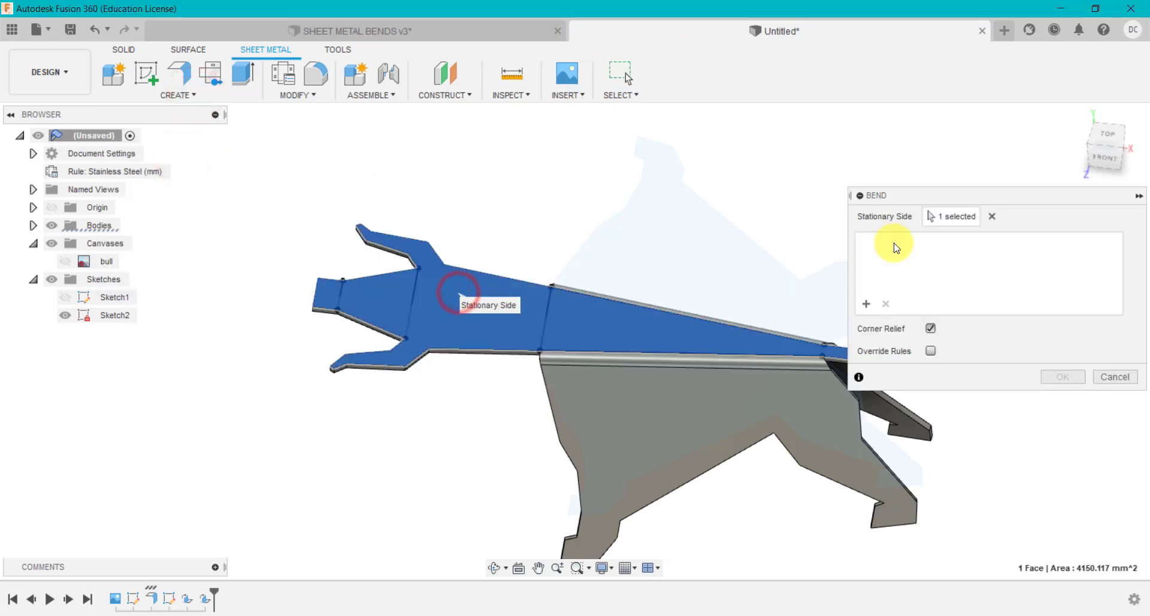
left_click(415, 304)
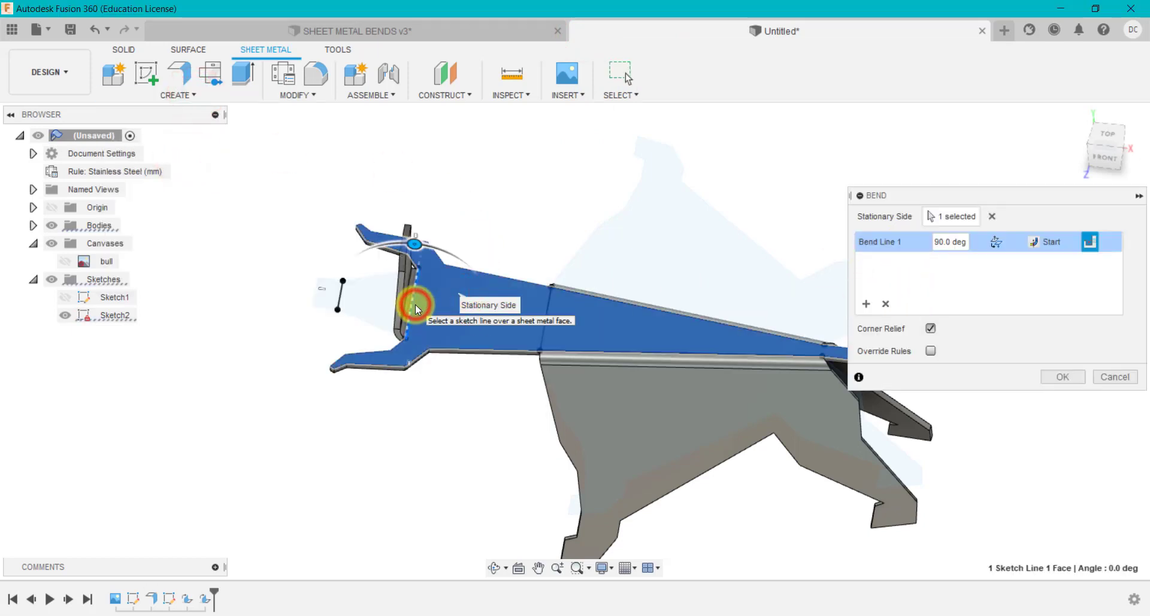
left_click(997, 244)
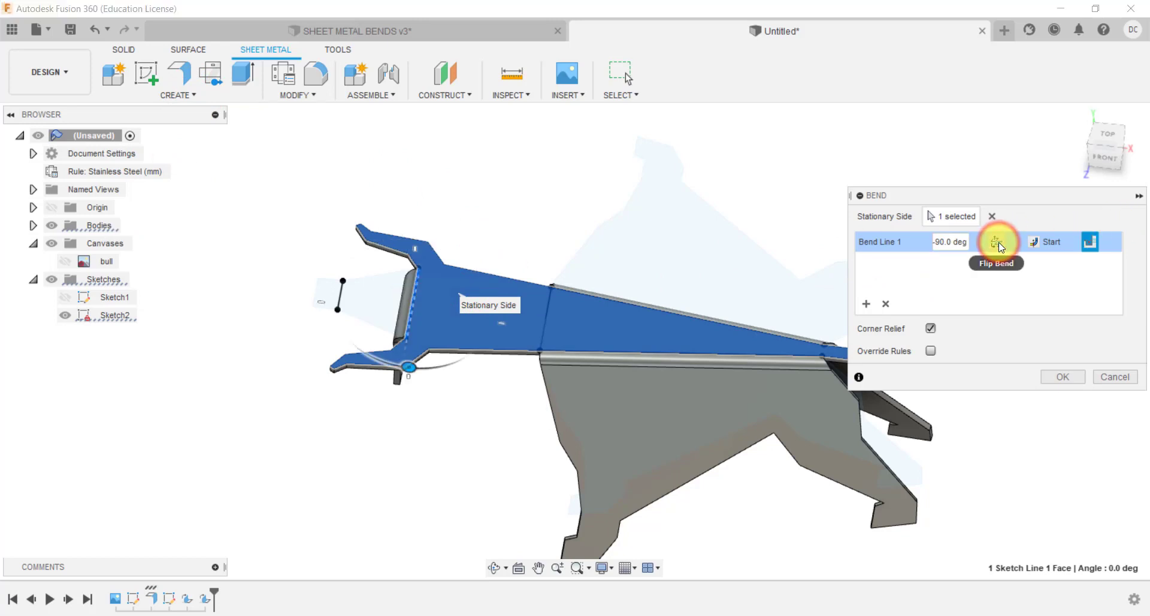
mouse_move(545, 226)
middle_mouse_down("shift")
mouse_move(559, 217)
mouse_move(557, 232)
middle_mouse_up("shift")
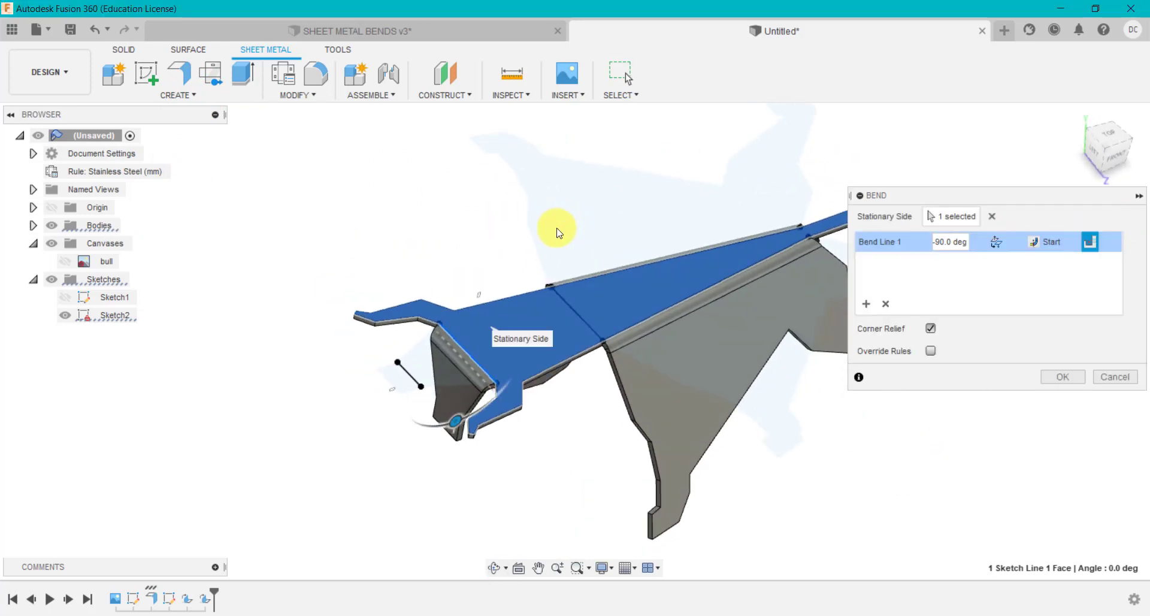
scroll(461, 449, "up", 2)
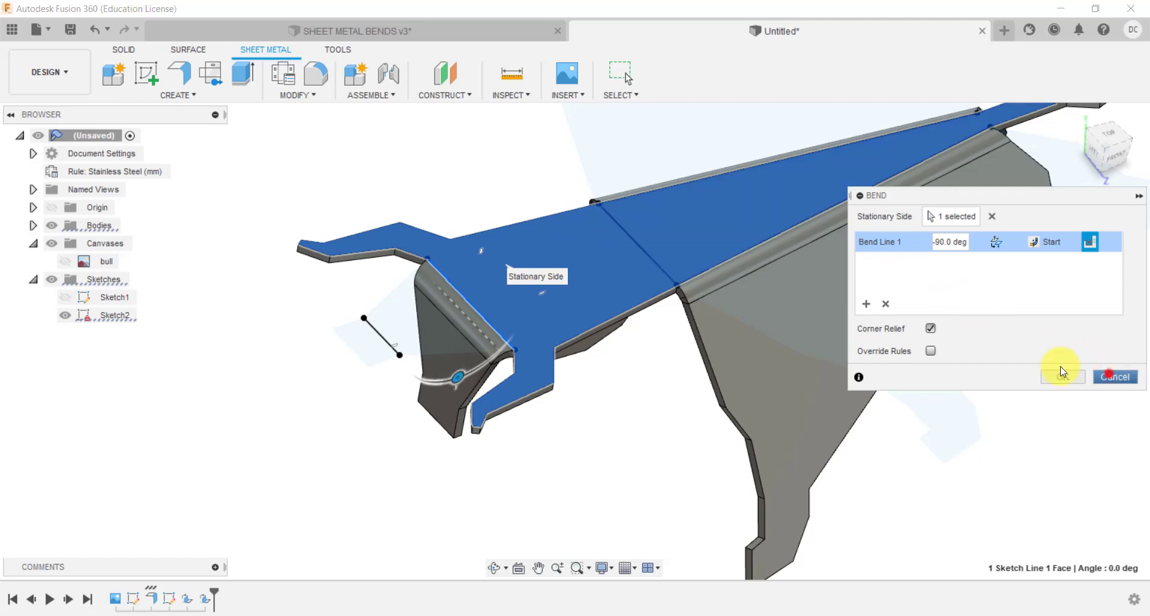
Step: Discard the head preview and apply a flipped downward bend along the snout line
left_click(1109, 376)
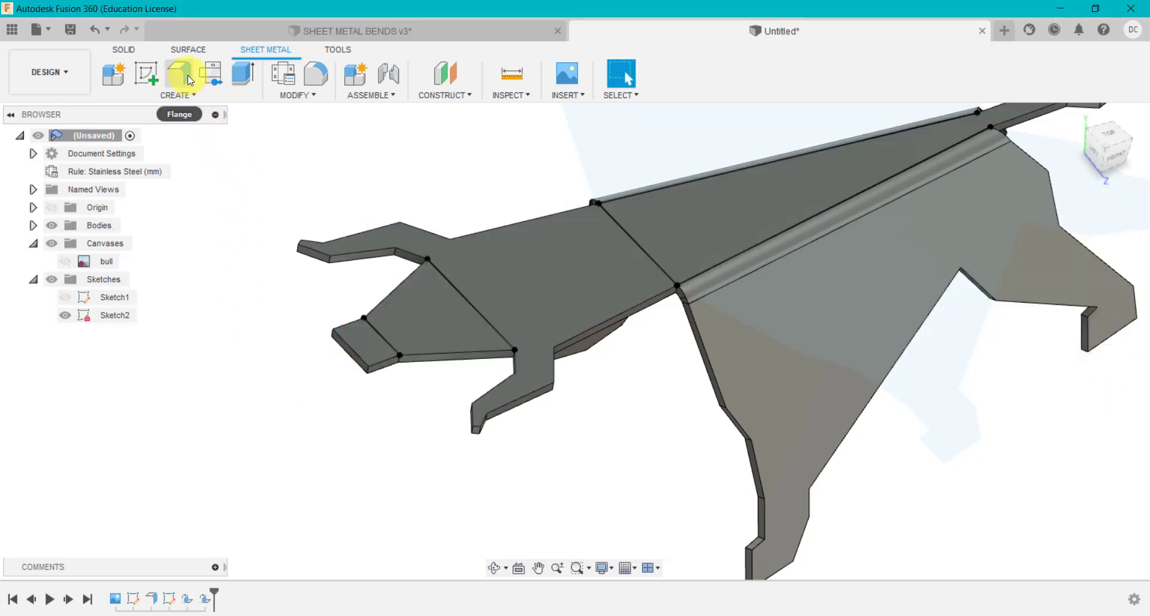
left_click(186, 94)
left_click(158, 156)
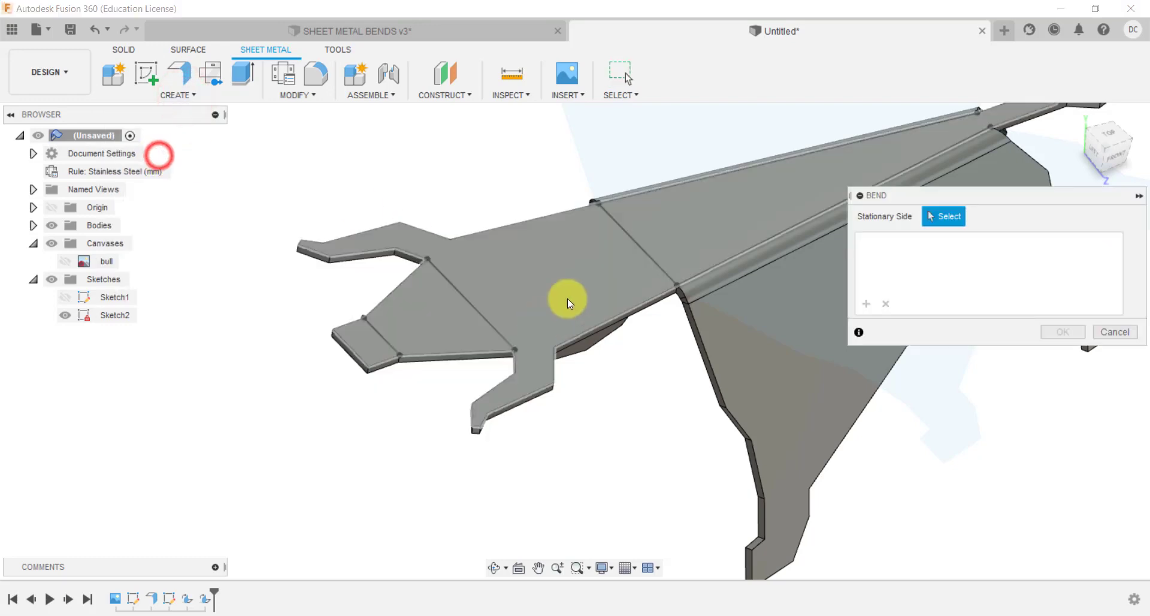
left_click(390, 333)
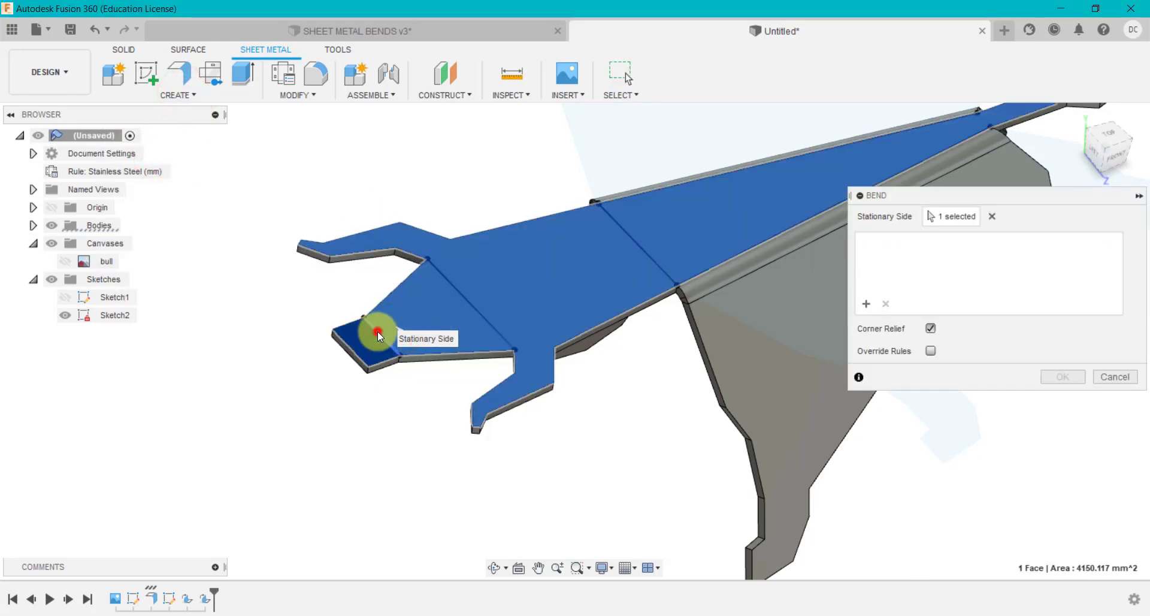
left_click(377, 332)
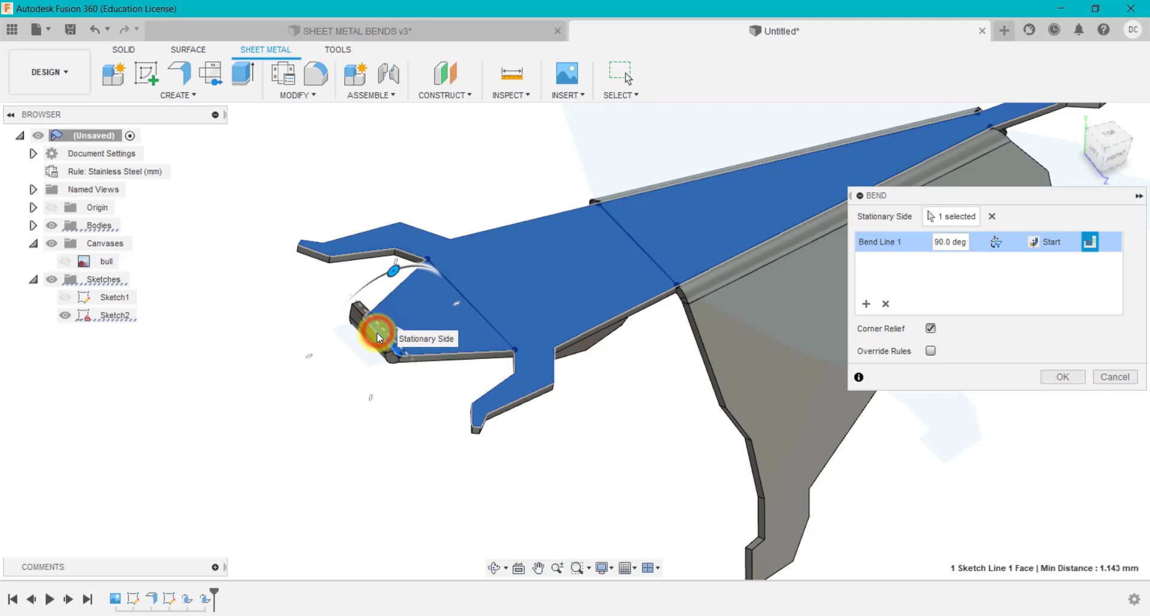
left_click(998, 244)
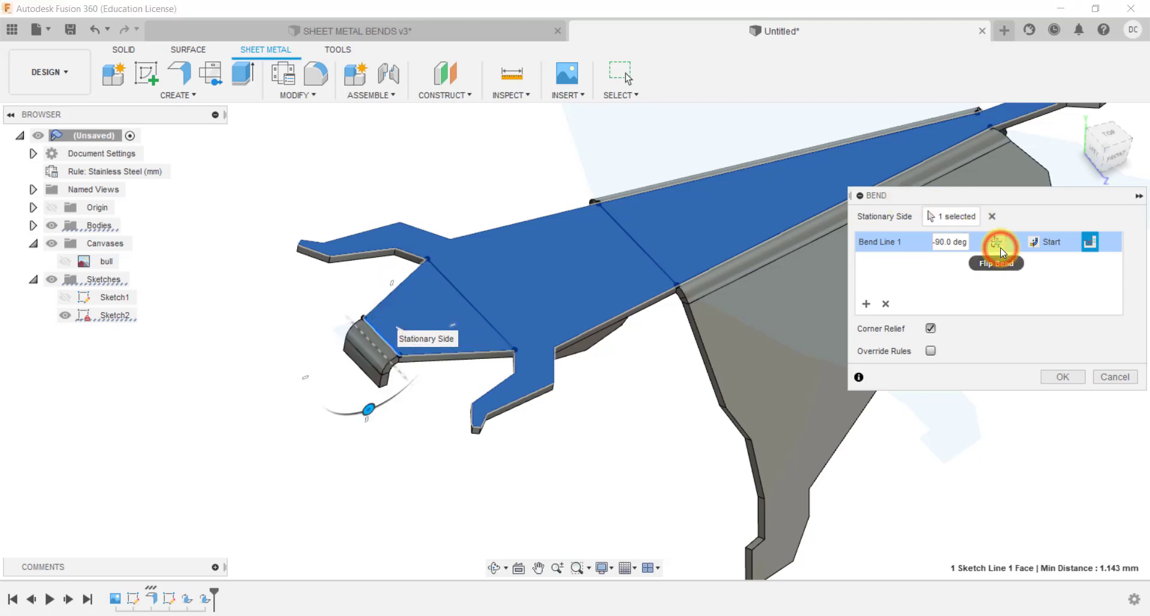
left_click(1059, 376)
Step: Apply a flipped -90° bend along the neck line, folding the head down
left_click(179, 94)
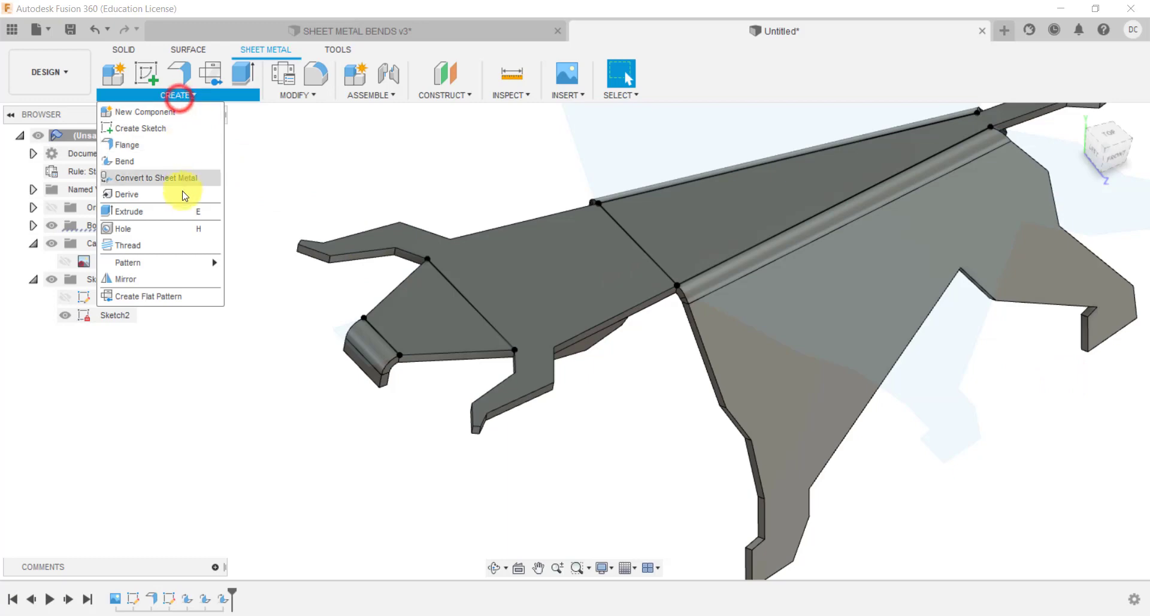
left_click(165, 166)
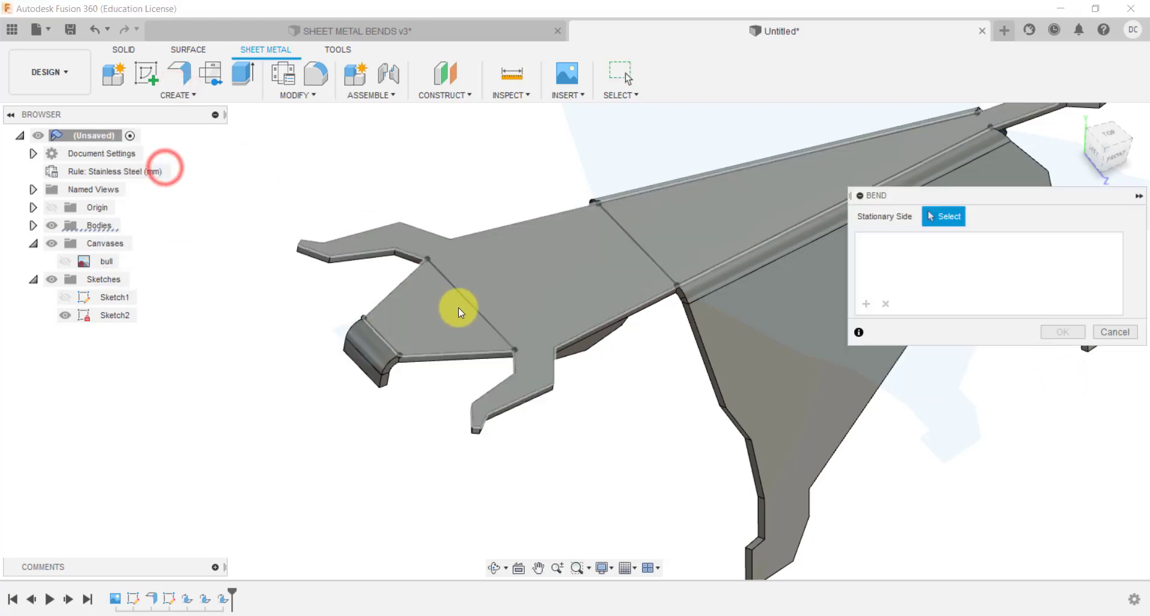
left_click(497, 291)
left_click(470, 303)
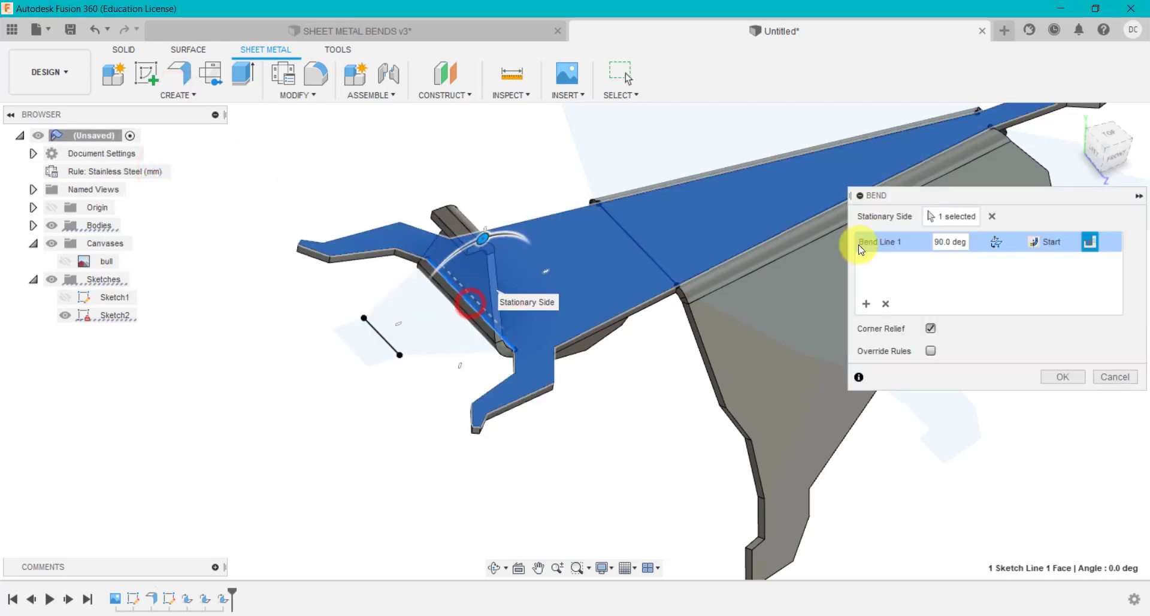
left_click(1000, 243)
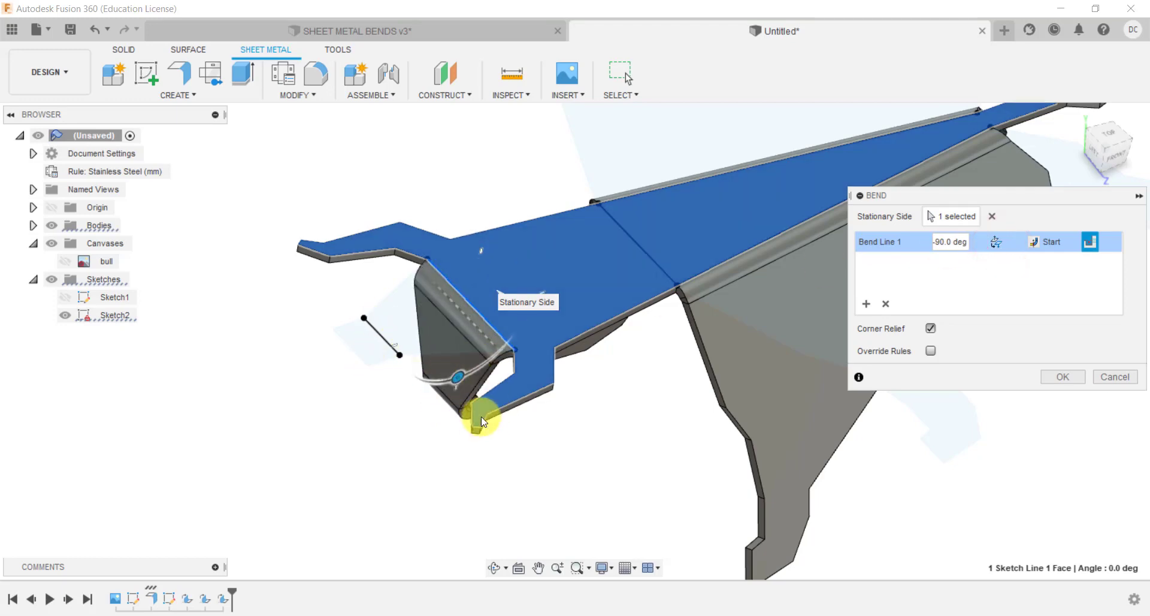
left_click(1068, 373)
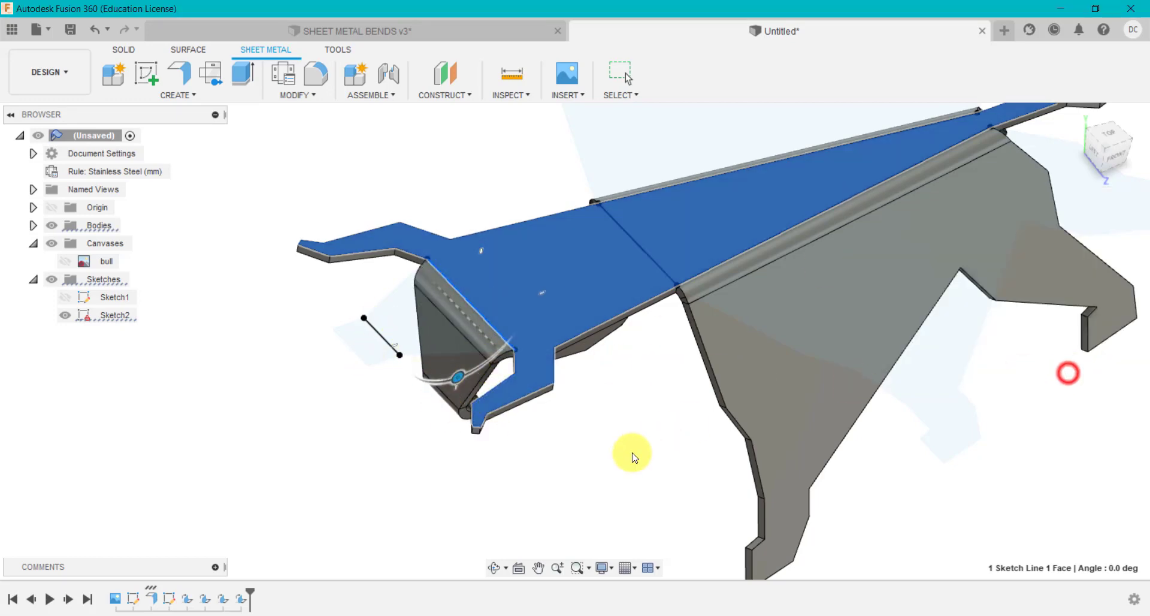
Step: In the SHEET METAL BENDS v3 reference, replay the history and confirm the head bend is -30 deg
left_click(515, 31)
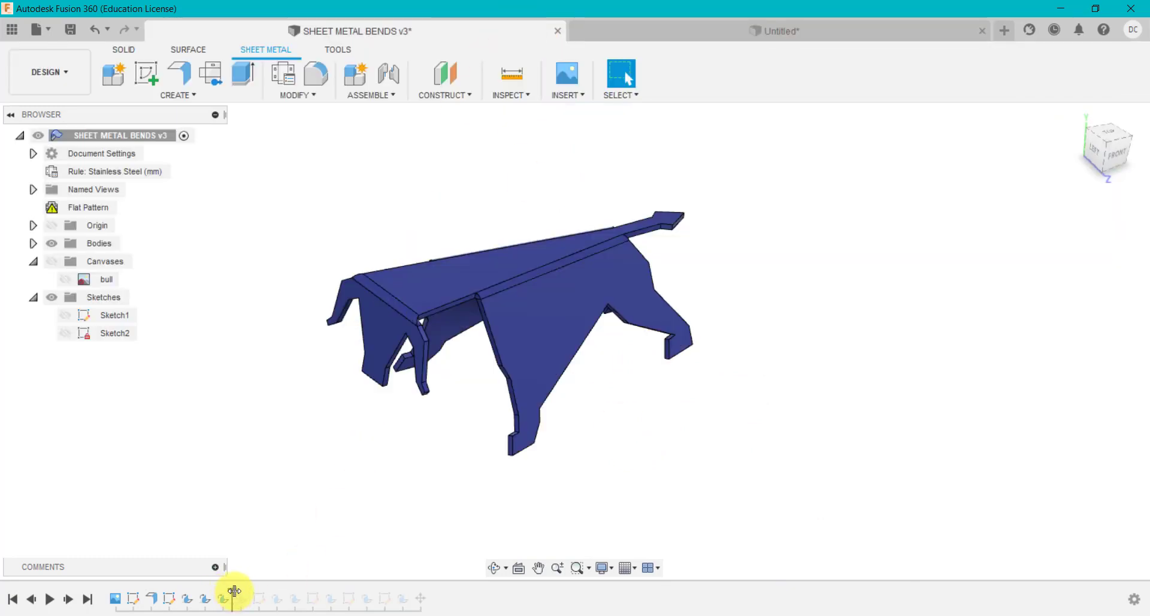
mouse_move(234, 591)
left_mouse_down()
mouse_move(215, 595)
mouse_move(270, 593)
mouse_move(260, 592)
left_mouse_up()
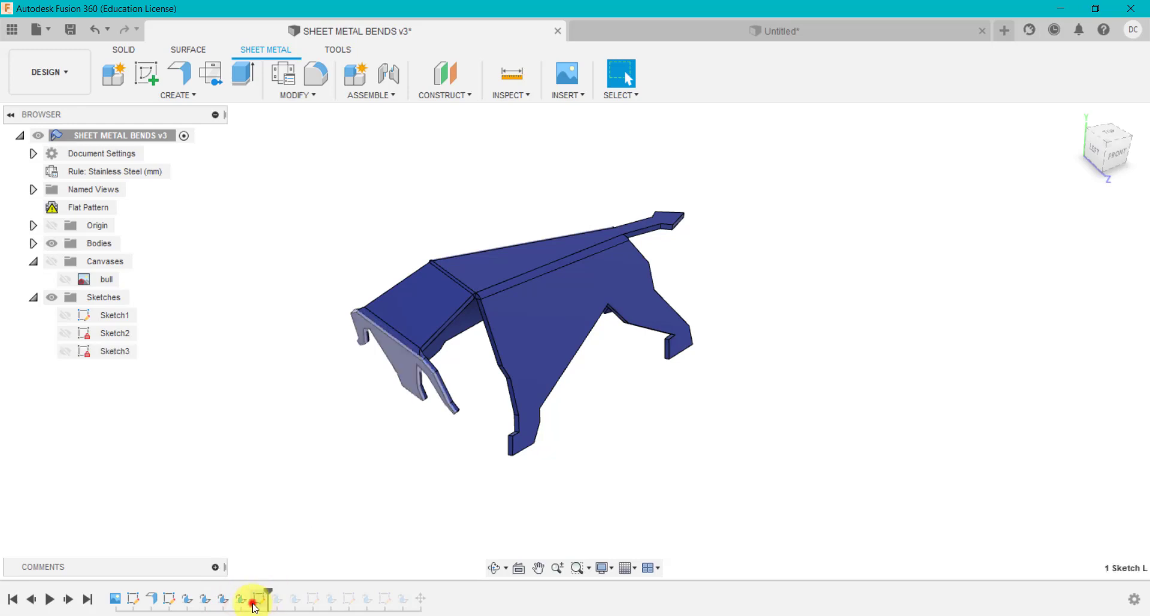
left_click(255, 596)
left_click(249, 486)
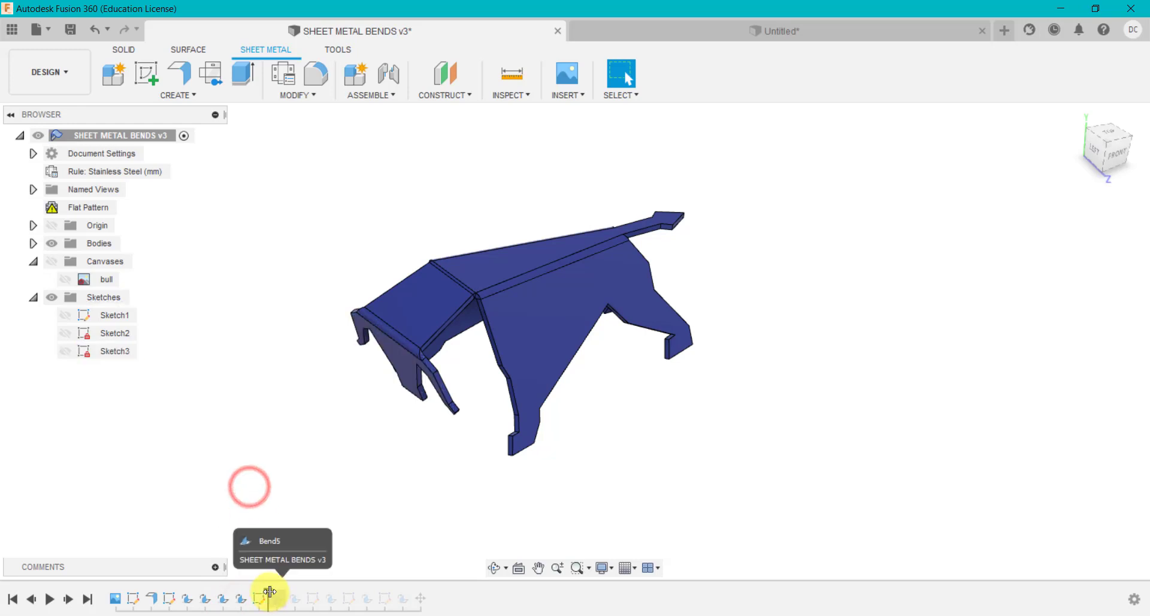
mouse_move(266, 593)
left_mouse_down()
mouse_move(304, 596)
mouse_move(233, 594)
mouse_move(245, 594)
left_mouse_up()
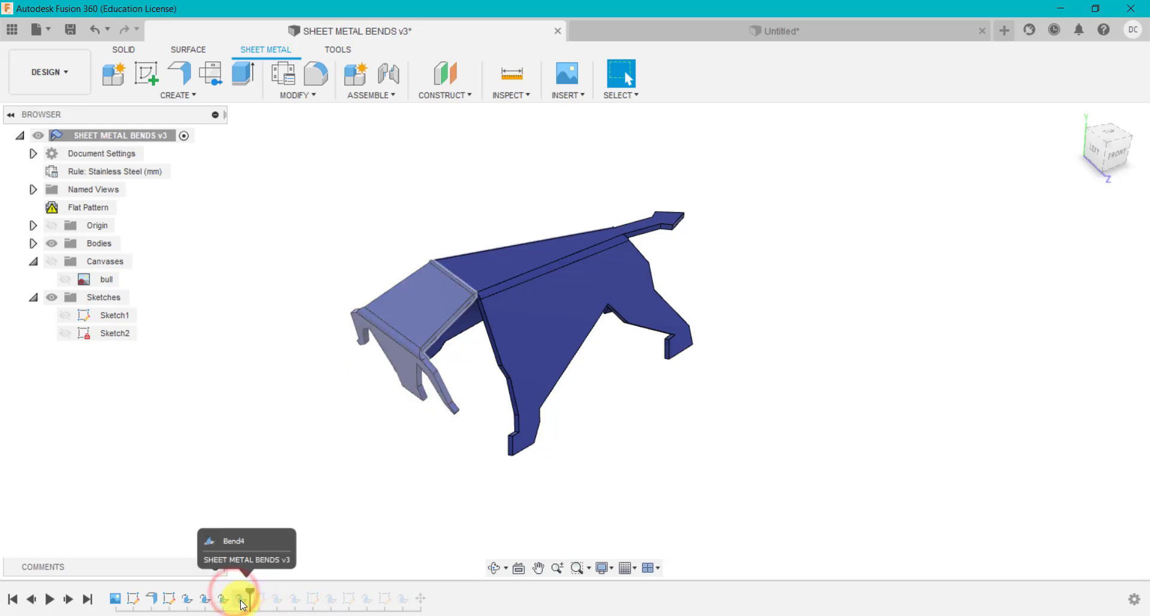
right_click(241, 597)
left_click(285, 467)
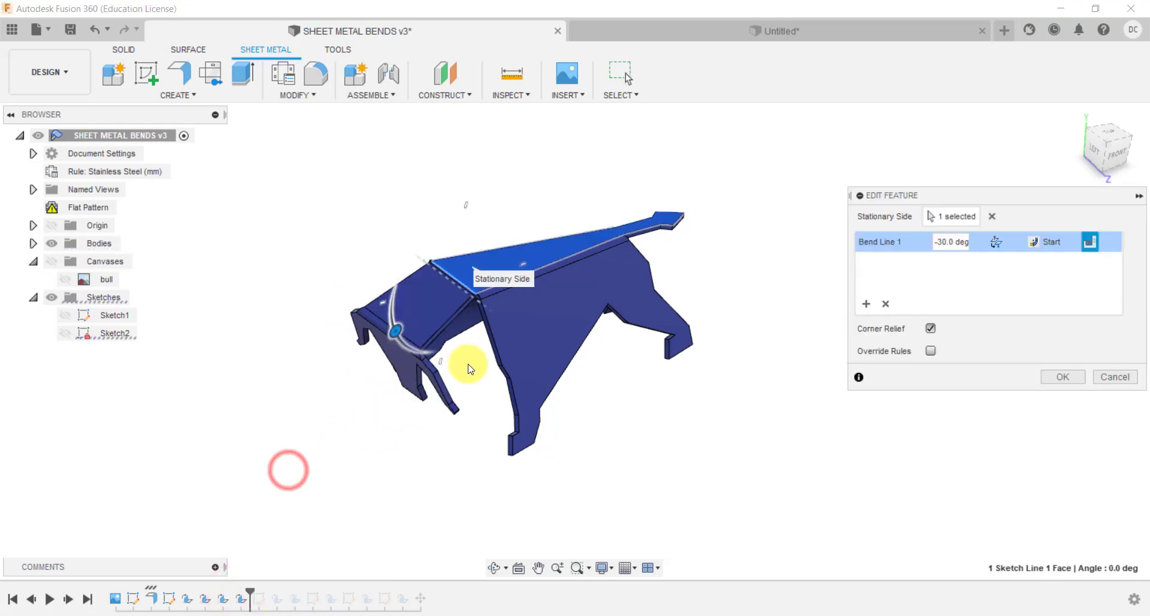
left_click(1102, 378)
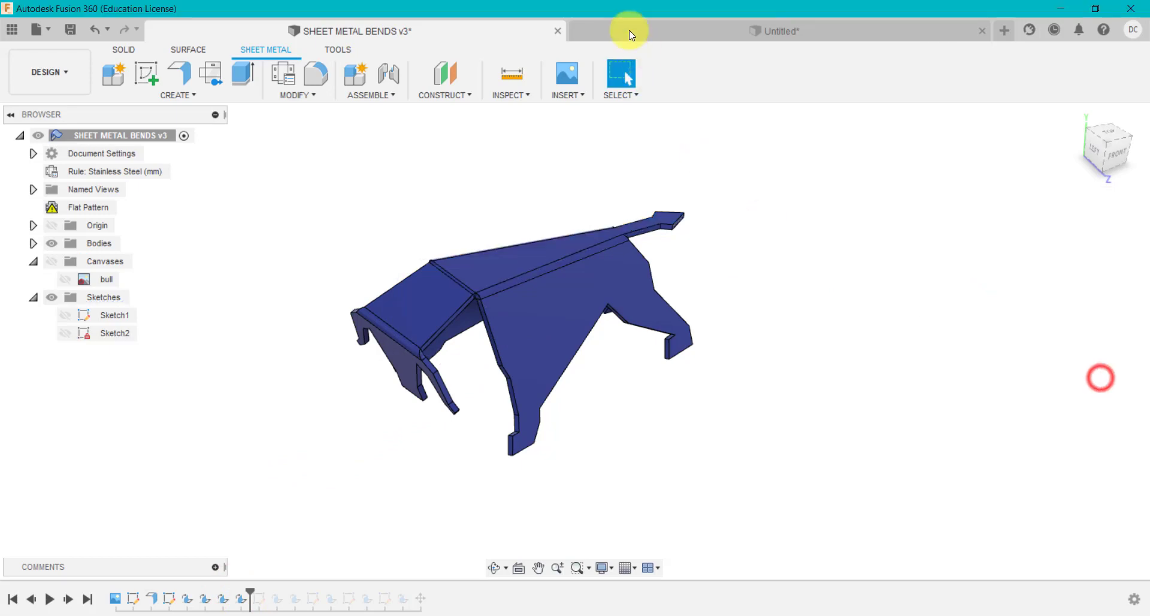
Step: On the Untitled bull, bend the head 30 deg along the neck line, flipped, with the body face fixed
left_click(629, 28)
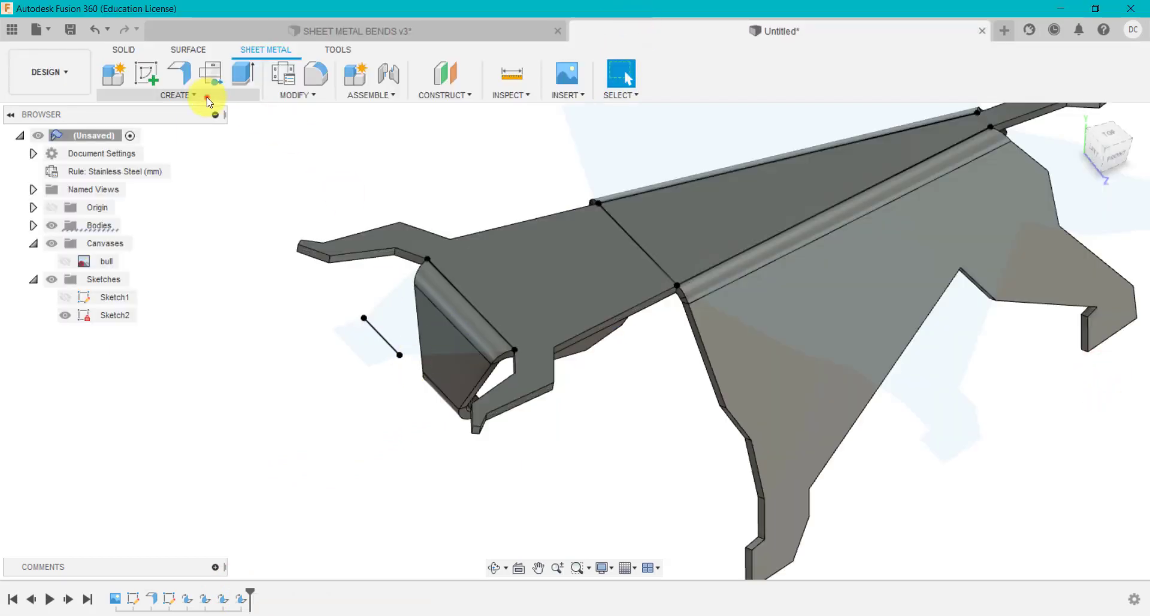
left_click(205, 94)
left_click(183, 162)
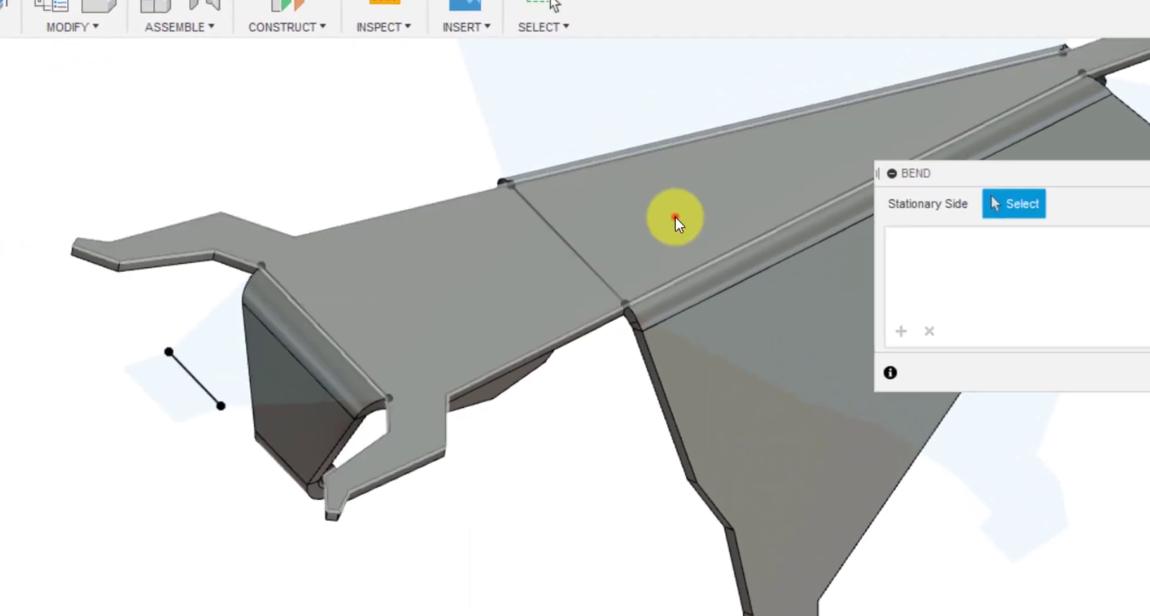
left_click(674, 217)
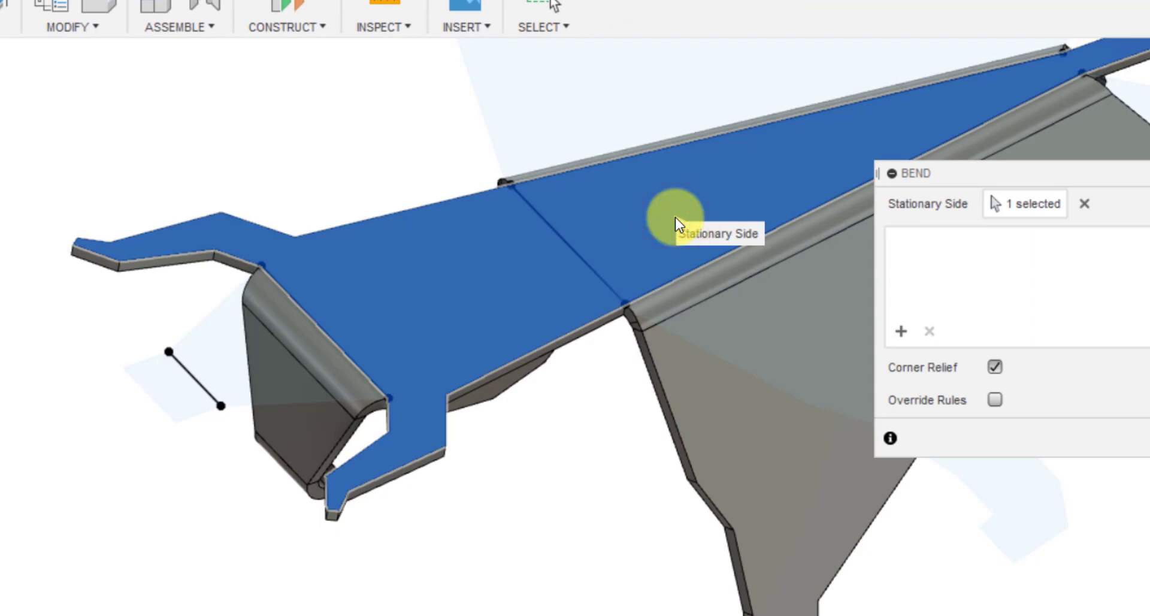
left_click(577, 256)
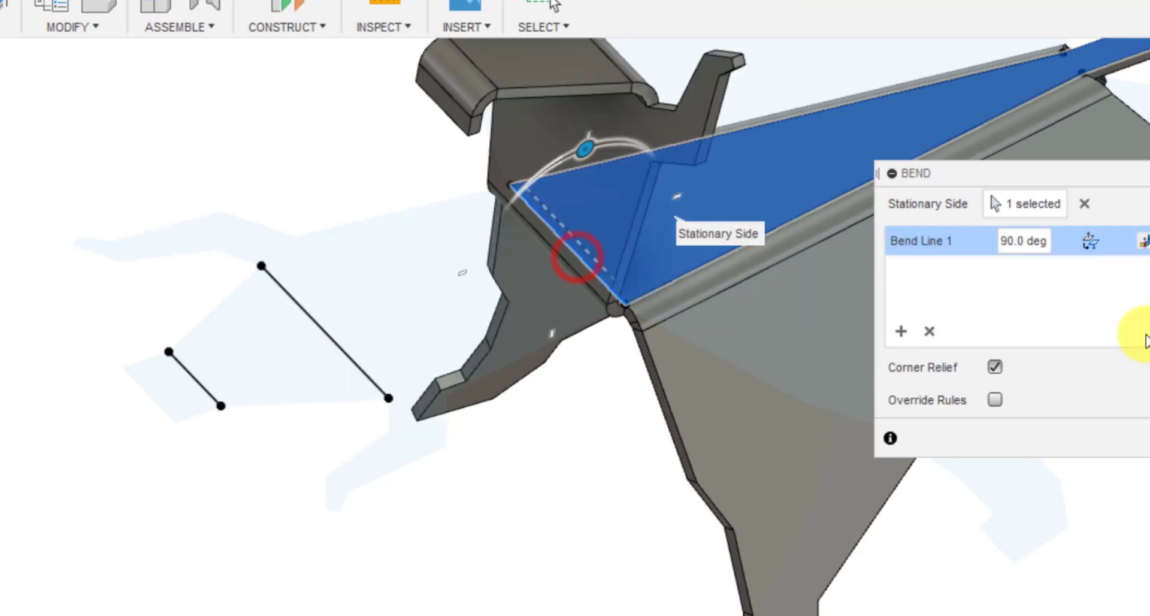
left_click_drag(1011, 241, 966, 249)
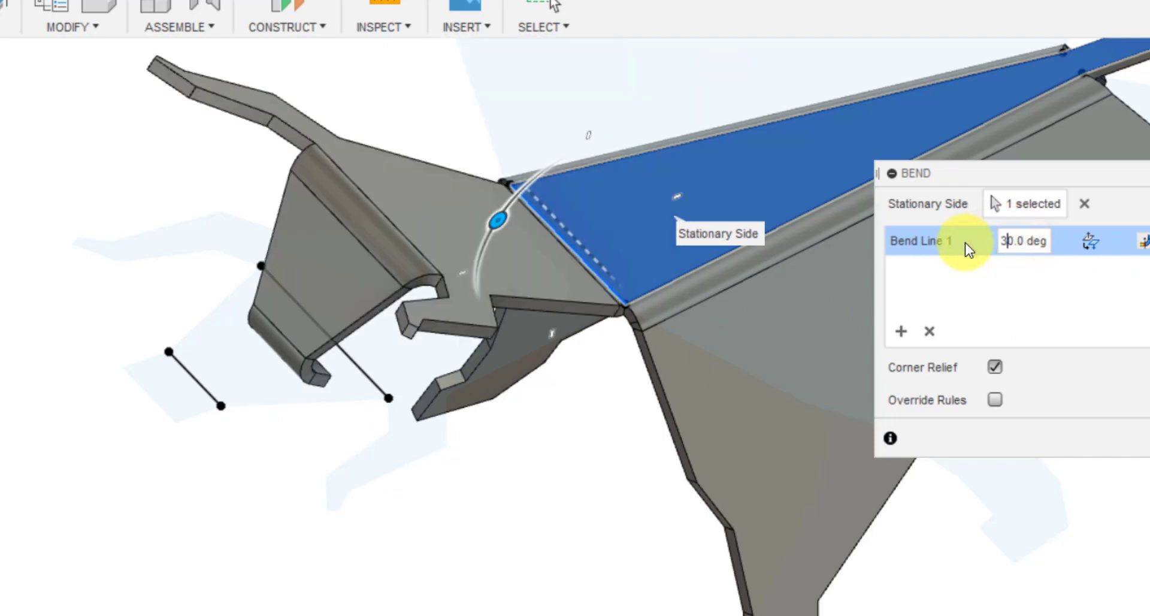
left_click(1084, 237)
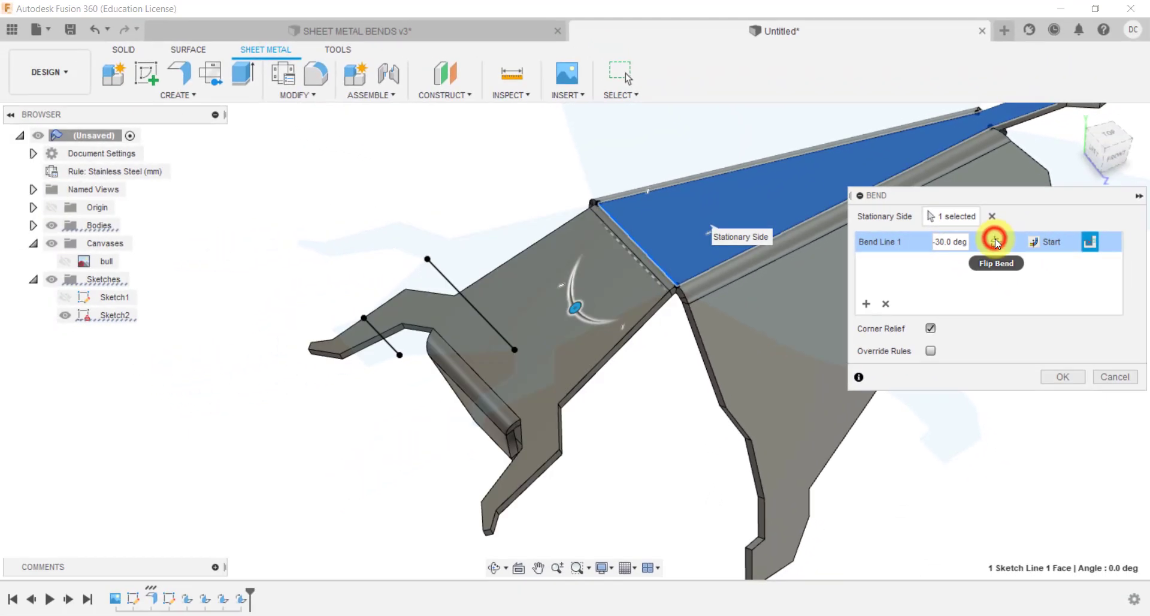
left_click(1085, 377)
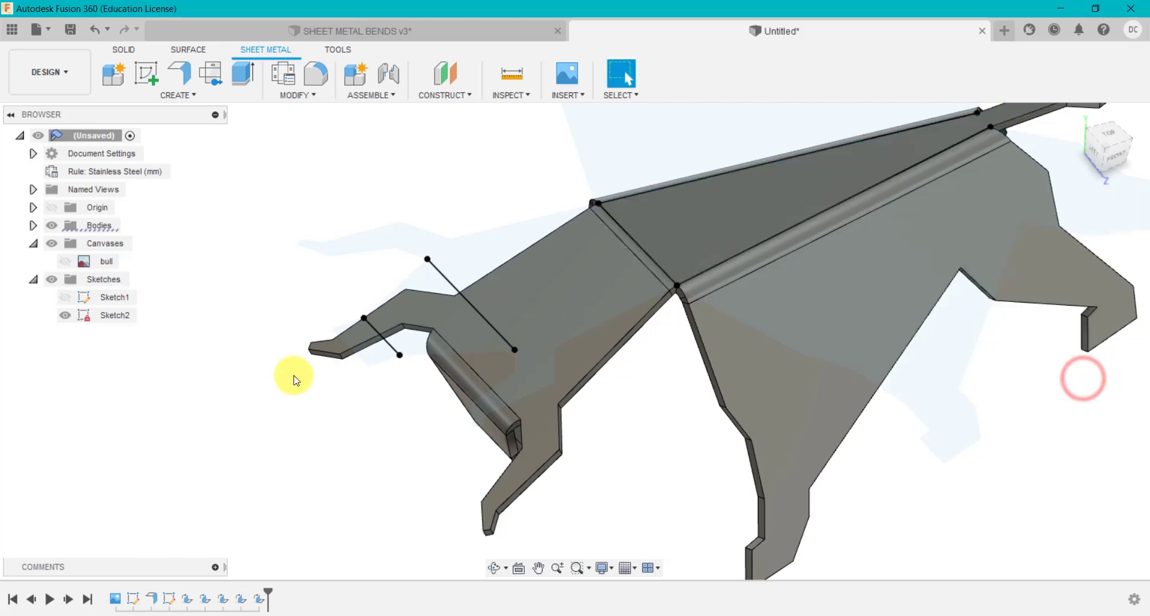
scroll(290, 377, "down", 3)
middle_click_drag(318, 466, 369, 410, "shift")
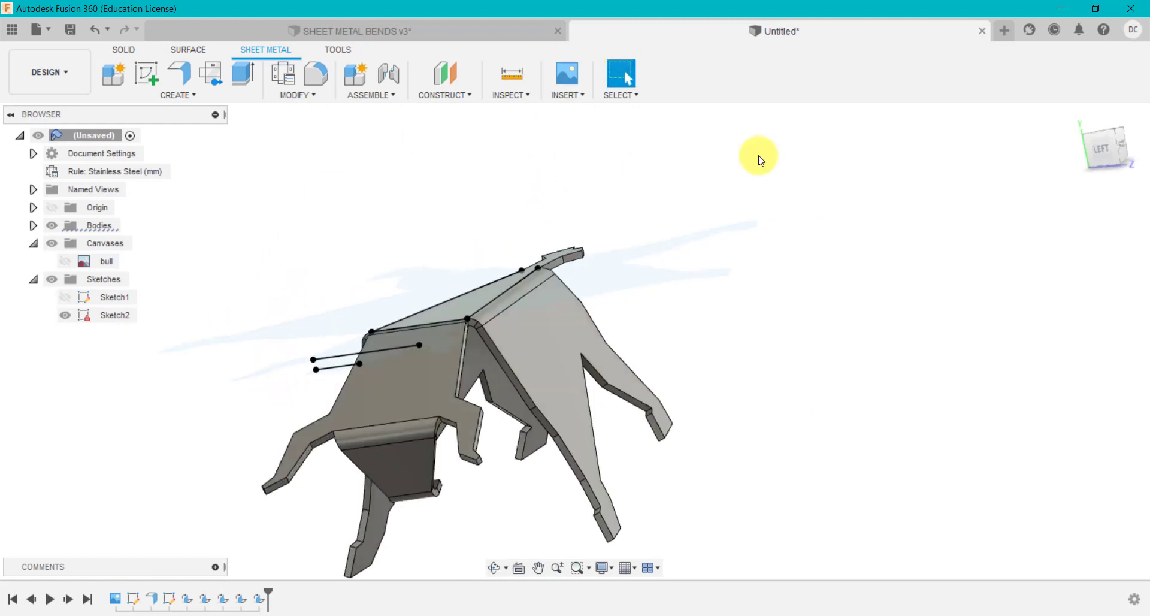
middle_click_drag(726, 249, 717, 297, "shift")
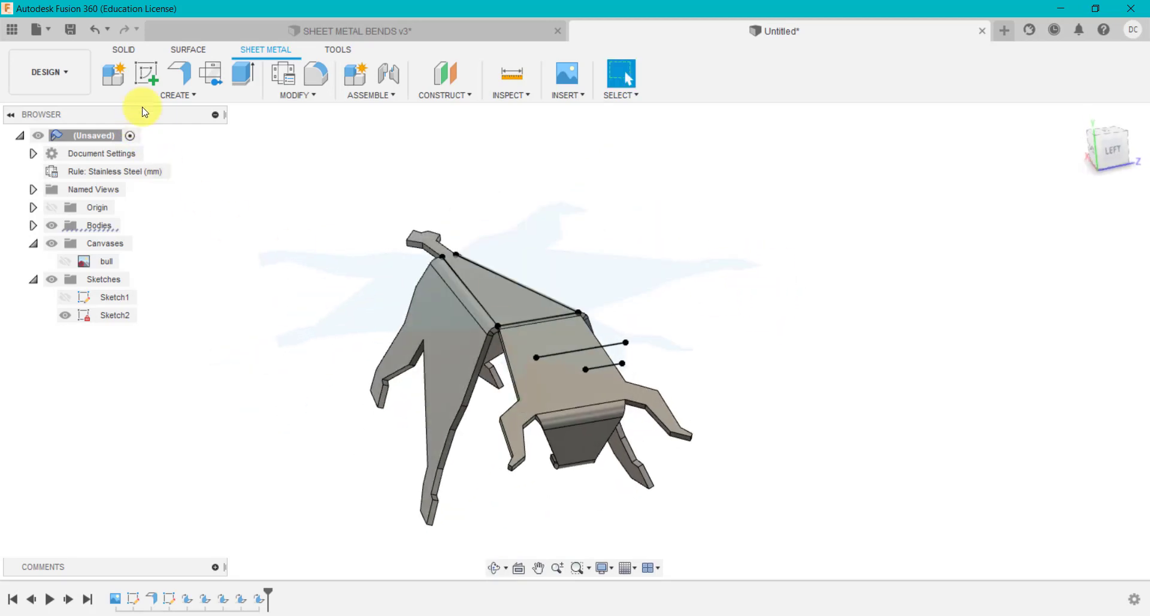
Step: Start a new sketch on the front-leg face
left_click(151, 87)
scroll(556, 434, "up", 3)
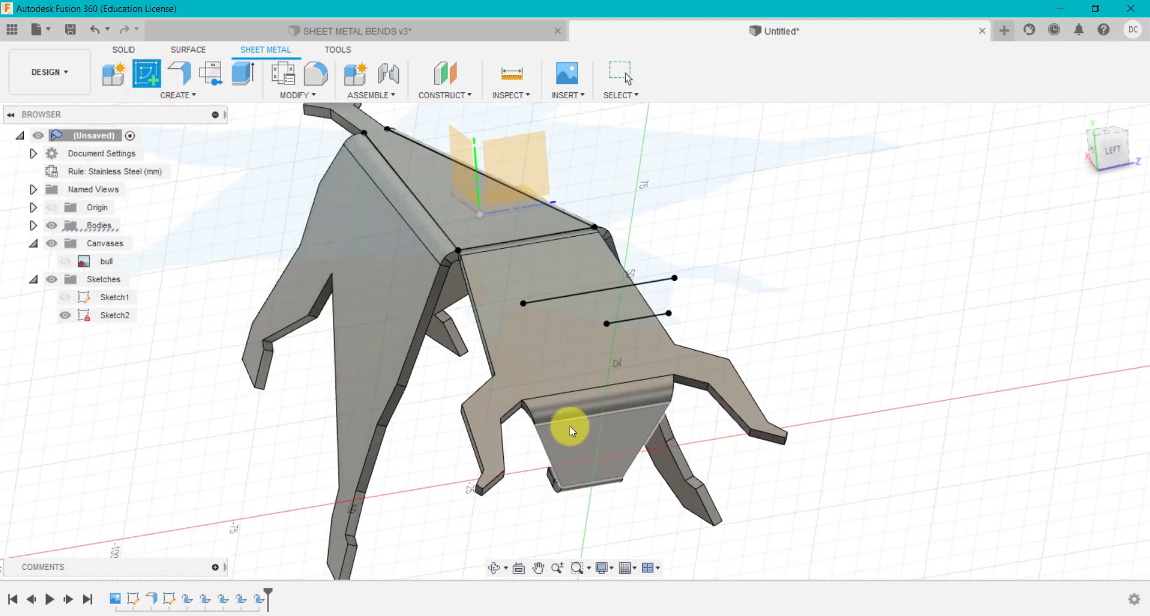
scroll(570, 425, "up", 3)
left_click(569, 426)
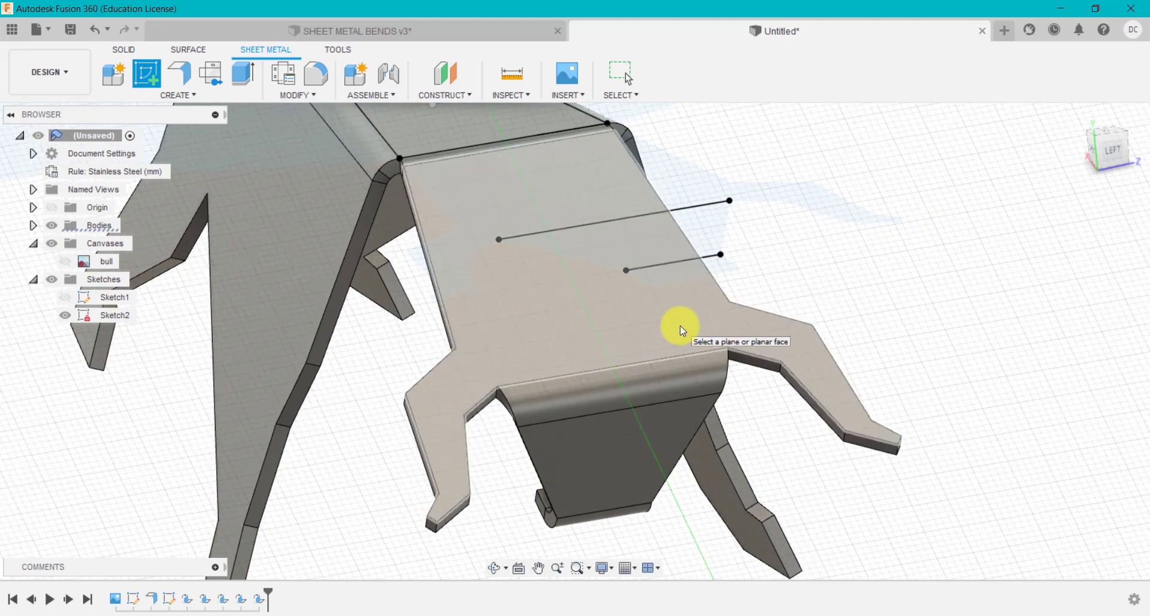
left_click(680, 326)
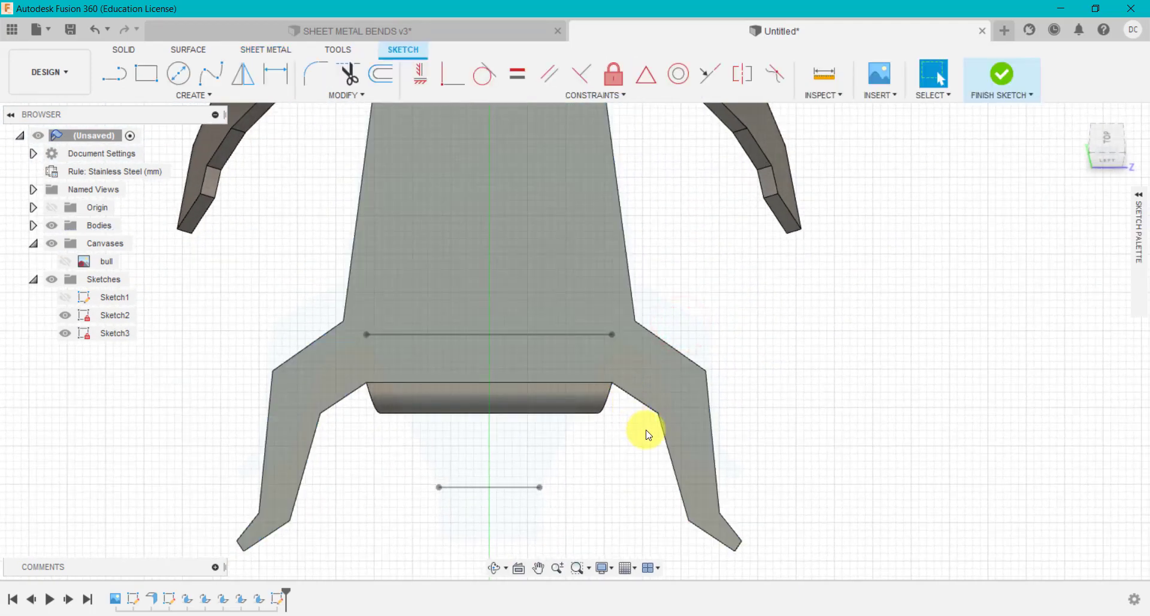
Step: Draw a fold line at the top of each front leg, finish the sketch, and hide Sketch2
key("l")
left_click(613, 382)
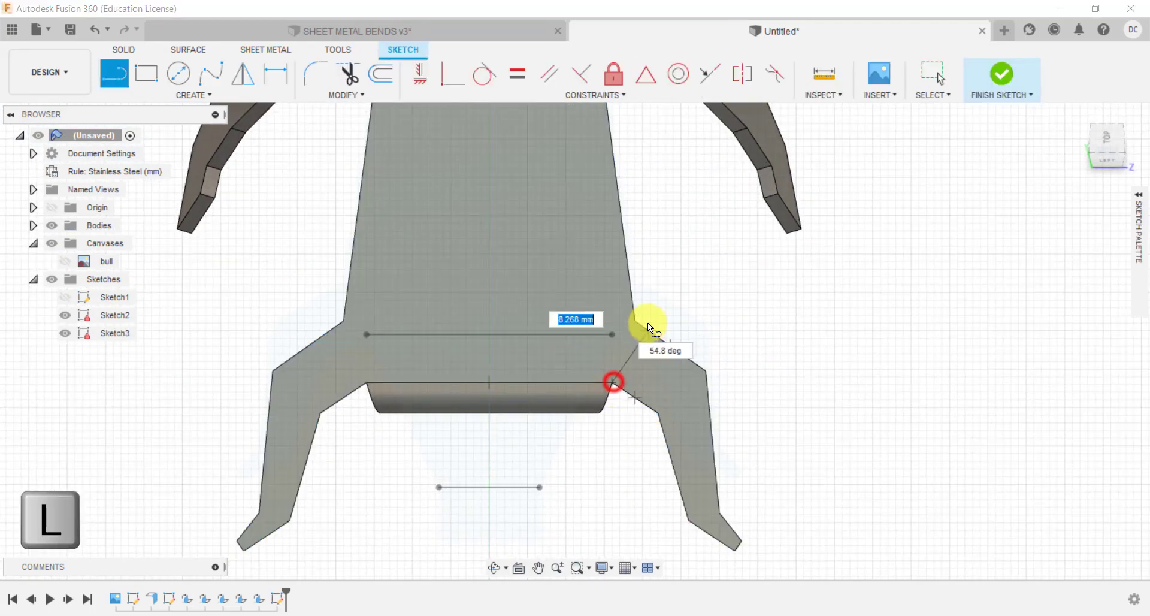
left_click(635, 321)
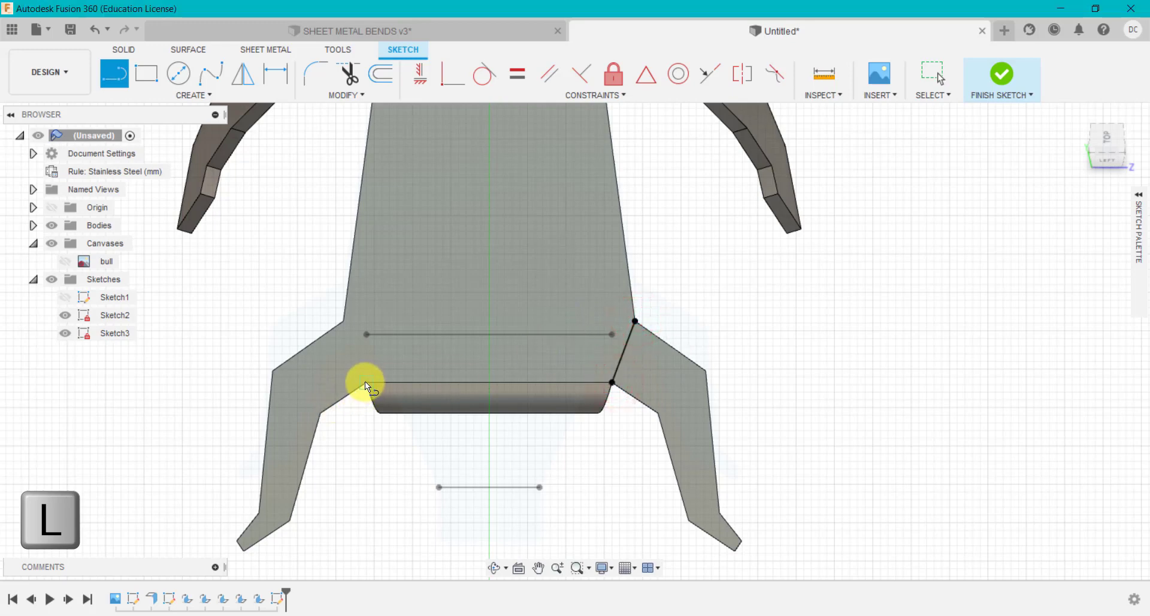
left_click(364, 382)
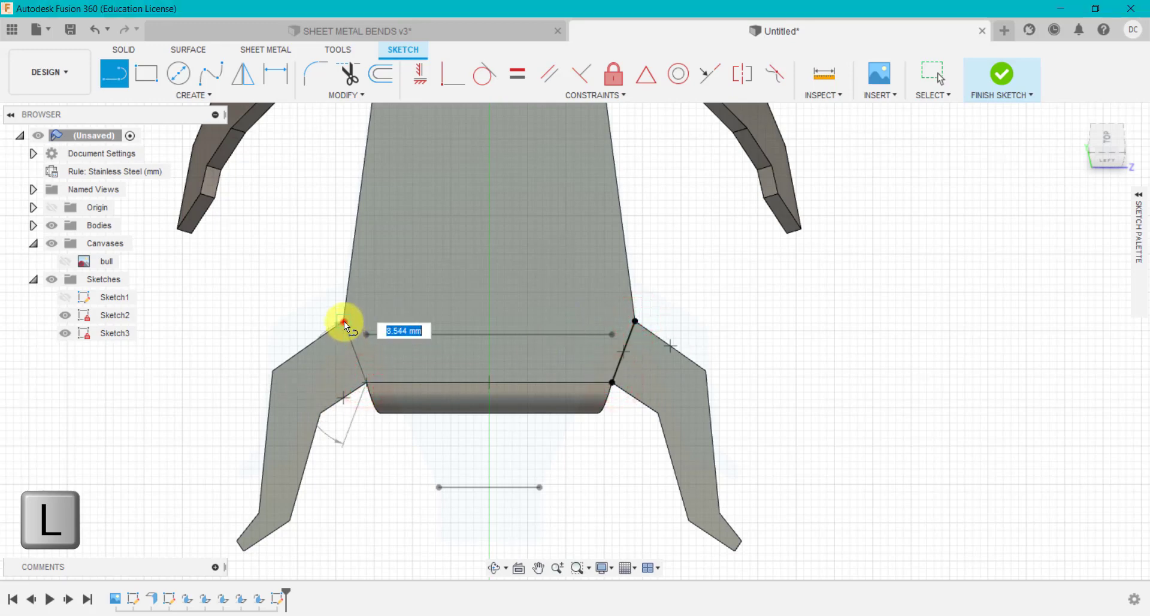
left_click(343, 321)
left_click(1005, 81)
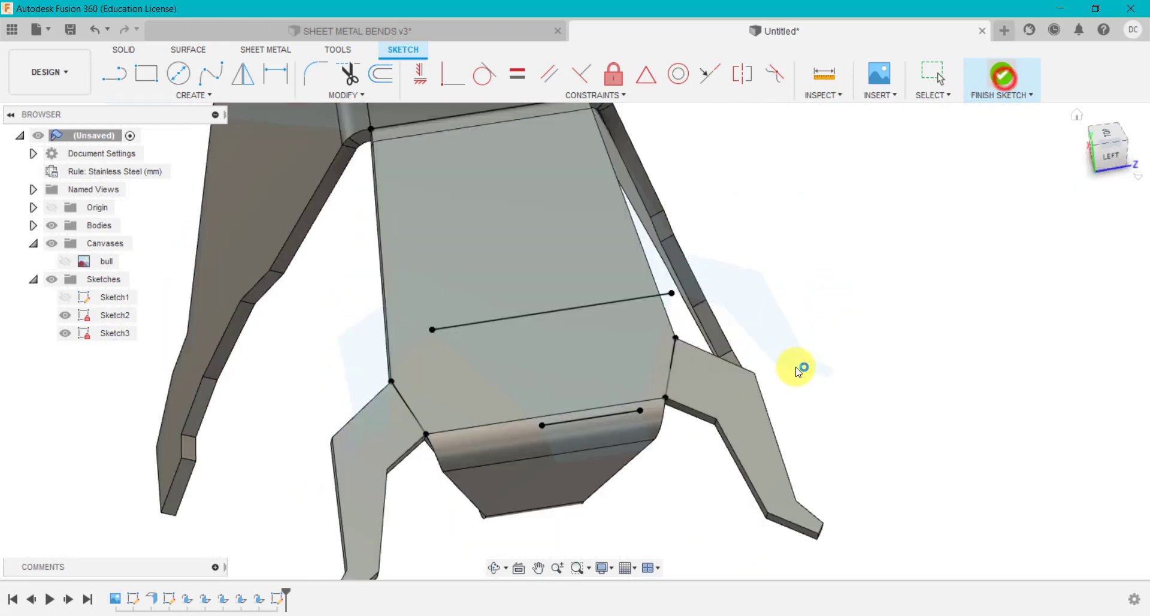
left_click(67, 320)
left_click(65, 317)
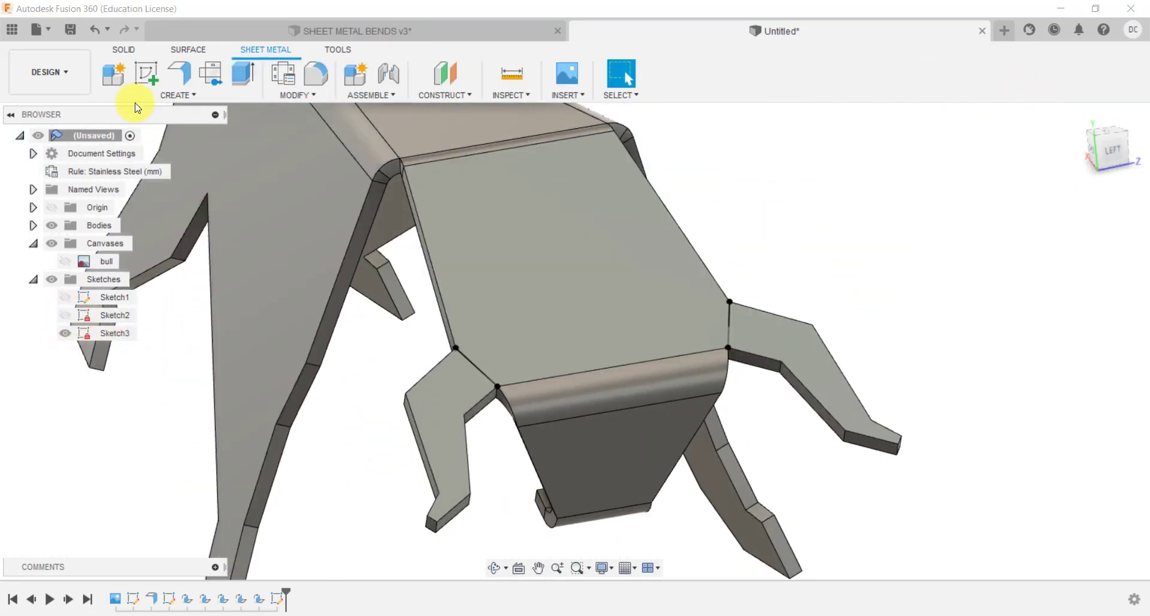
Step: Bend the right front-leg tab 60 deg along its Sketch3 line, keeping the main face fixed
left_click(150, 96)
left_click(145, 159)
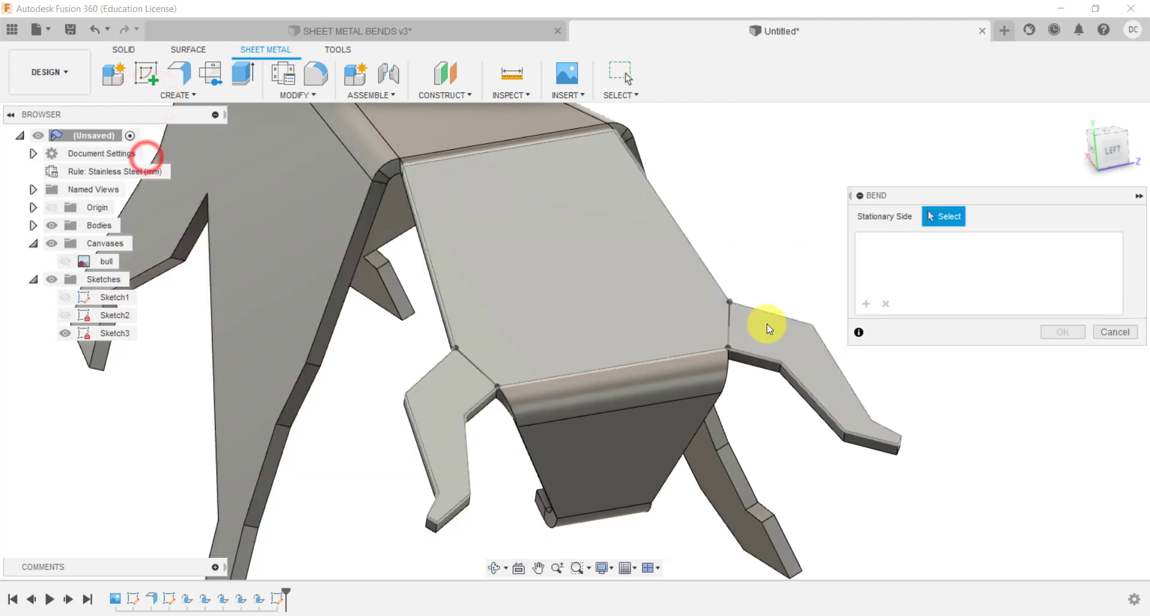
left_click(631, 298)
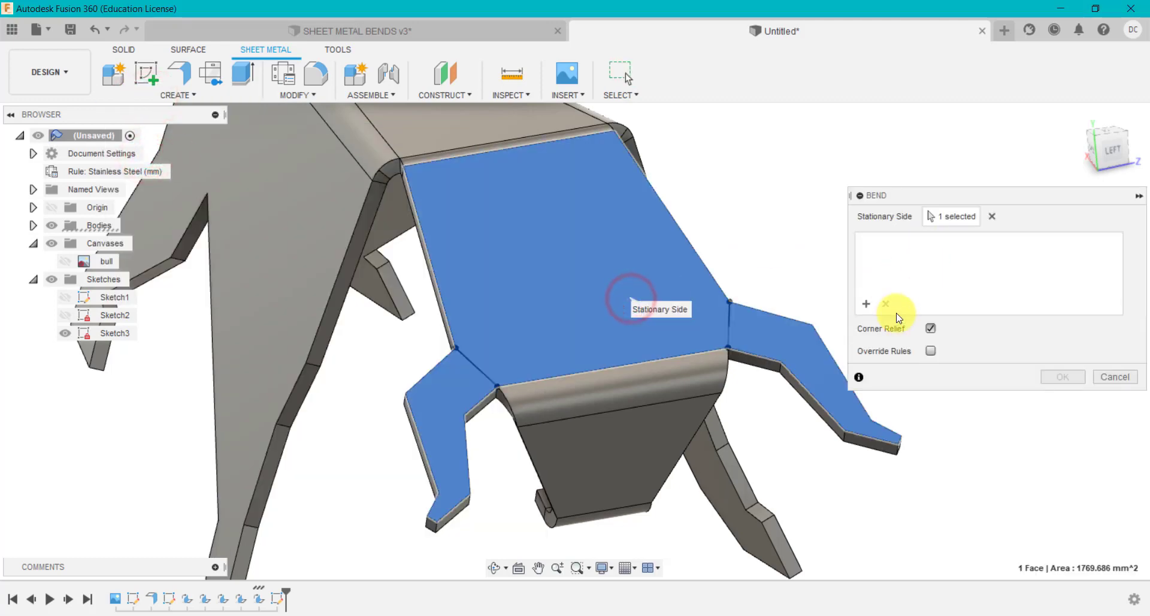
left_click(726, 322)
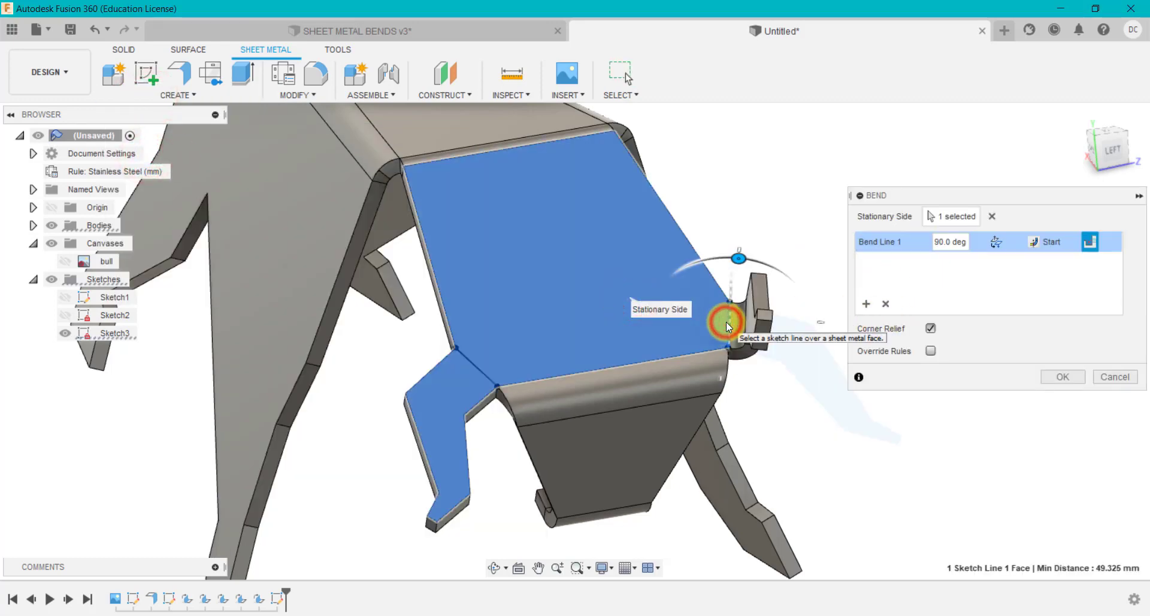
middle_click_drag(788, 399, 829, 299, "shift")
left_click_drag(753, 258, 791, 280)
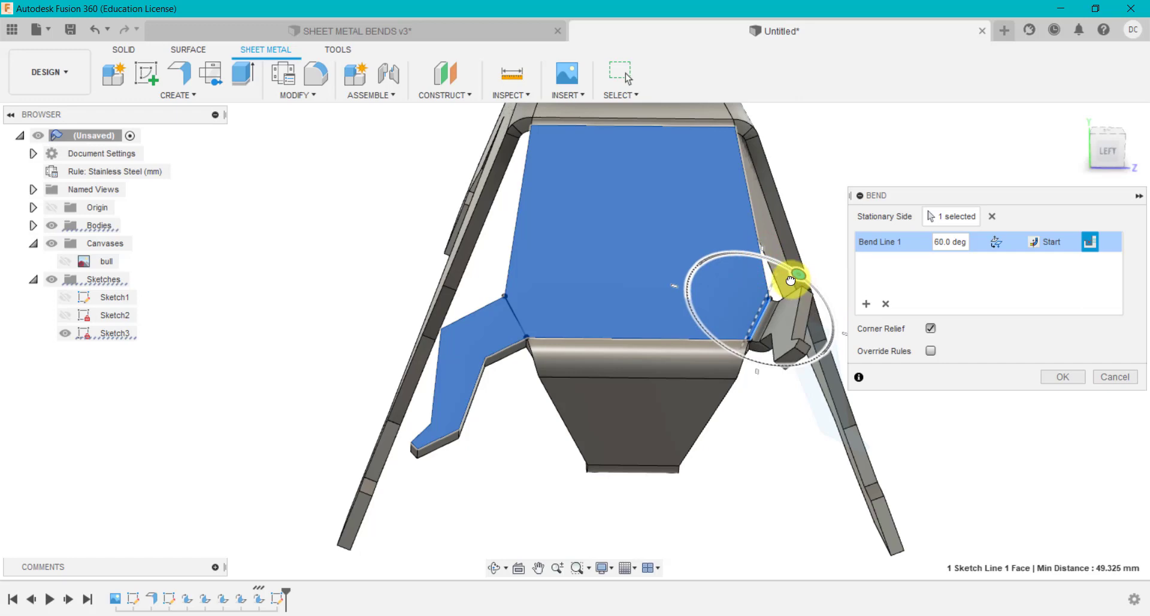
left_click(1049, 376)
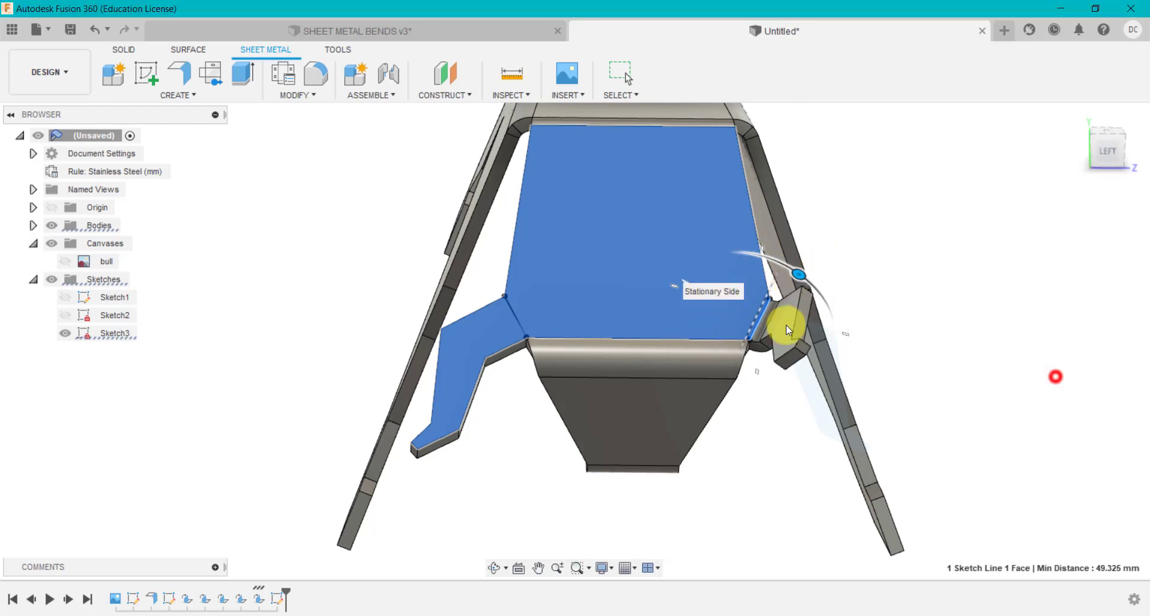
Step: Bend the left front-leg tab 60 deg along its sketched line, keeping the large face fixed
left_click(573, 304)
left_click(270, 206)
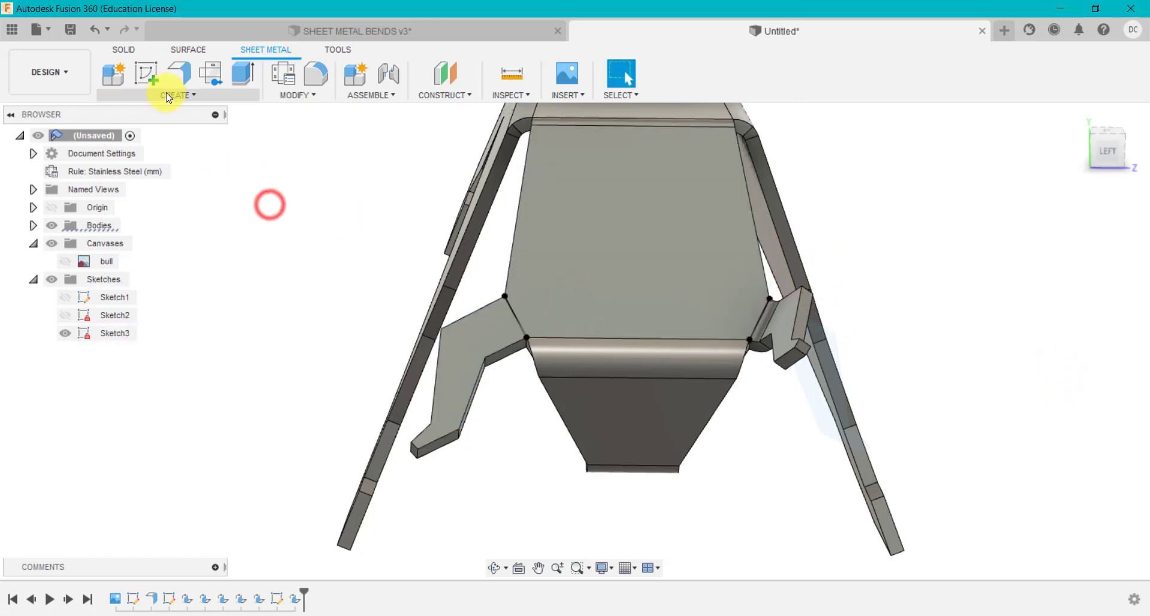
left_click(166, 93)
left_click(162, 160)
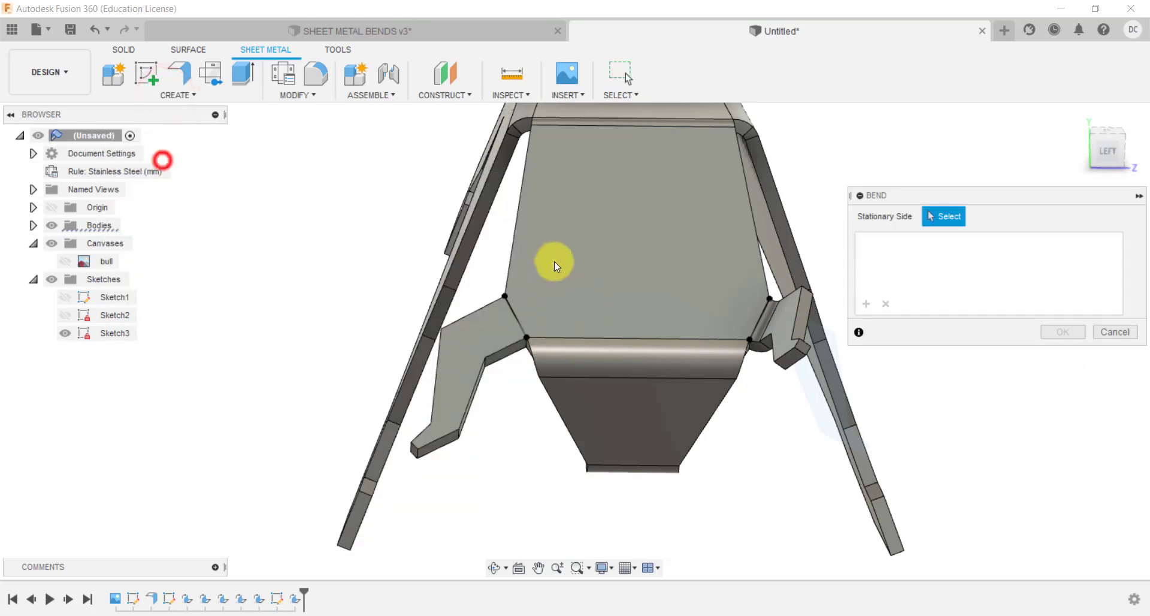
left_click(622, 275)
left_click(515, 317)
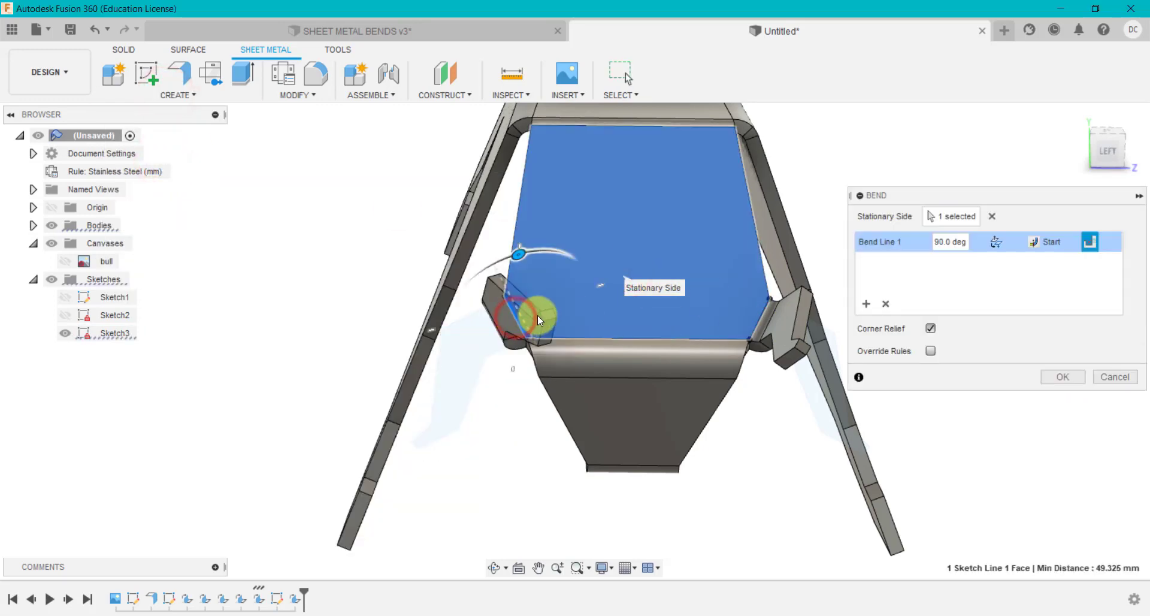
left_click(938, 242)
key("Return")
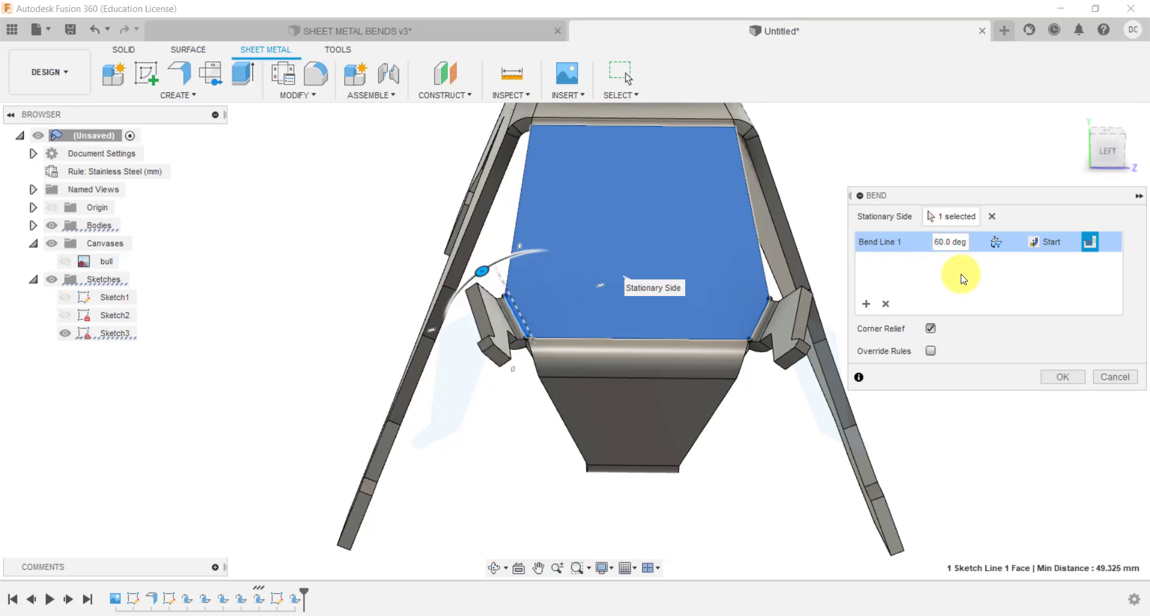
left_click(1069, 377)
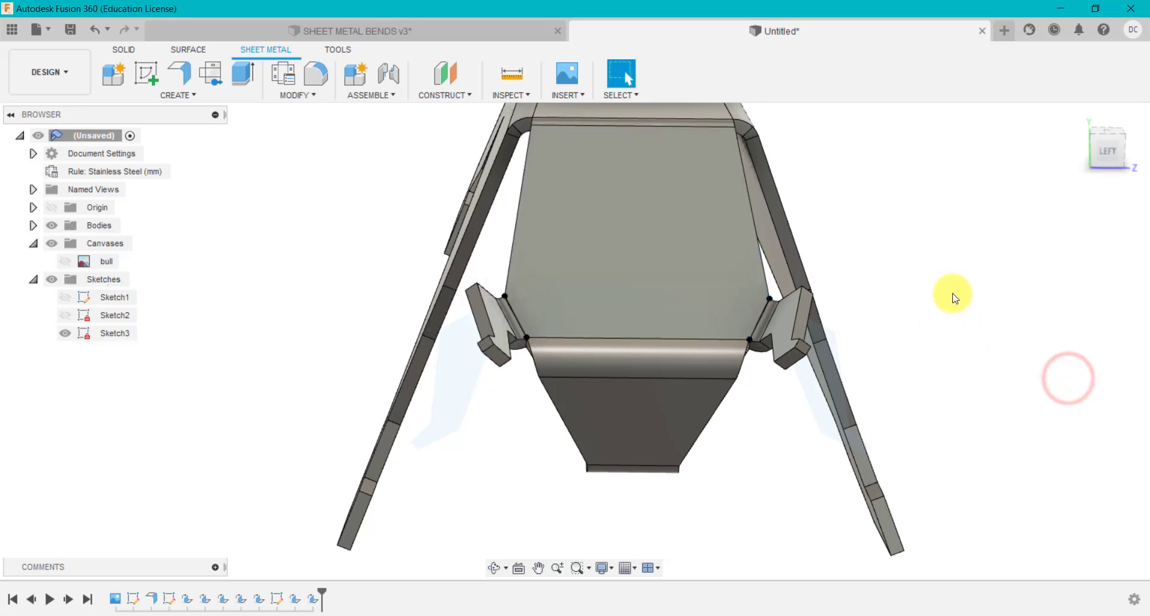
Step: Edit the last bend in the timeline and reduce the head flap's angle to 10 deg
middle_click_drag(949, 298, 896, 264, "shift")
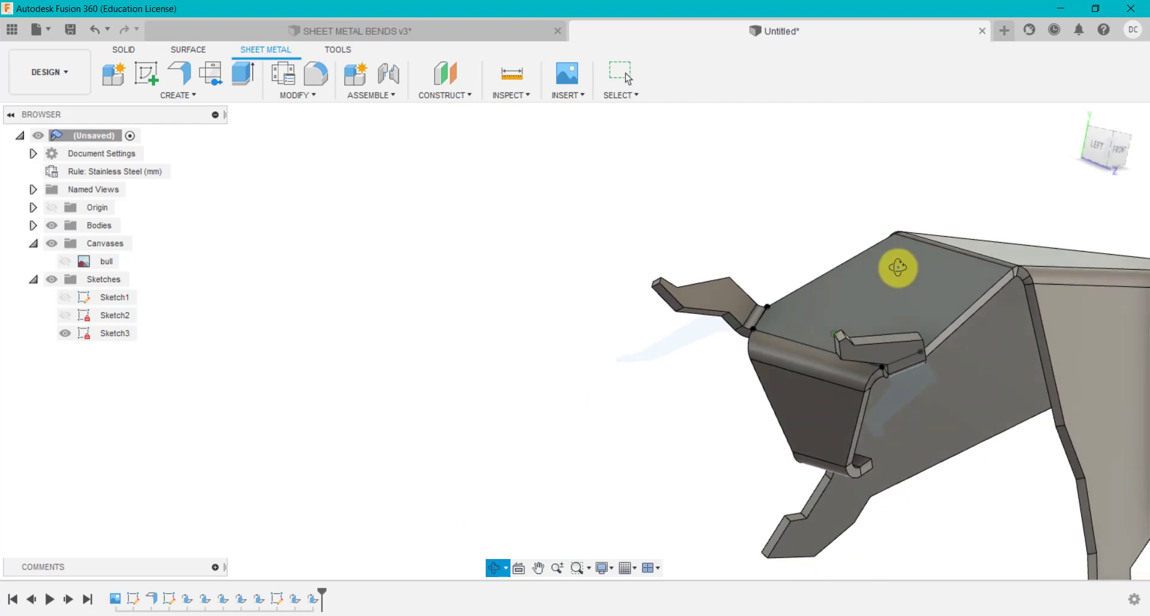
left_click(1076, 117)
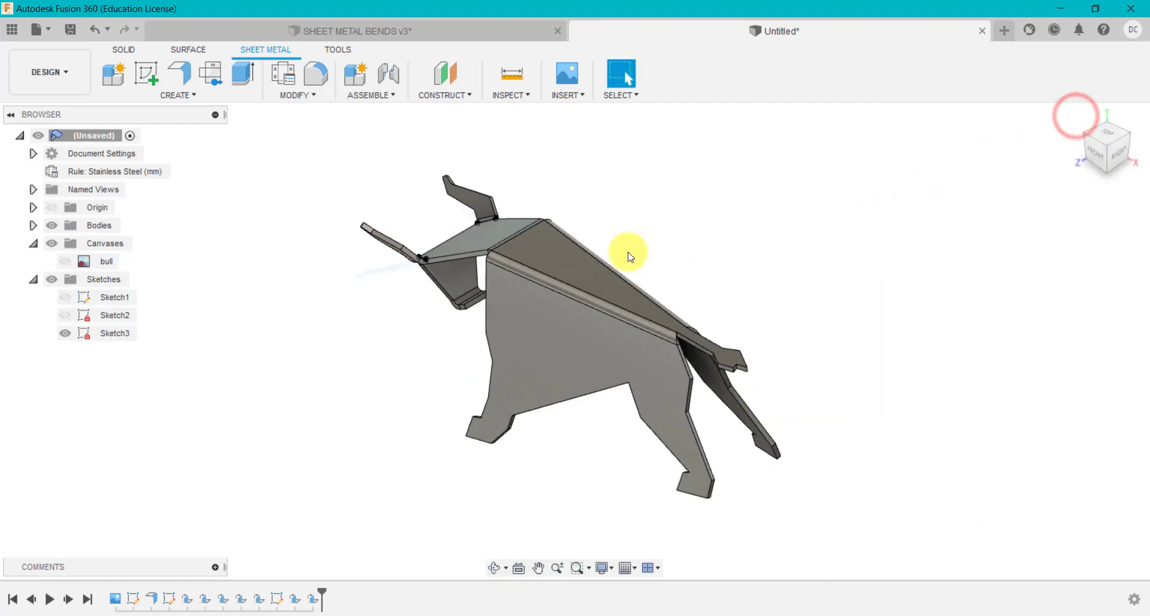
mouse_move(670, 188)
middle_mouse_down("shift")
mouse_move(743, 193)
mouse_move(747, 169)
middle_mouse_up("shift")
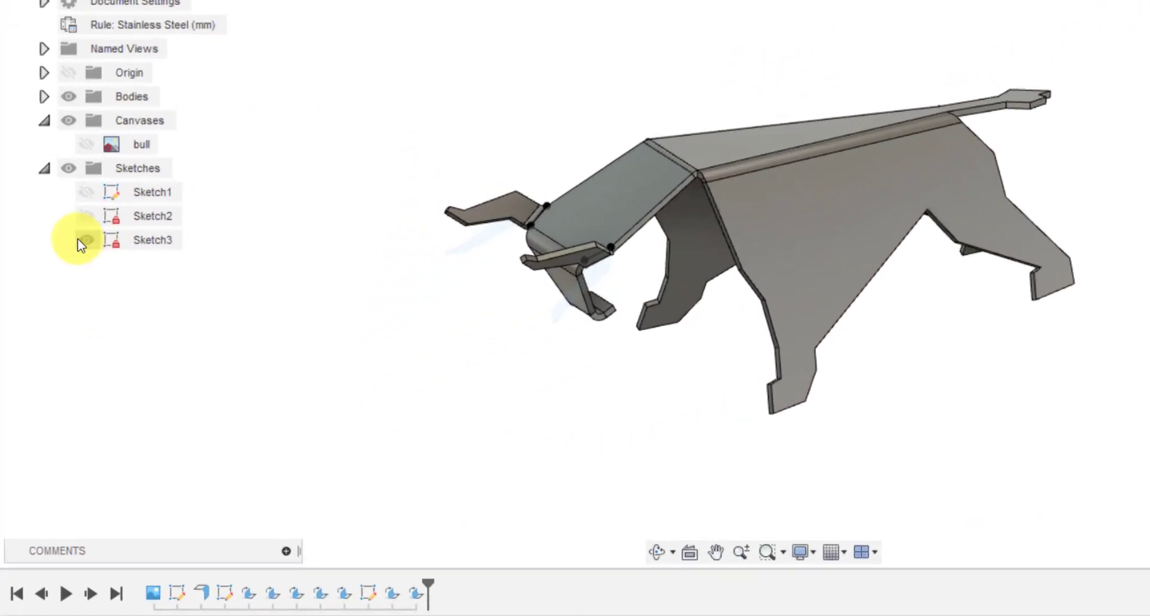
left_click(64, 333)
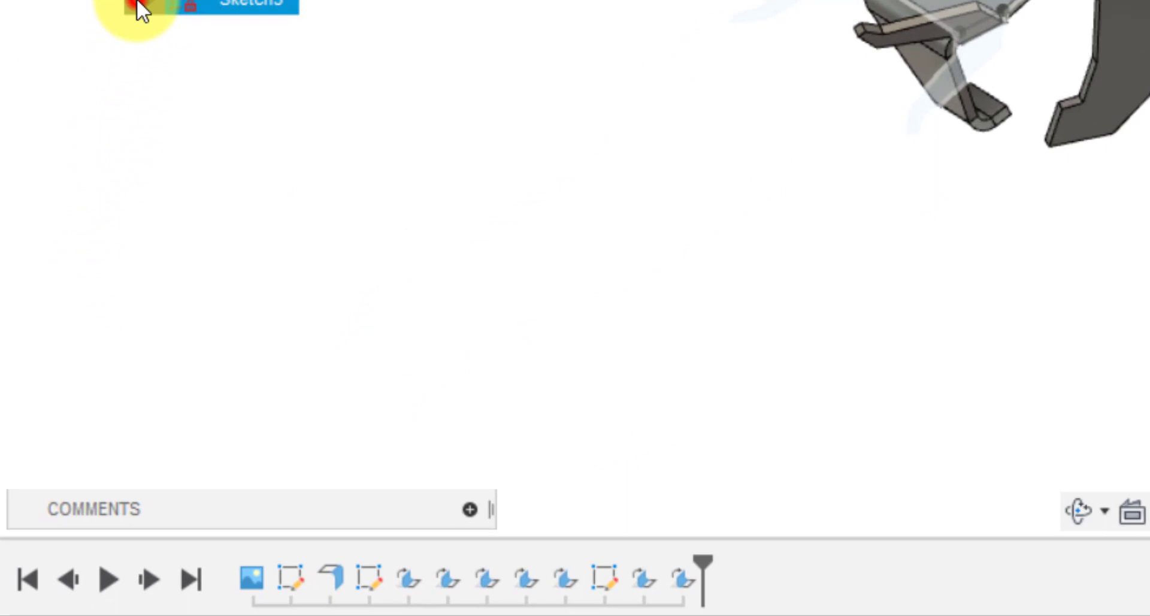
right_click(684, 576)
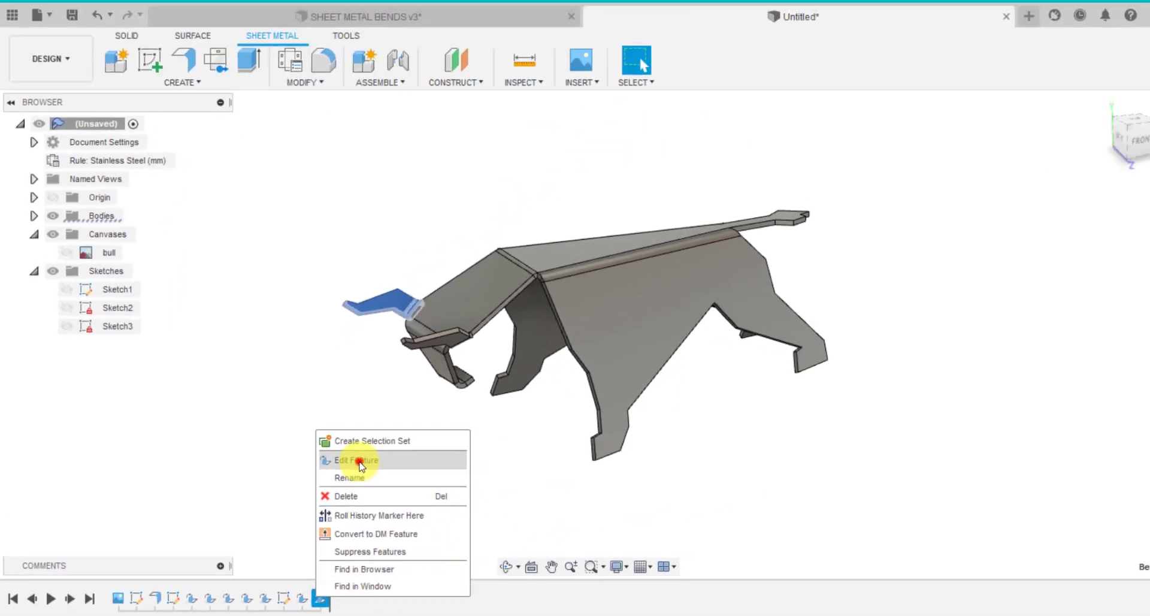
left_click(638, 337)
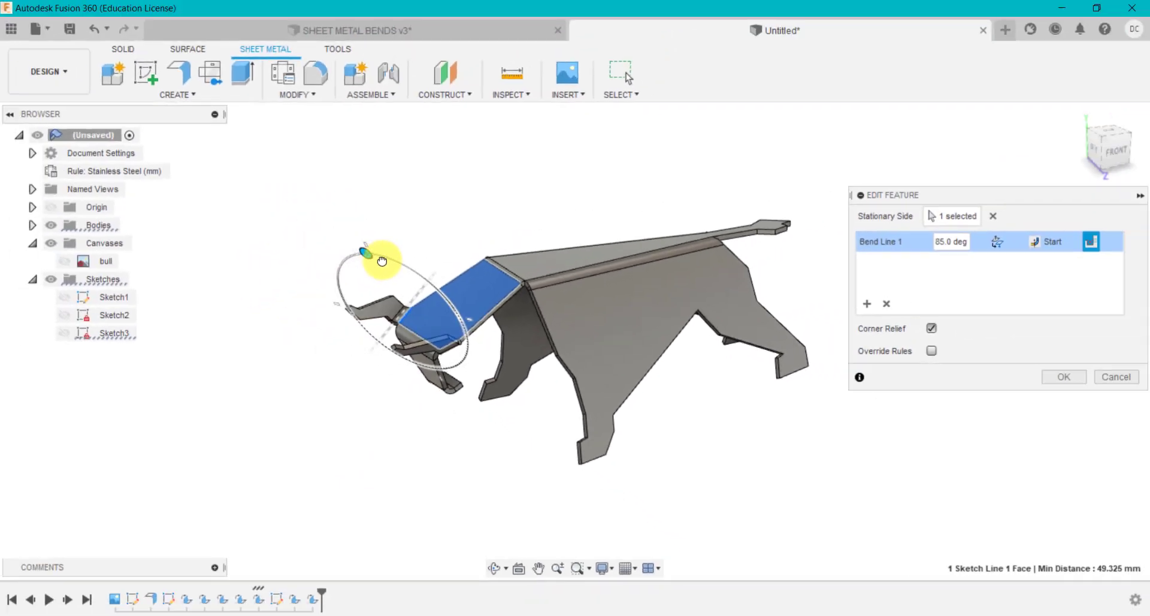
left_click_drag(381, 261, 340, 294)
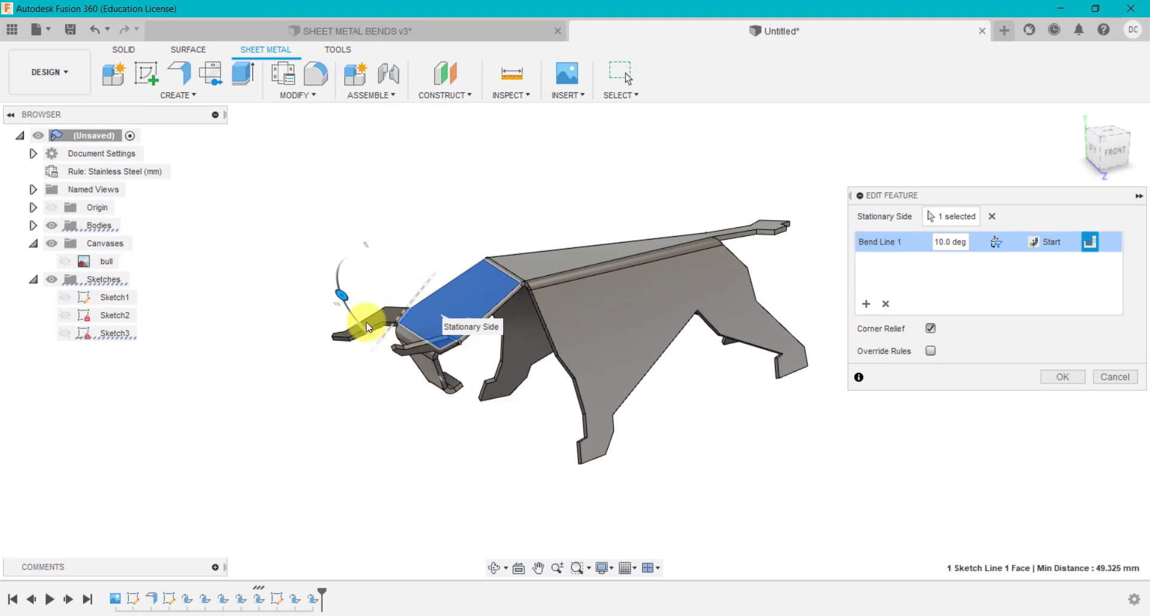
left_click(1115, 377)
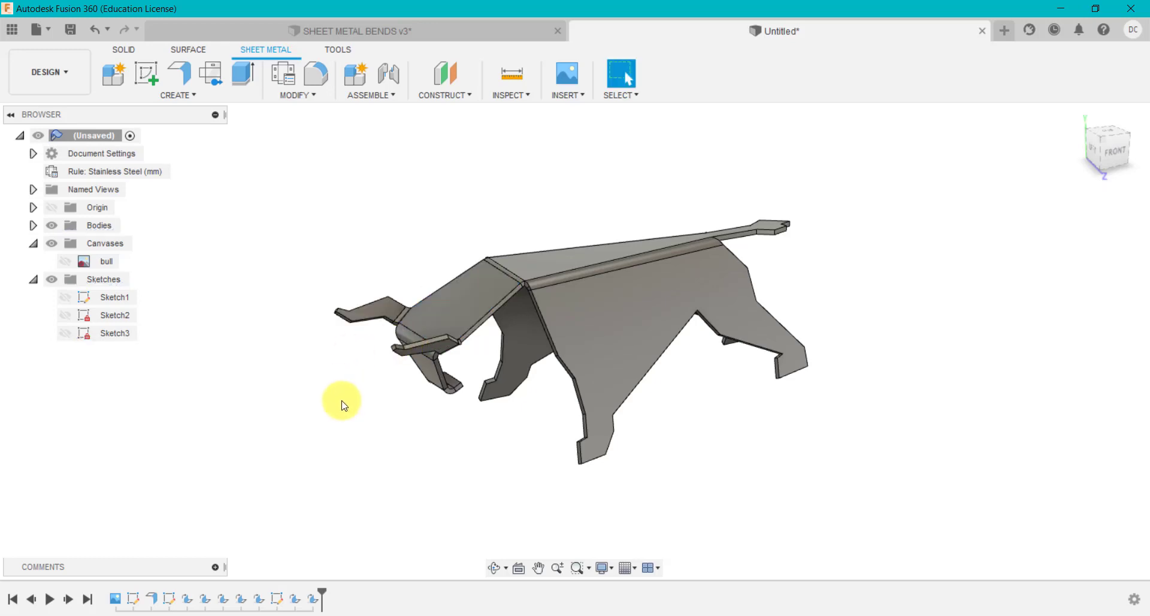
Step: In the SHEET METAL BENDS v3 reference, roll history past Bend6 and Bend7 and inspect Sketch4 on the head
left_click(505, 28)
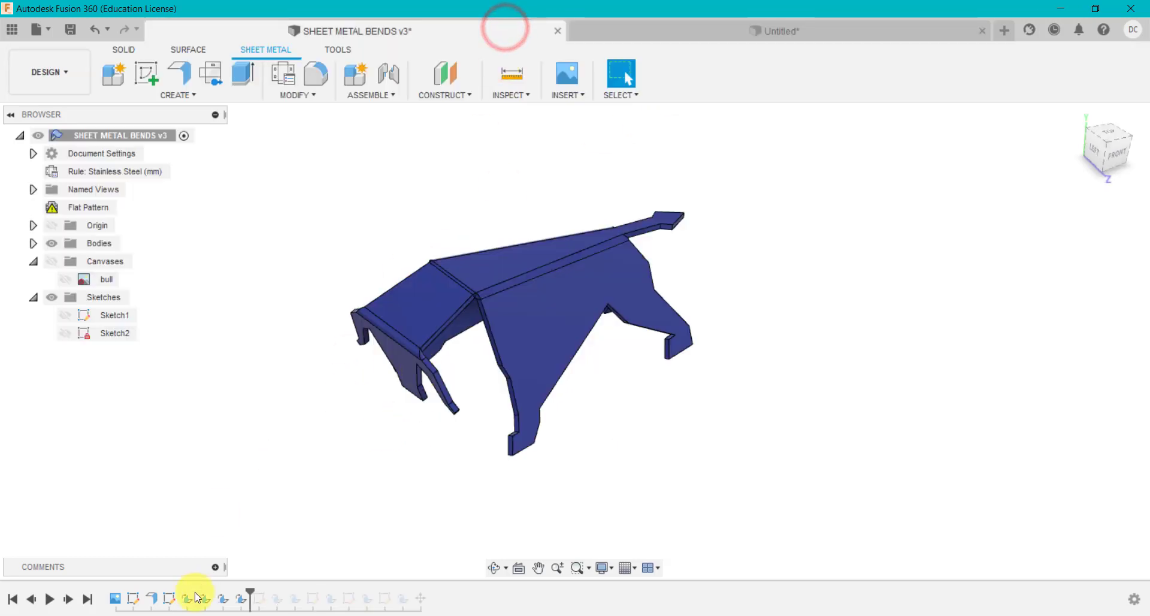
left_click_drag(250, 588, 315, 592)
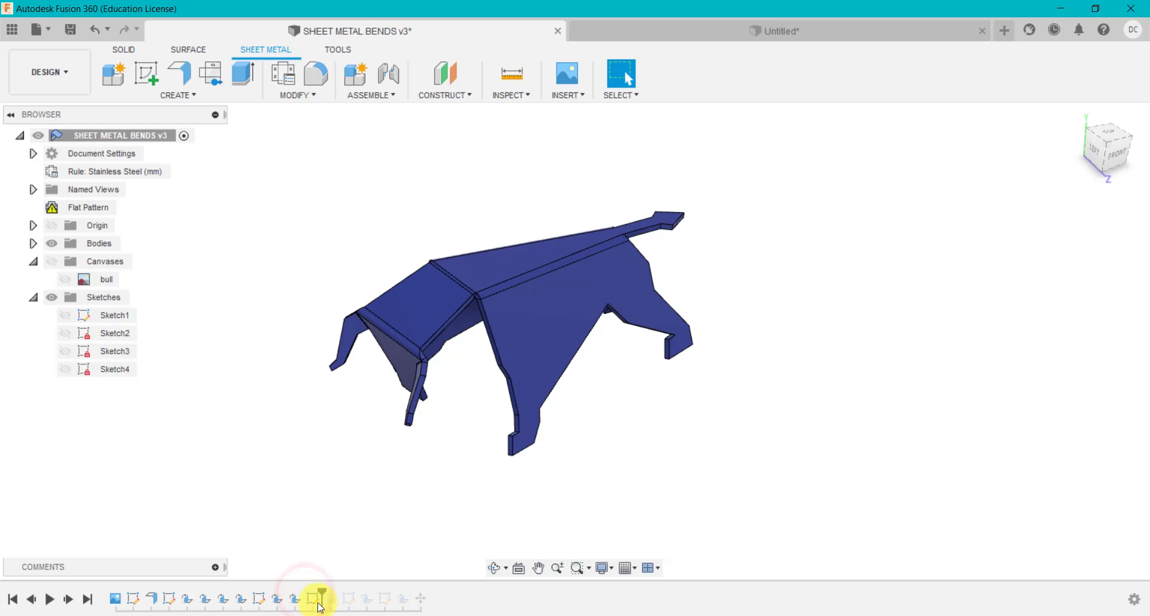
left_click(313, 597)
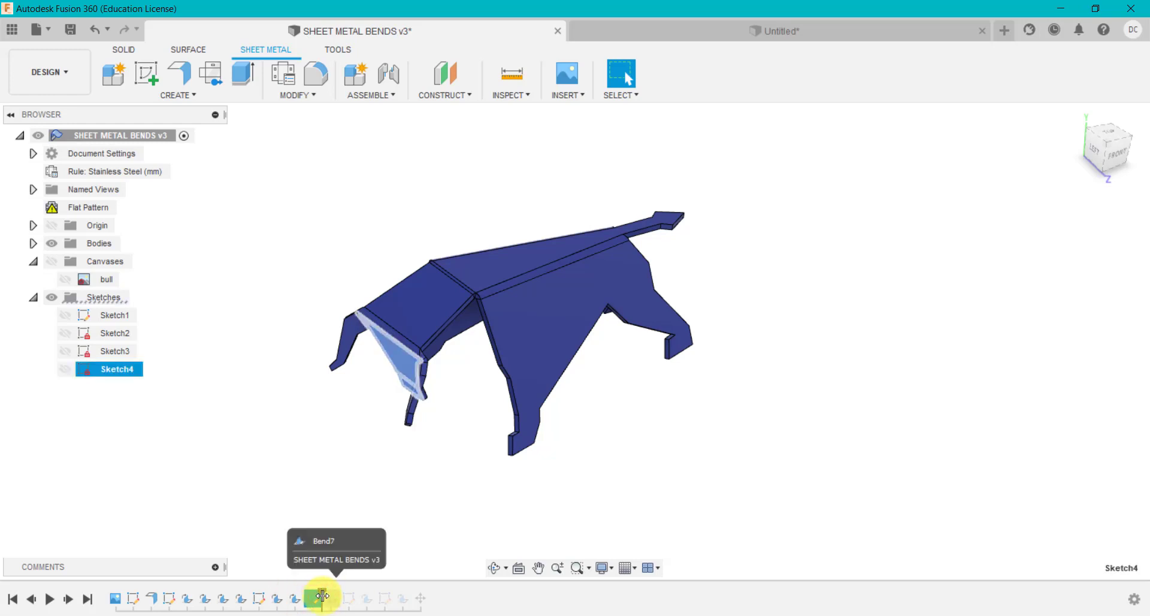
left_click_drag(322, 595, 338, 595)
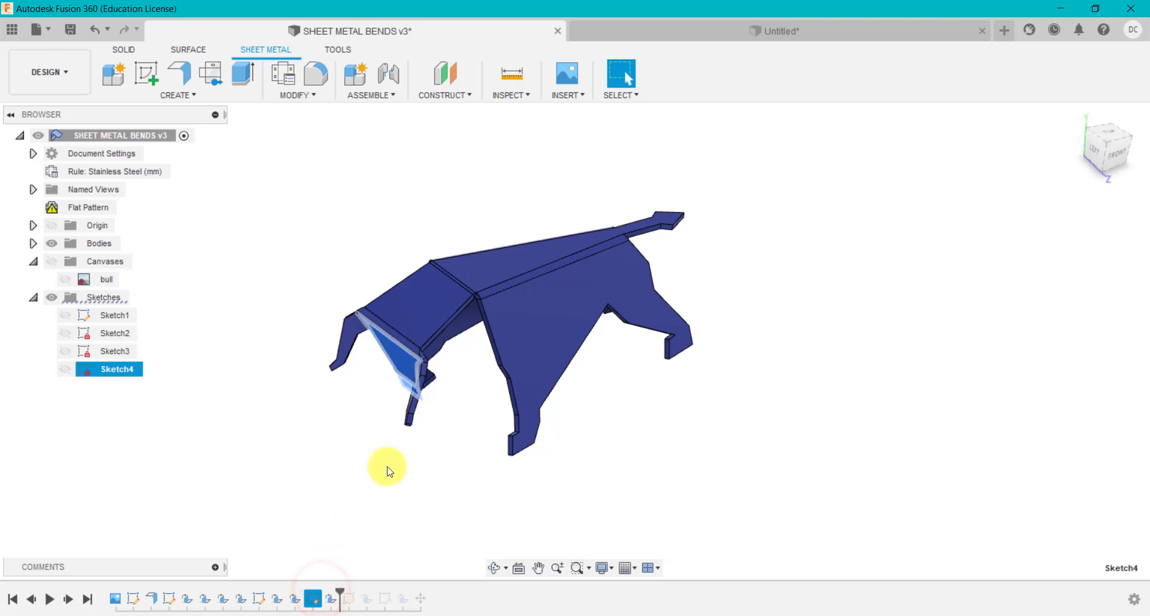
left_click(446, 462)
scroll(434, 422, "up", 3)
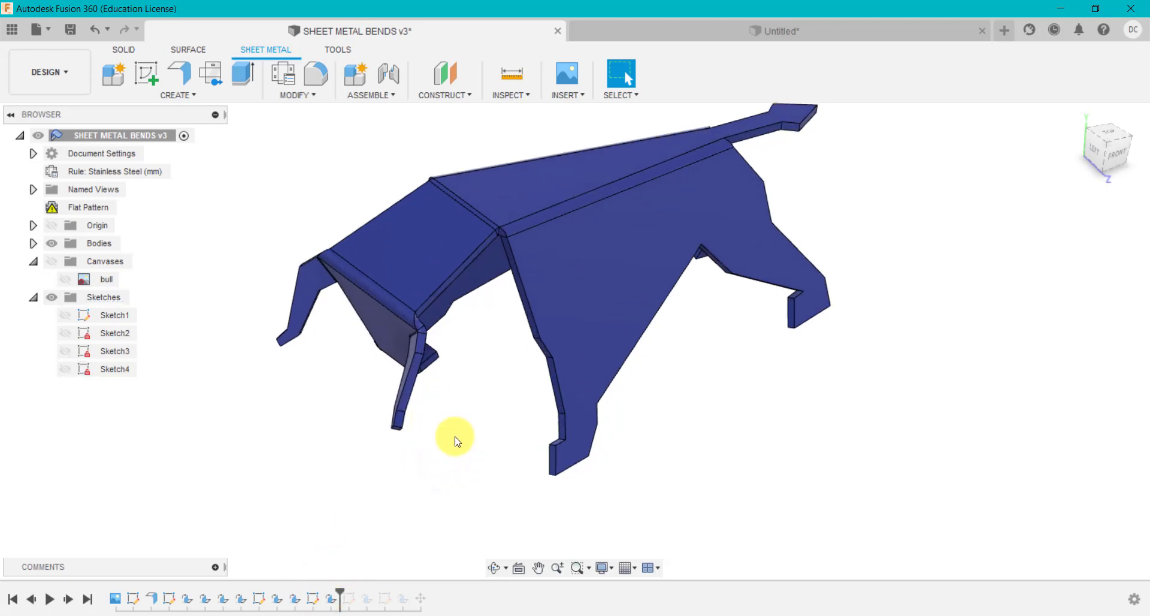
middle_click_drag(456, 441, 357, 551, "shift")
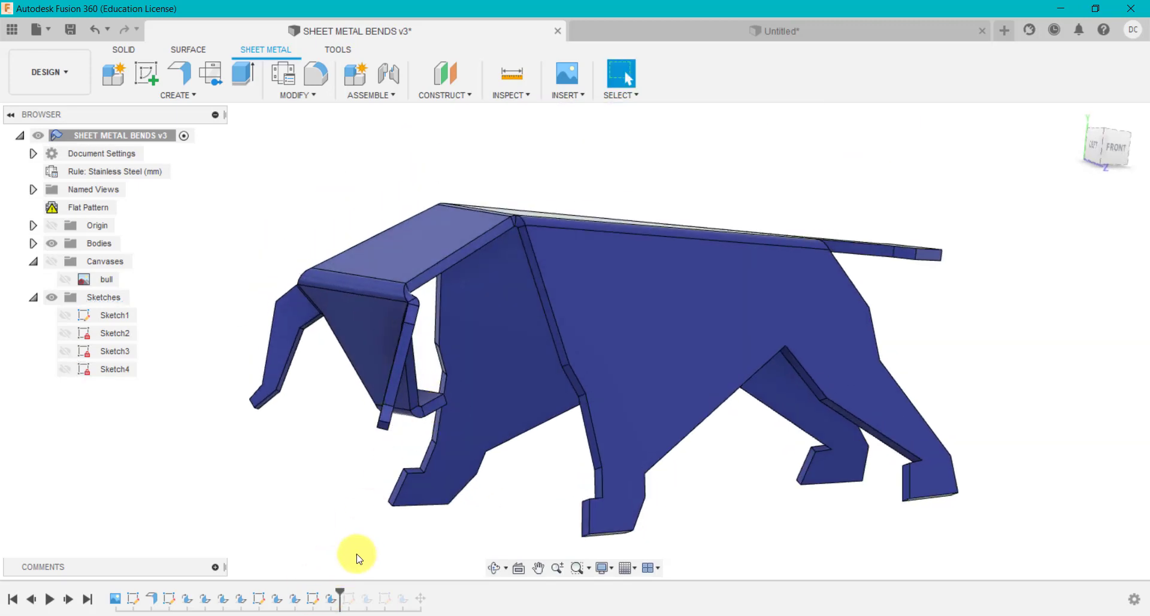
left_click(313, 599)
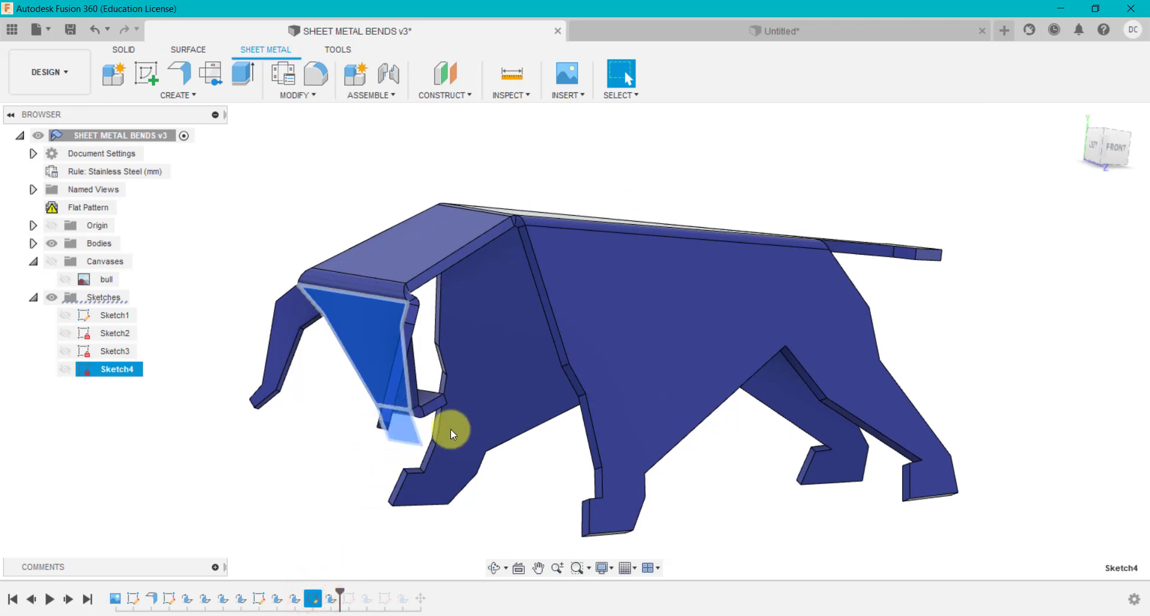
left_click(315, 459)
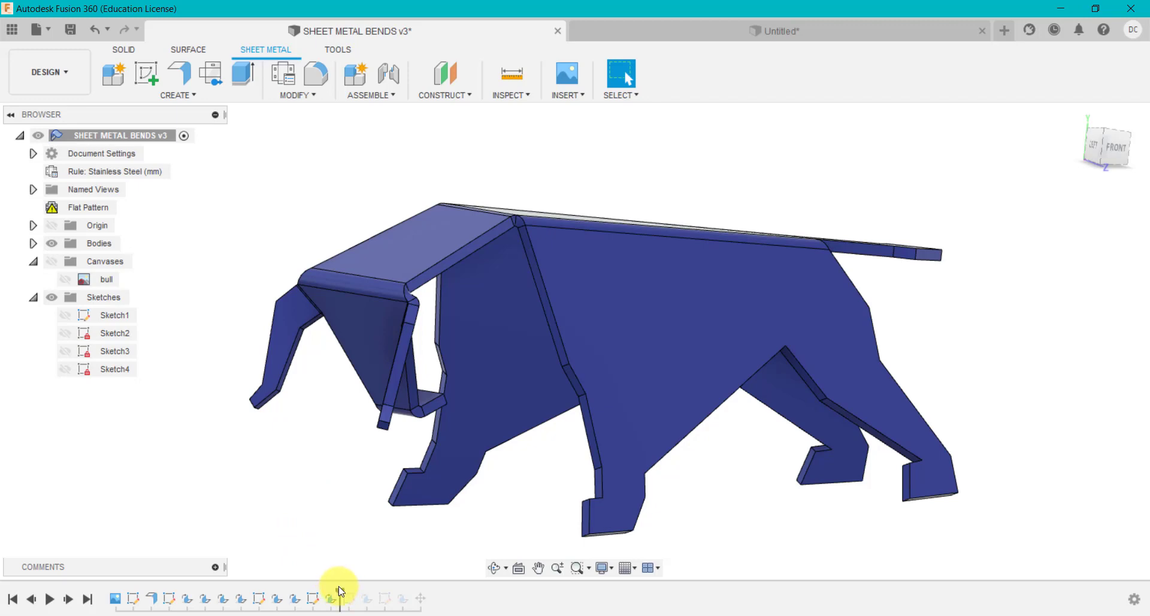
Step: Roll forward through Sketch5 and the tail bend, and confirm the tail angle of 55 deg
left_click_drag(339, 588, 351, 599)
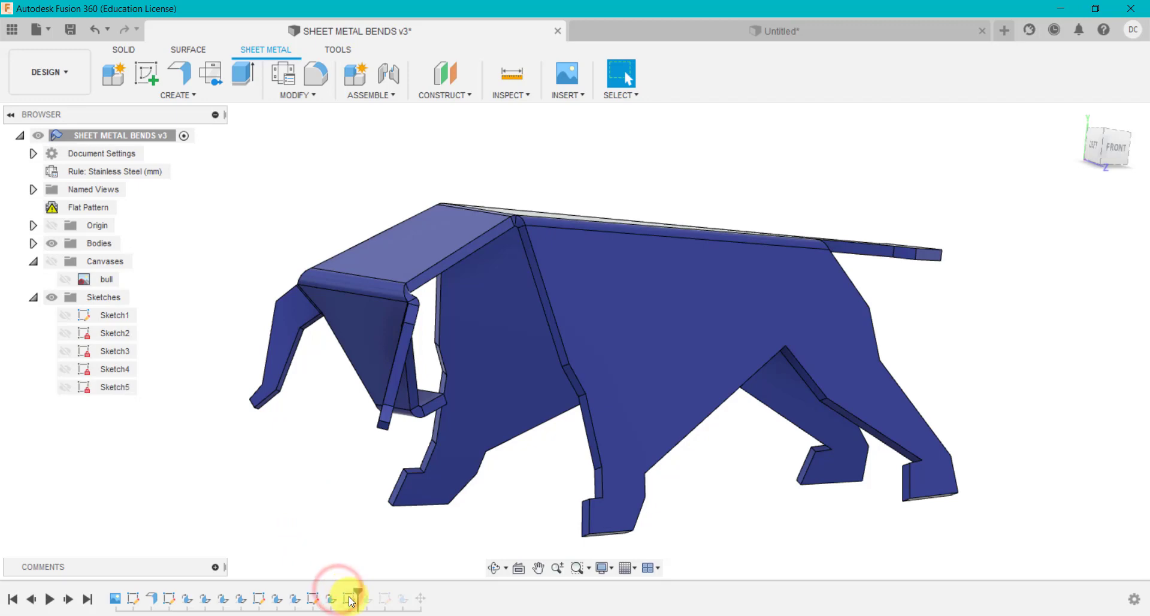
left_click(349, 598)
mouse_move(552, 192)
middle_mouse_down("shift")
mouse_move(601, 167)
mouse_move(565, 244)
middle_mouse_up("shift")
left_click(386, 510)
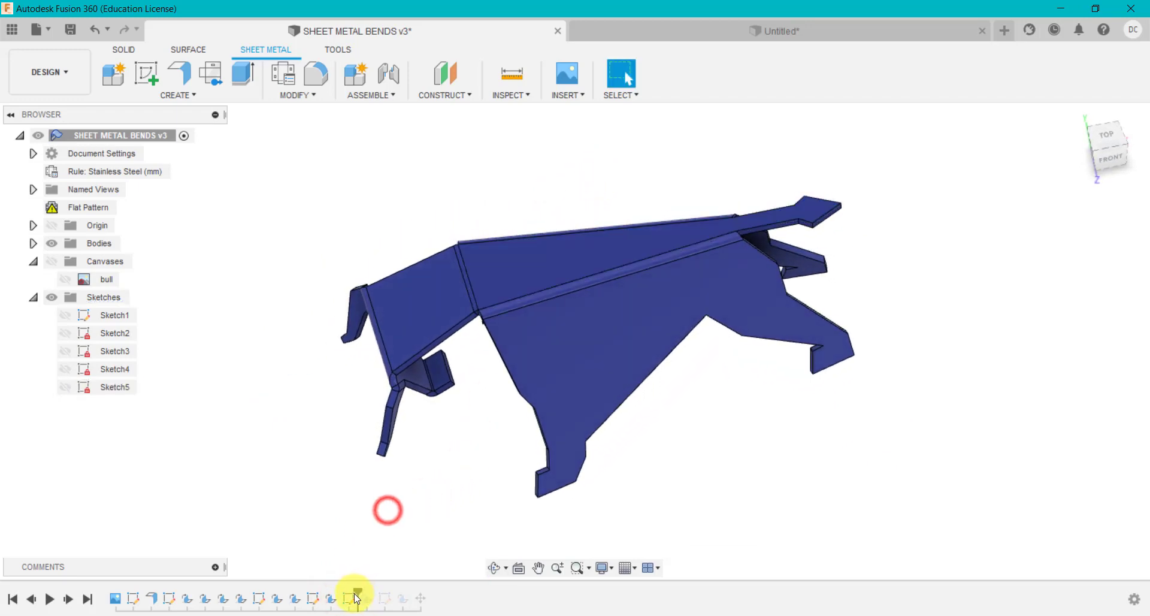
left_click_drag(357, 594, 367, 598)
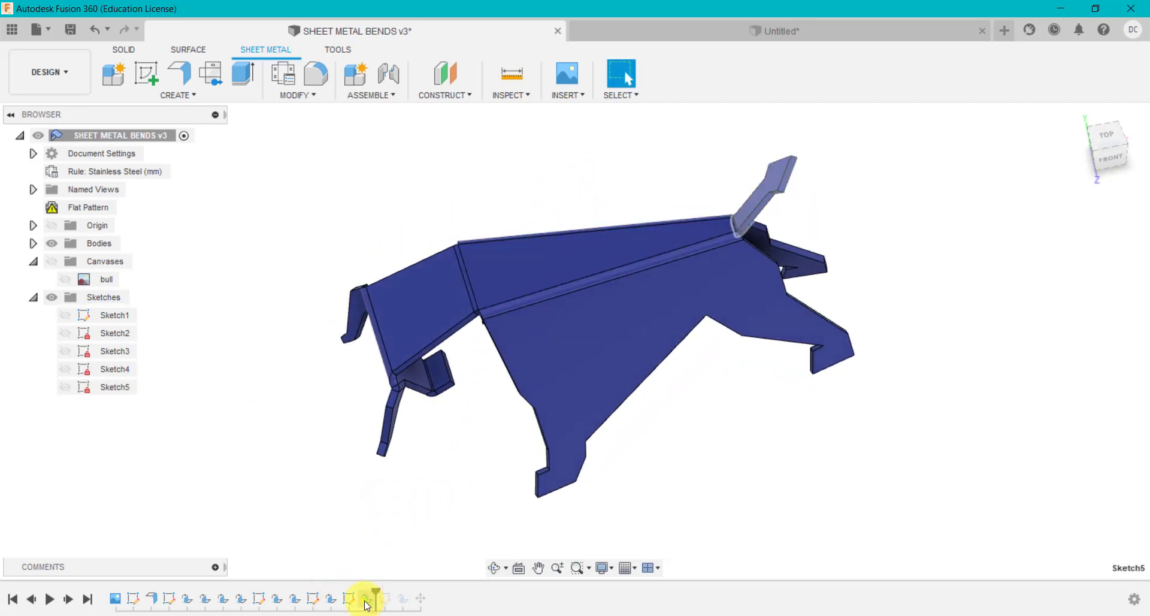
right_click(366, 601)
left_click(413, 472)
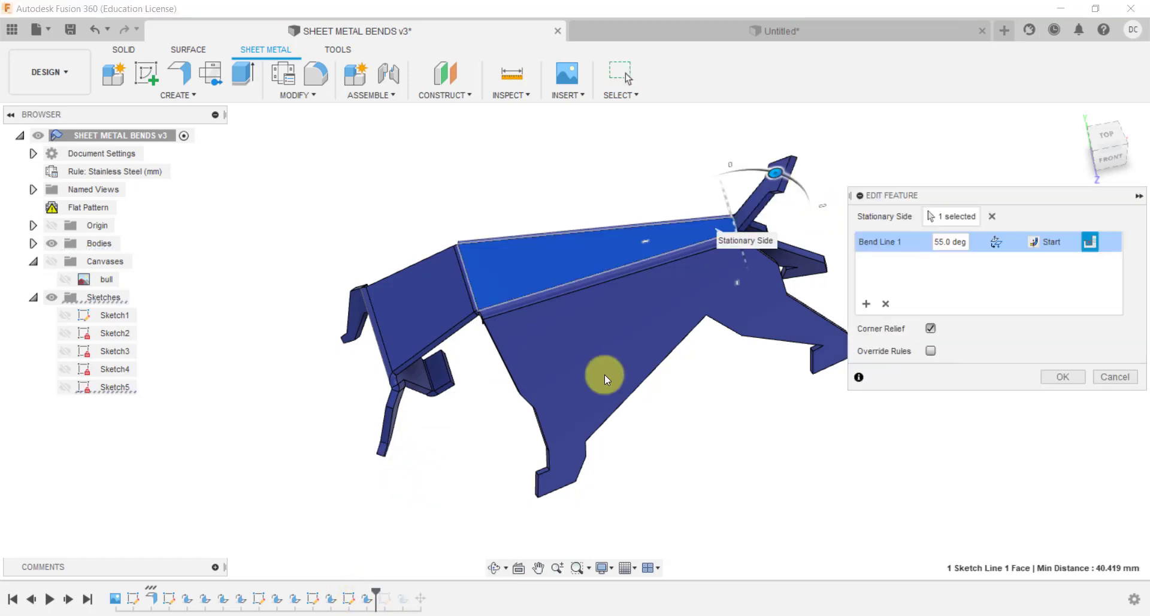
left_click(1122, 380)
Step: On the Untitled bull, sketch a line across the tail's base on the back face
left_click(615, 33)
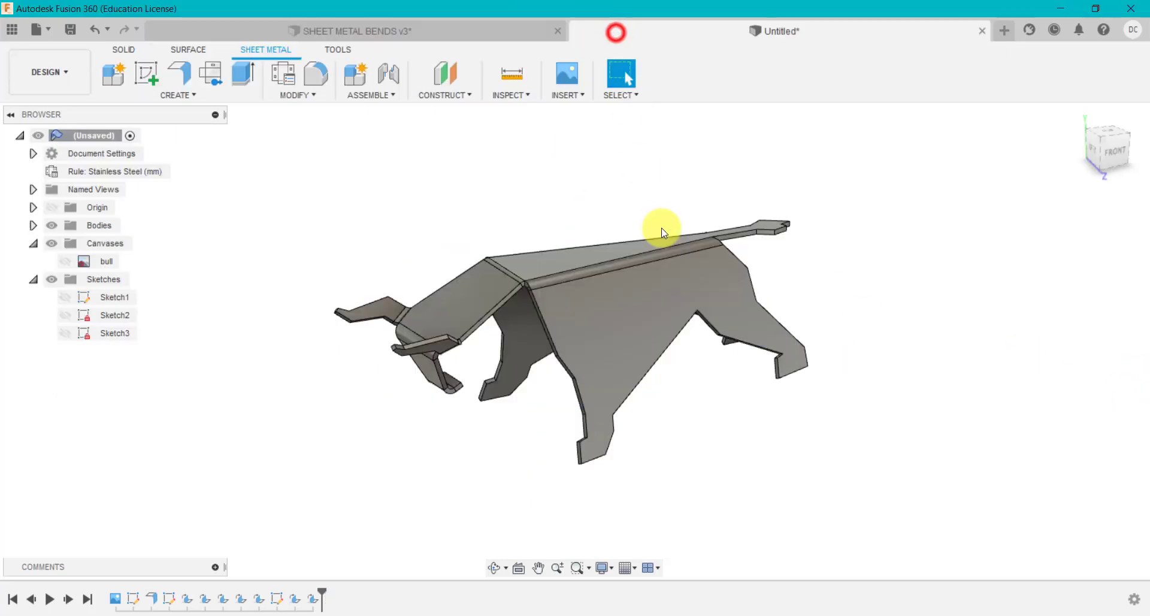
scroll(713, 215, "up", 3)
middle_click_drag(713, 216, 713, 226, "shift")
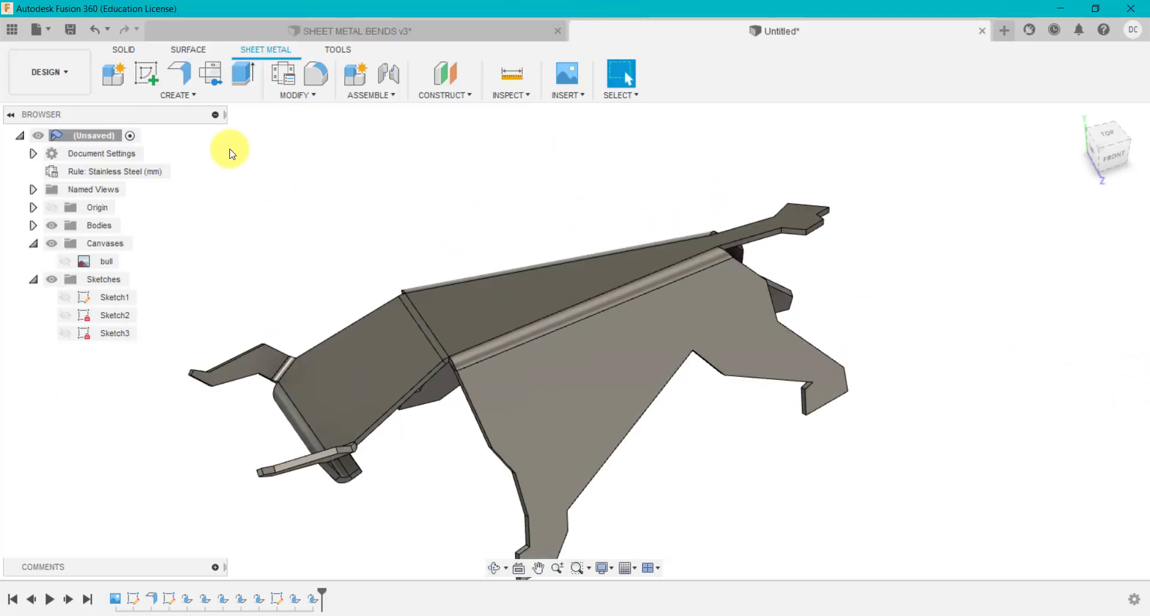
left_click(147, 73)
scroll(694, 264, "up", 5)
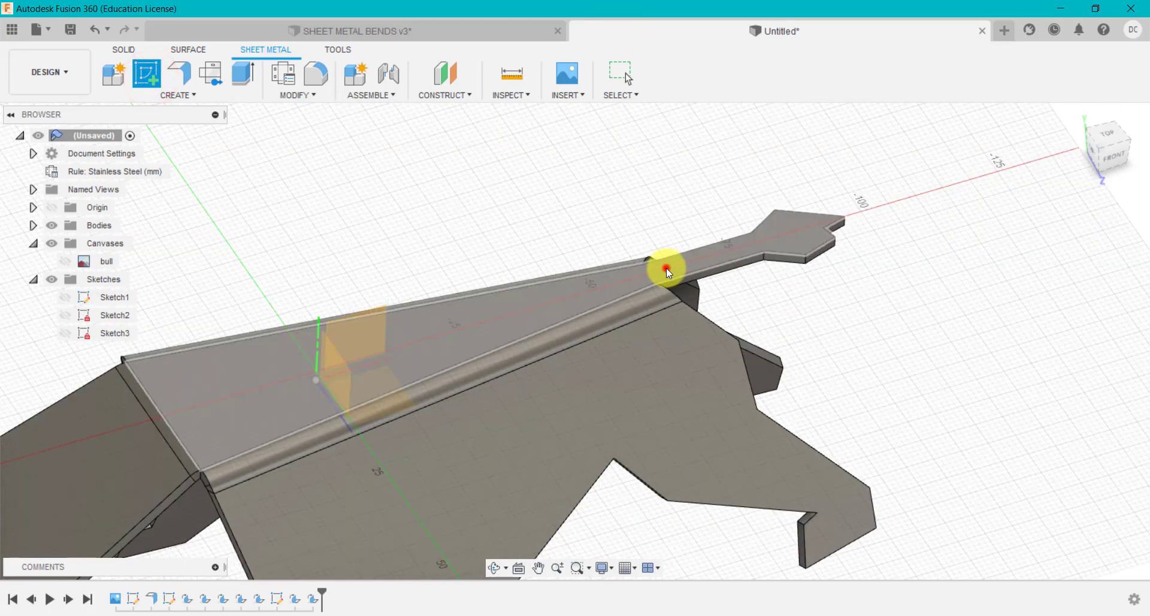
left_click(666, 268)
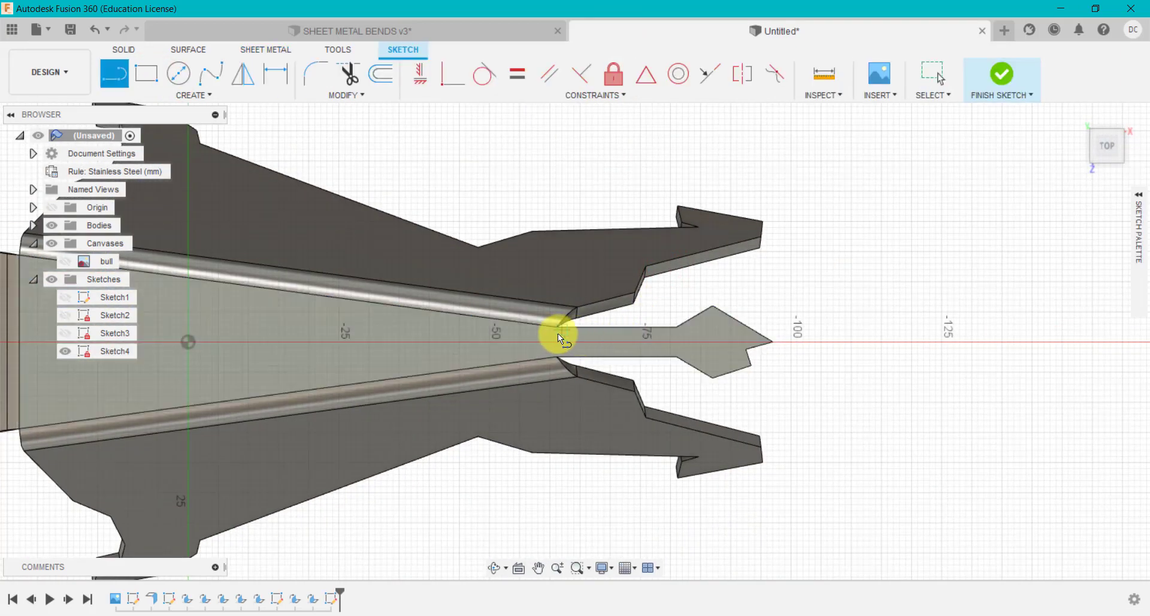
key("l")
left_click(558, 328)
left_click(559, 353)
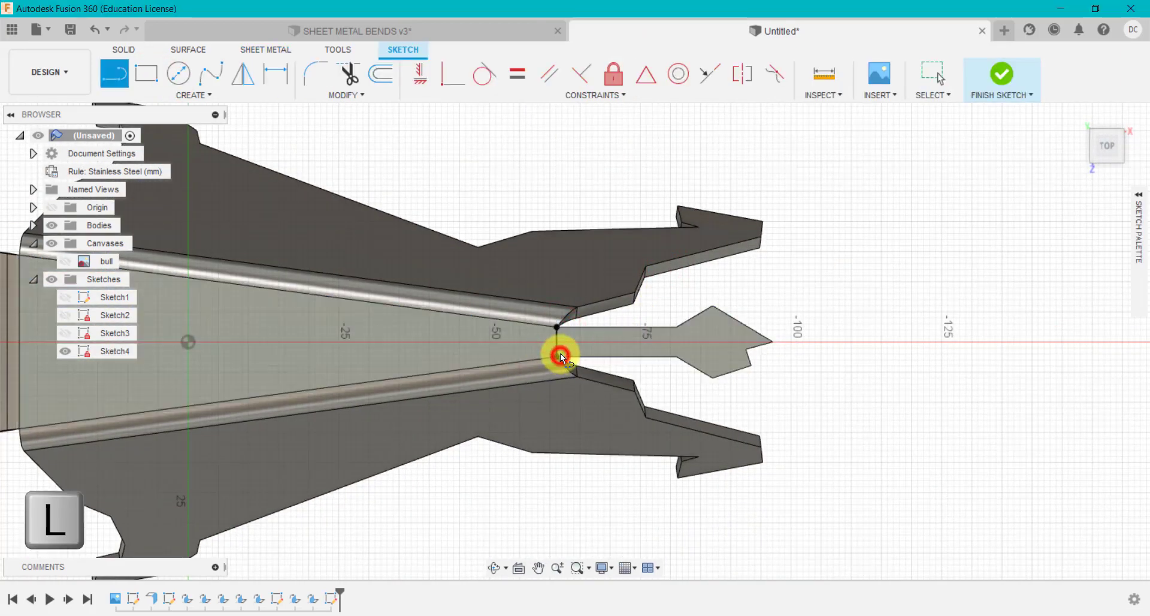
left_click(1003, 76)
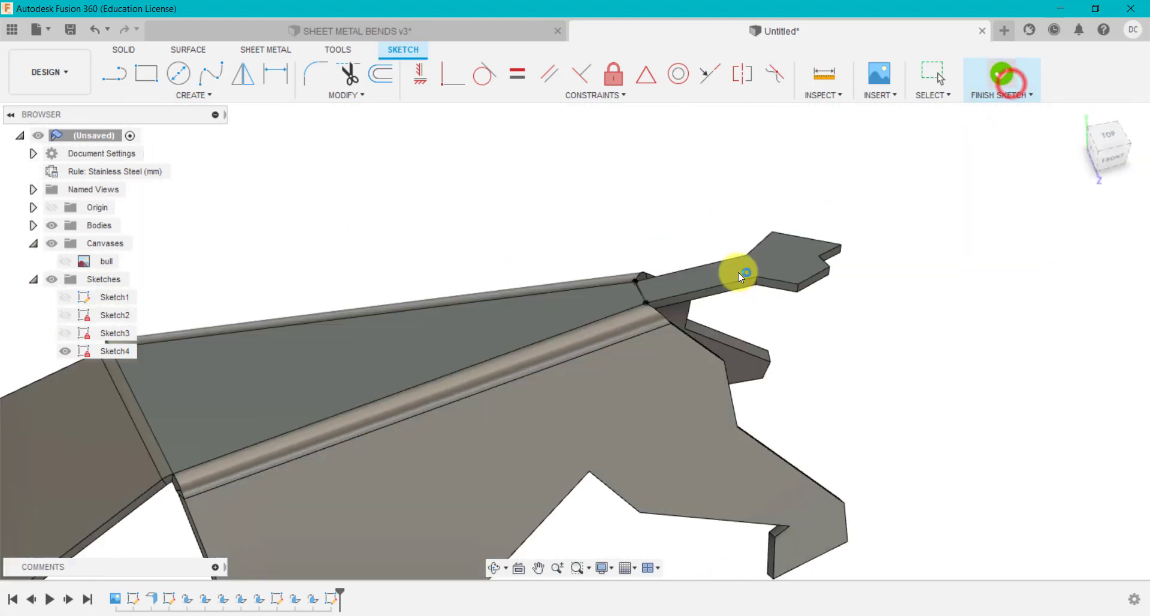
Step: Bend the tail up 35 deg along that line with the back face fixed, then return to the reference
left_click(184, 95)
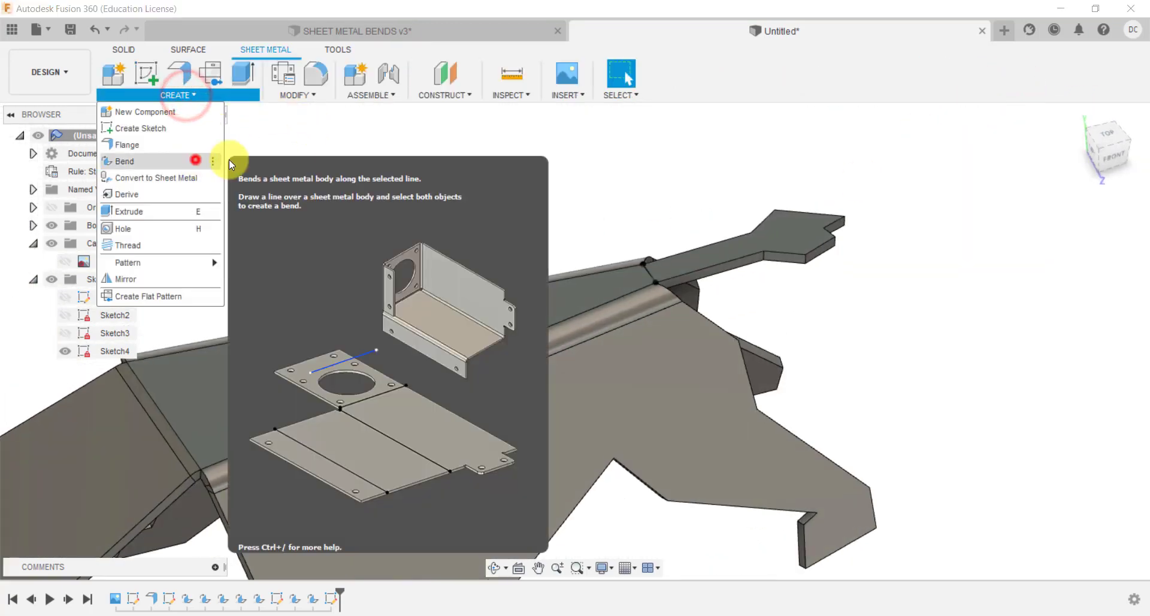
left_click(196, 160)
scroll(623, 281, "up", 3)
left_click(617, 321)
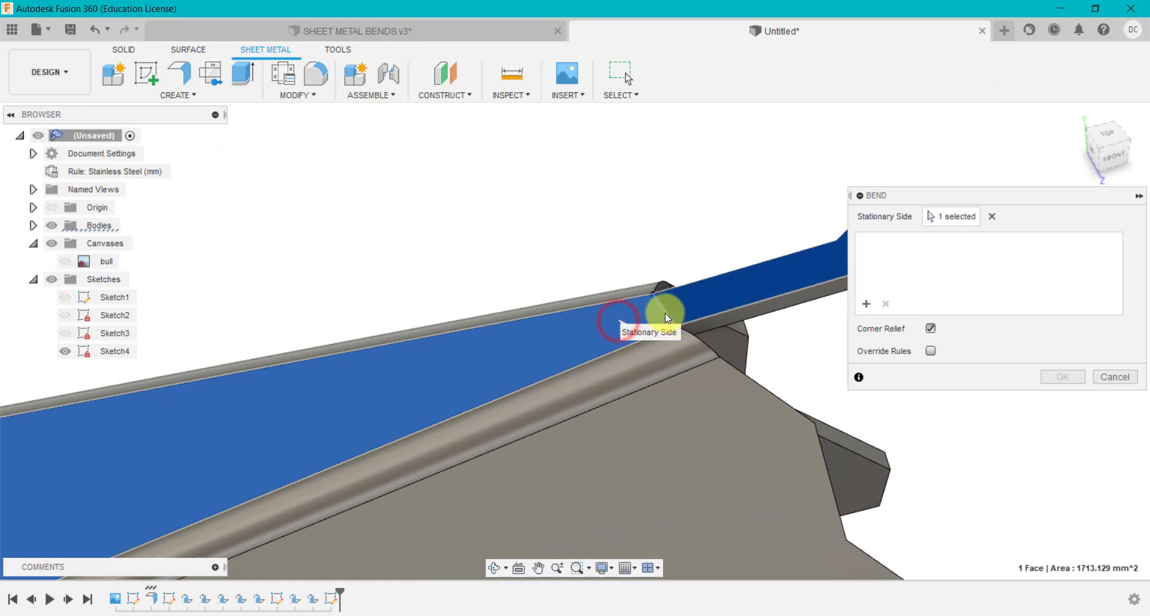
left_click(664, 312)
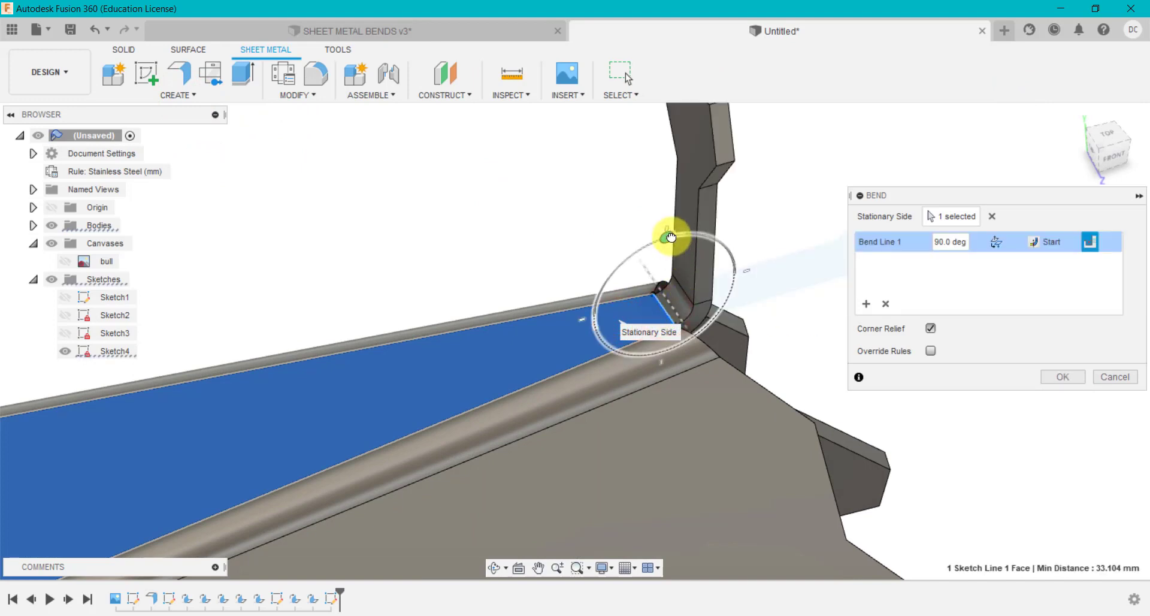
left_click_drag(670, 237, 735, 228)
scroll(735, 233, "down", 1)
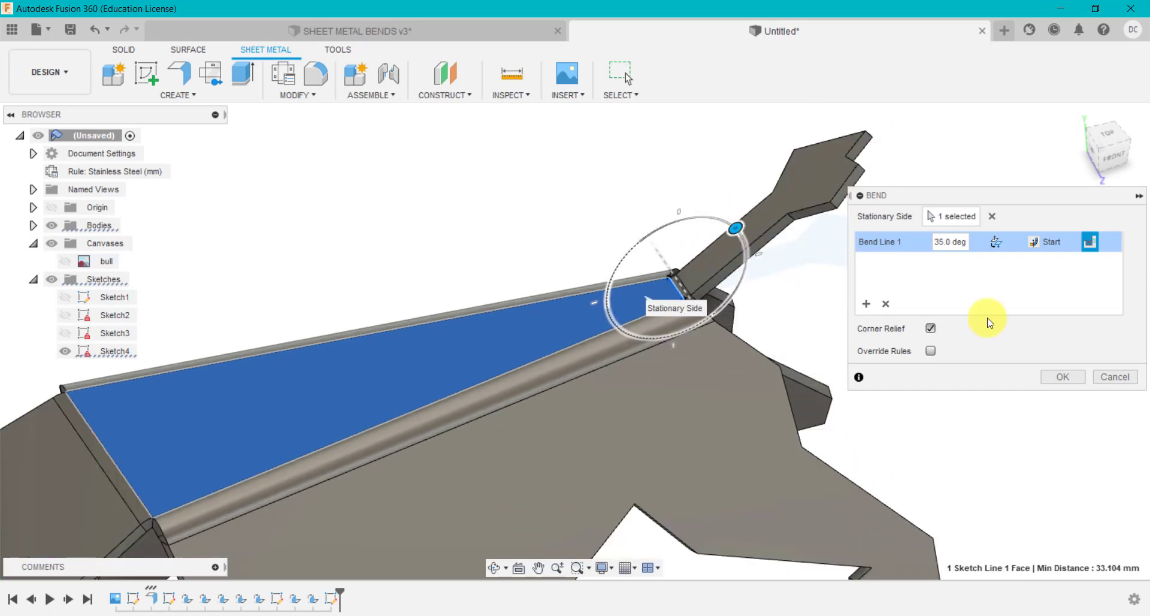
left_click(1056, 376)
left_click(511, 35)
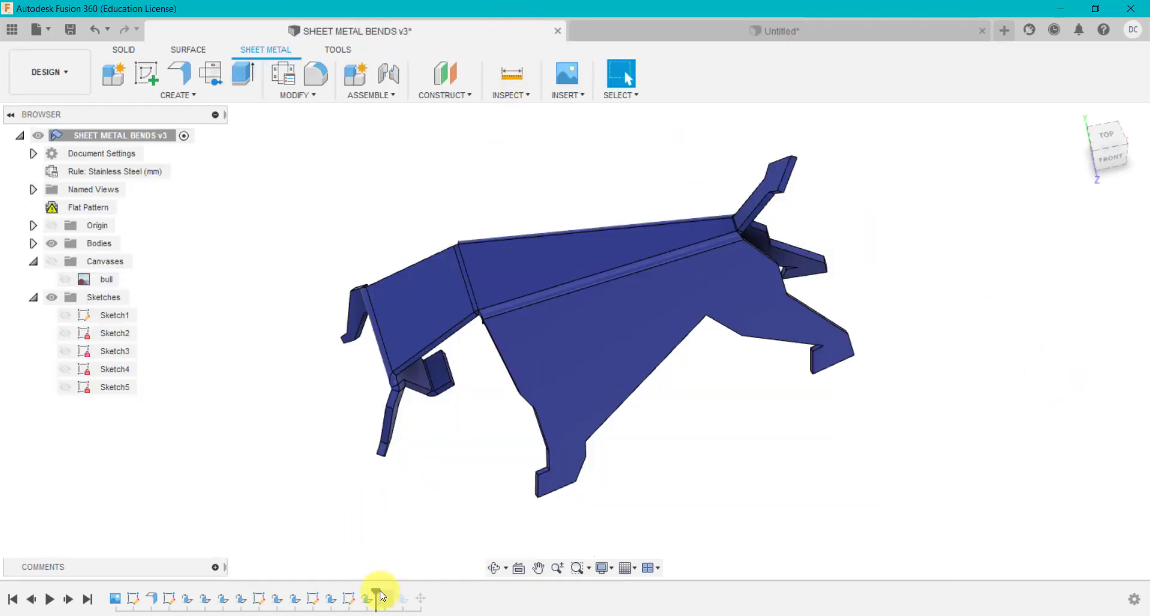
Step: Roll the reference history forward to its tail bend, then start a sketch on the Untitled bull's tail face
left_click_drag(377, 592, 400, 592)
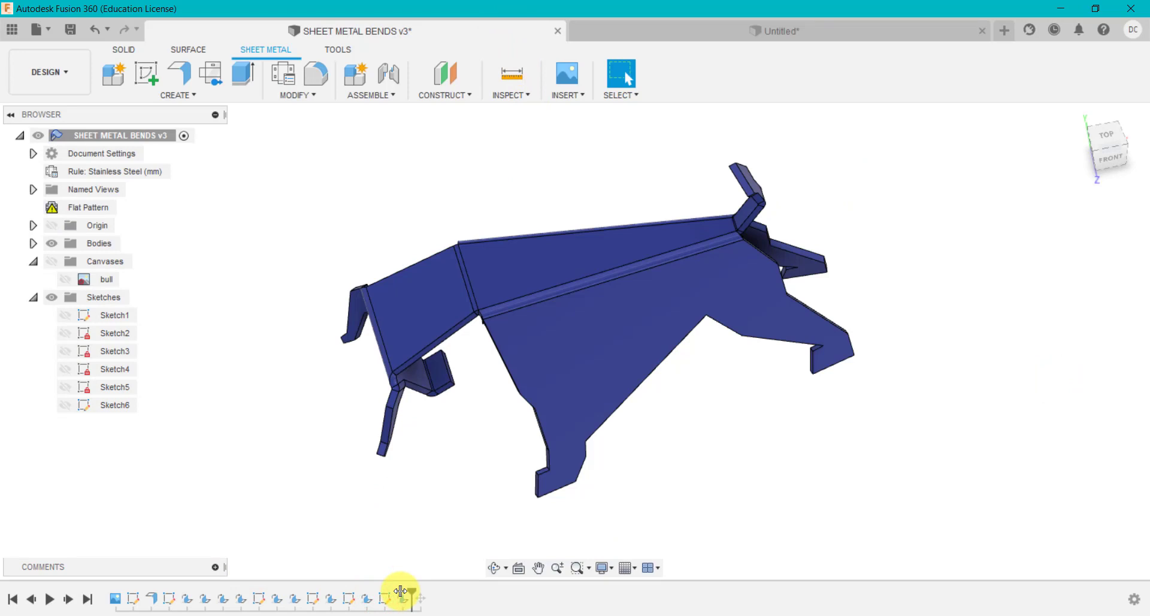
middle_click_drag(949, 264, 904, 218, "shift")
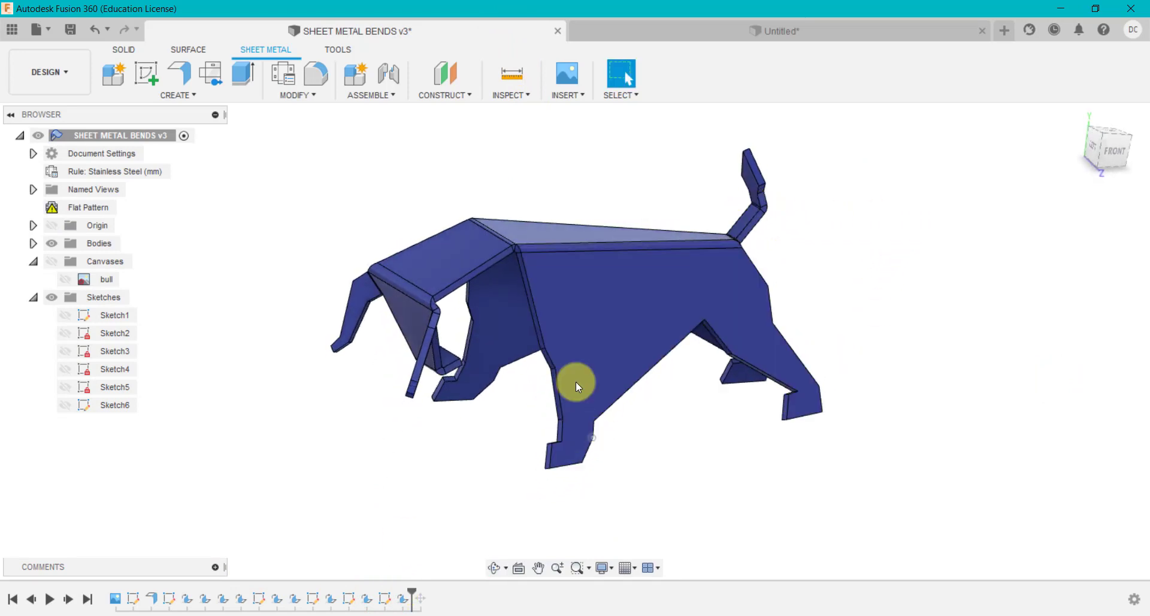
left_click(655, 30)
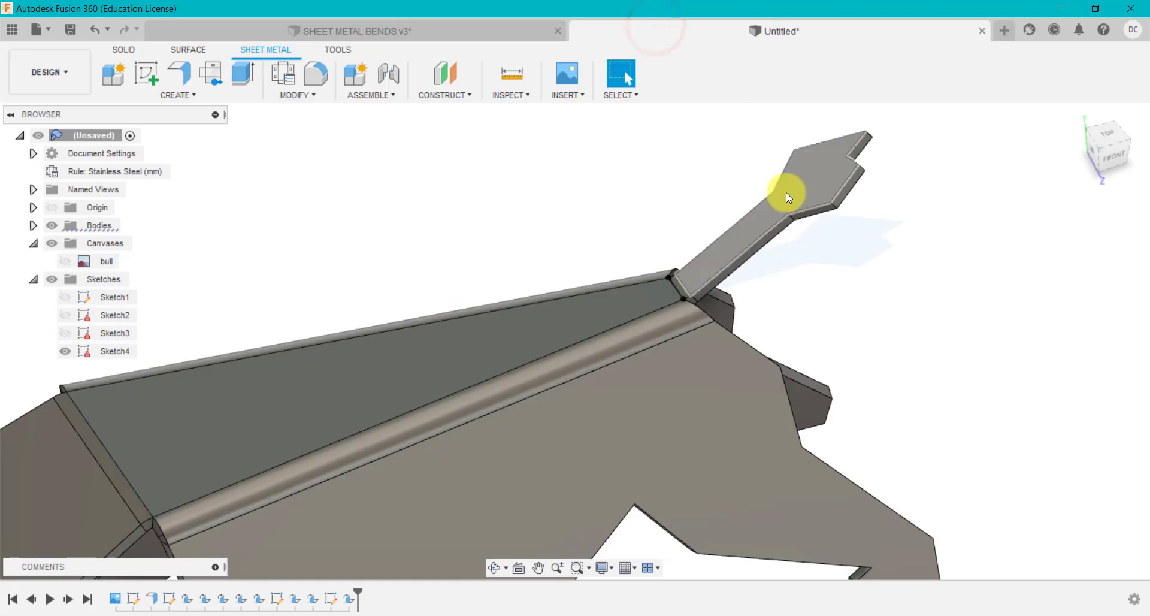
left_click(788, 193)
left_click(148, 74)
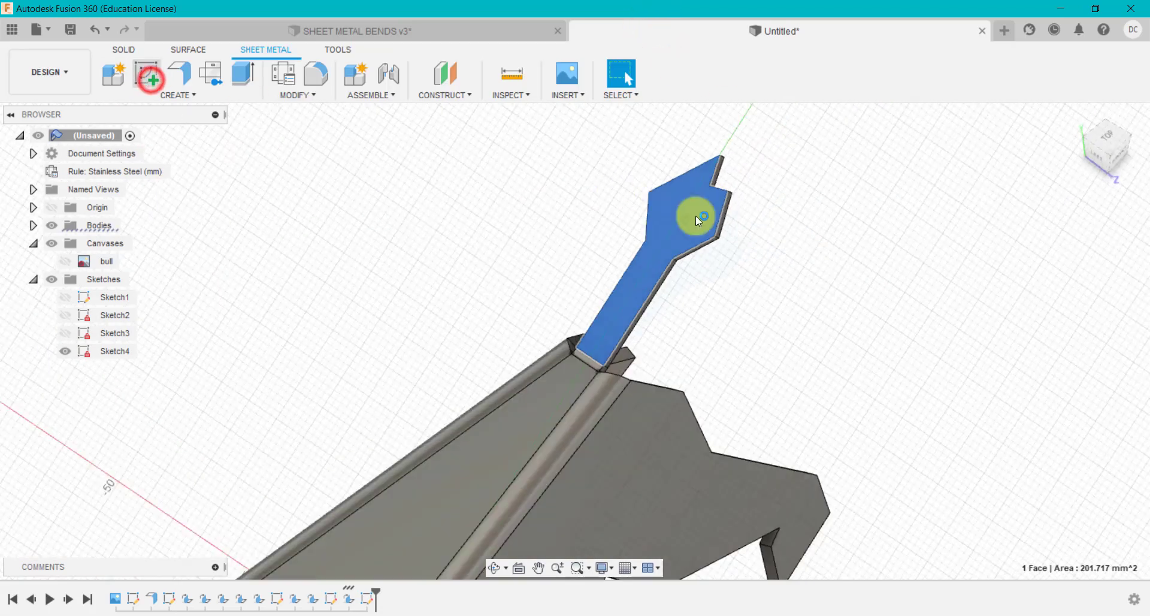
Step: Draw a line across the tail where the narrow strip meets its wider end
key("l")
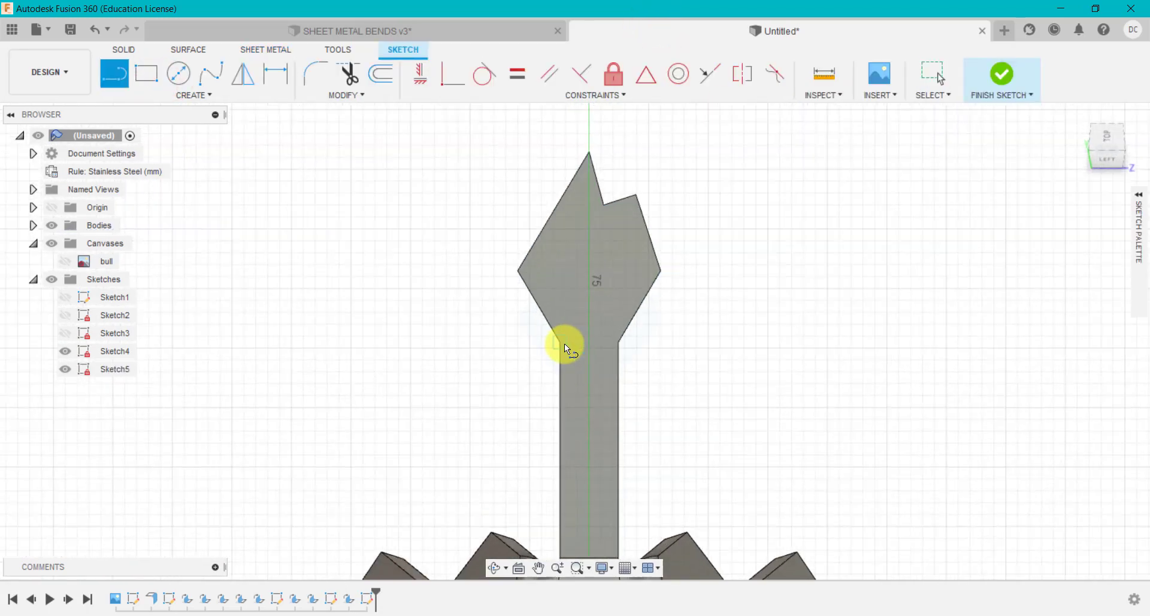
left_click(561, 342)
left_click(617, 342)
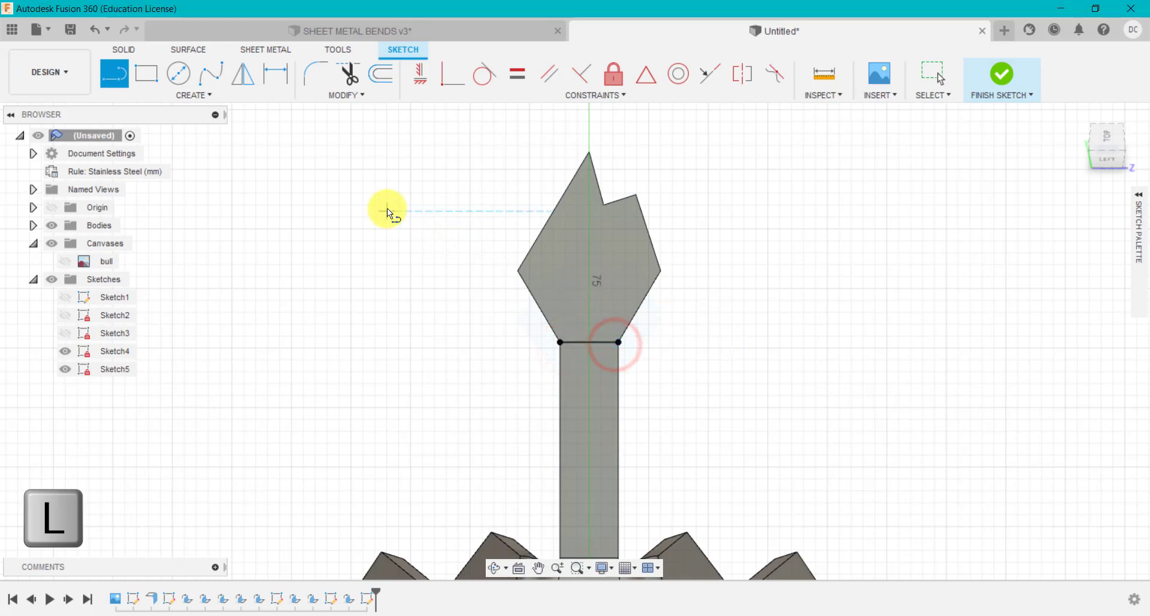
key("Escape")
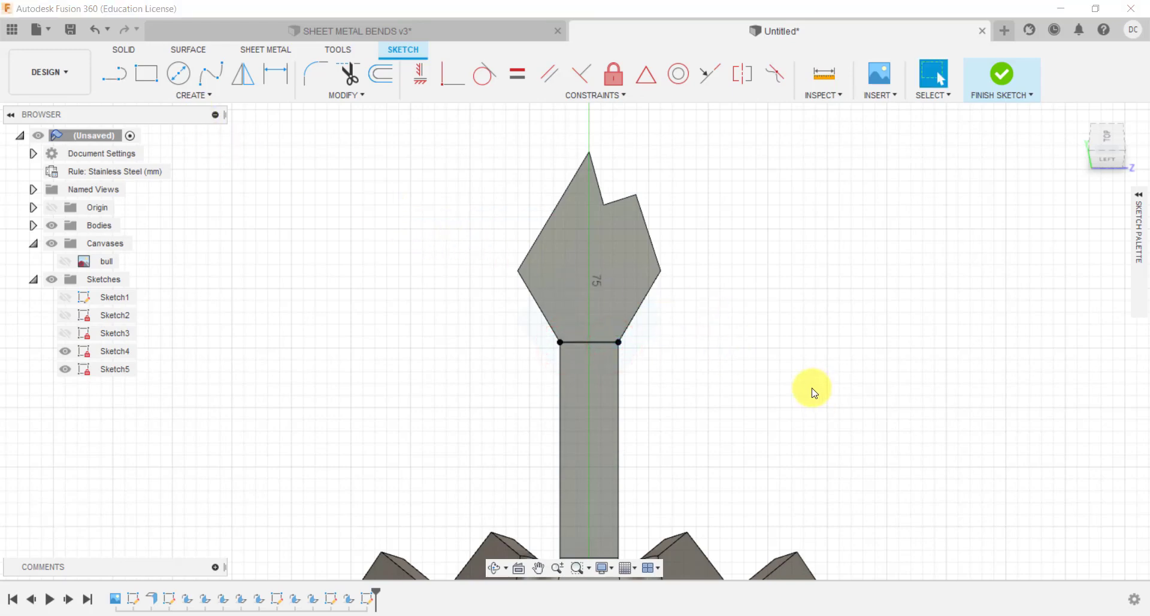
left_click(199, 97)
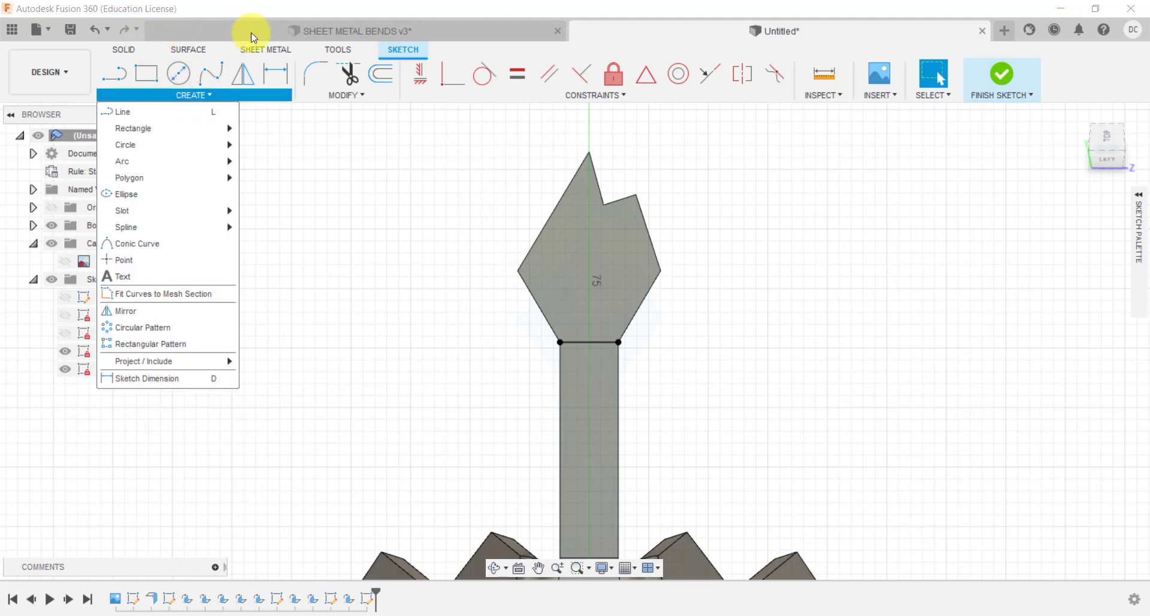
Step: Bend the tail's wide tip upward 110 deg along the Sketch5 line, keeping the narrow strip fixed
left_click(262, 54)
left_click(174, 96)
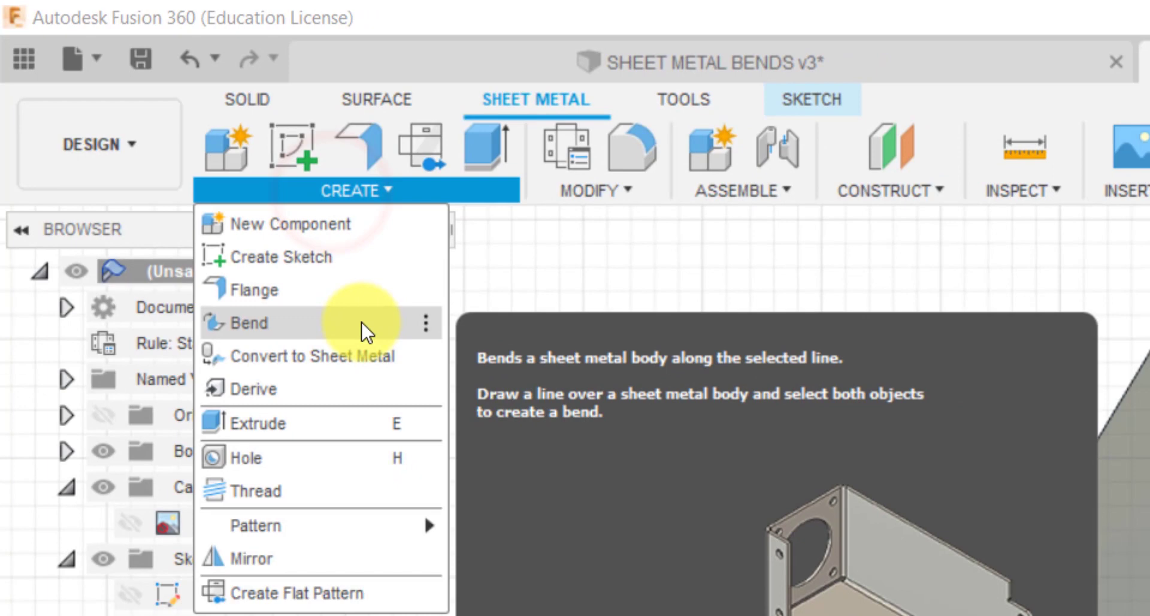
left_click(413, 367)
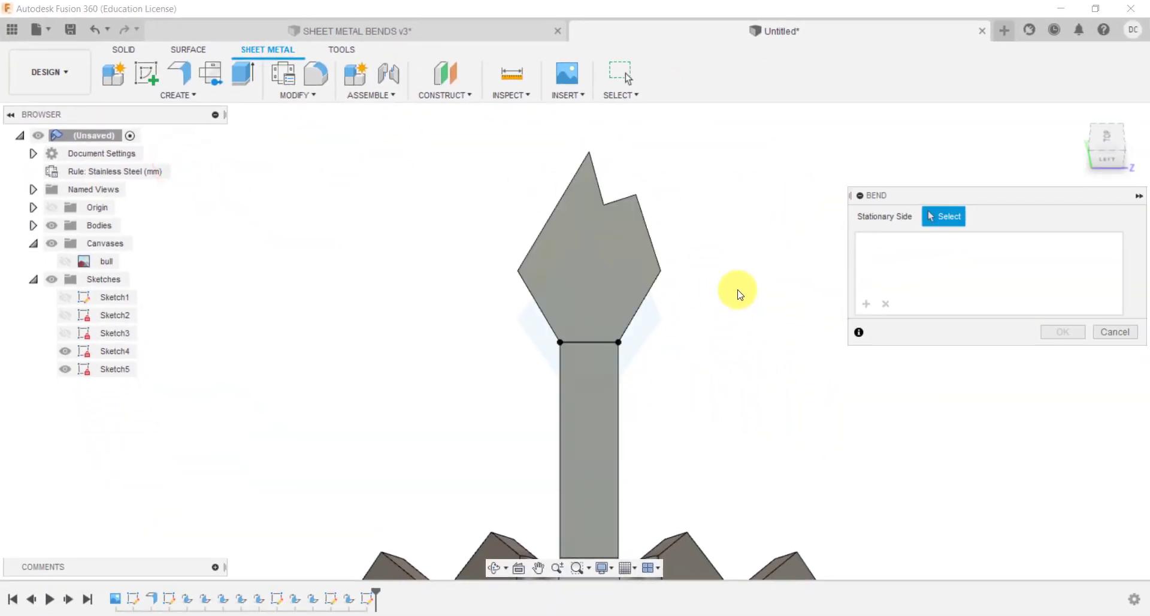
middle_click_drag(739, 290, 659, 305, "shift")
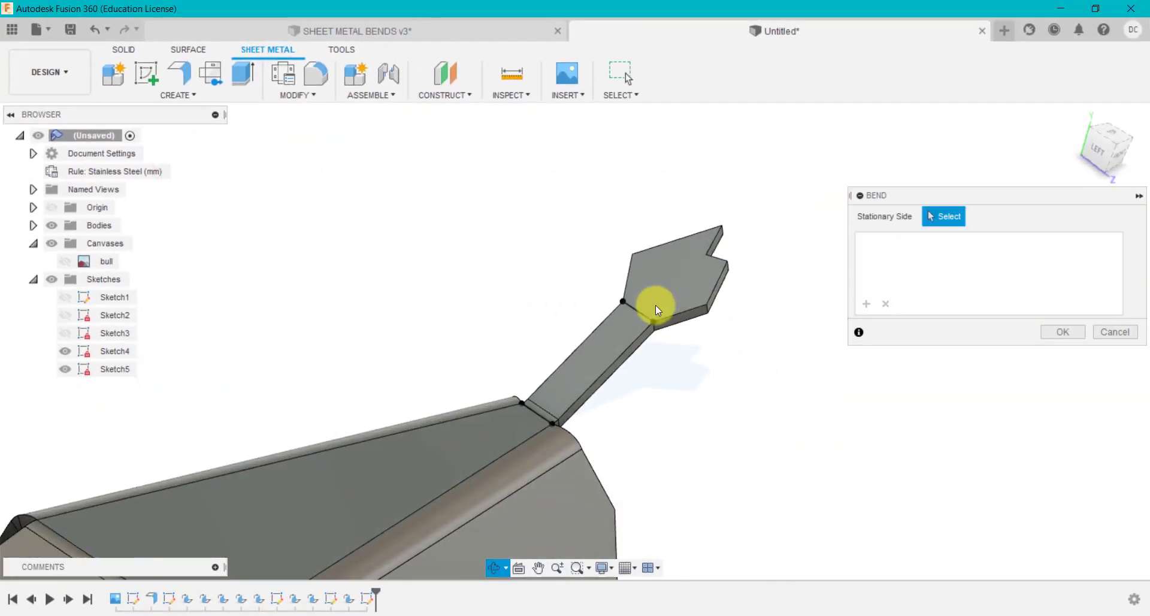
left_click(617, 341)
left_click(636, 313)
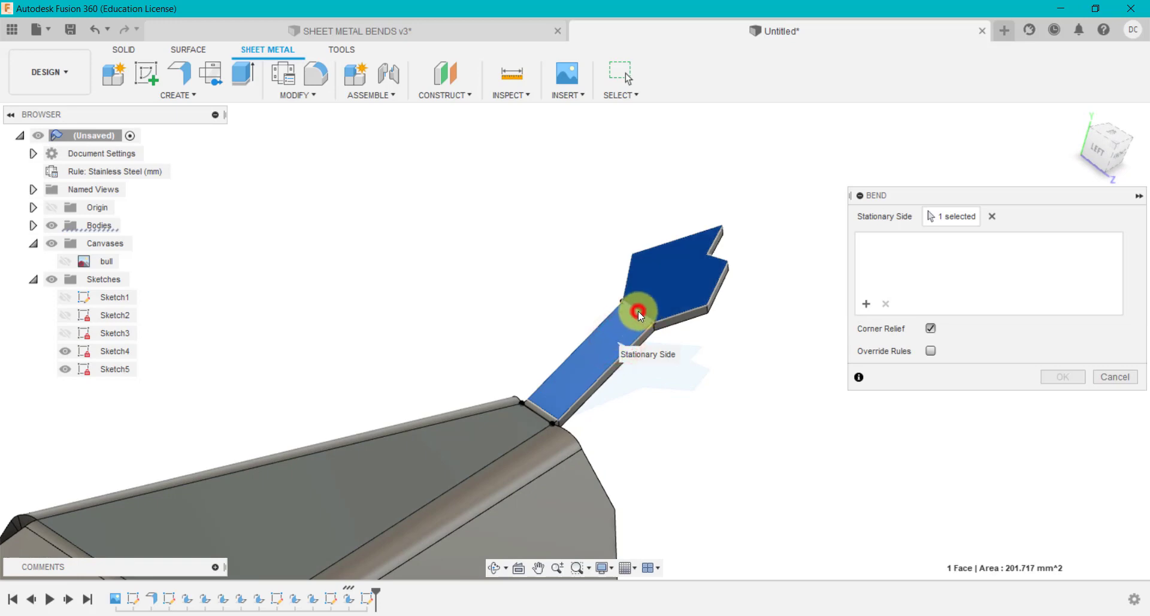
middle_click_drag(711, 330, 667, 336, "shift")
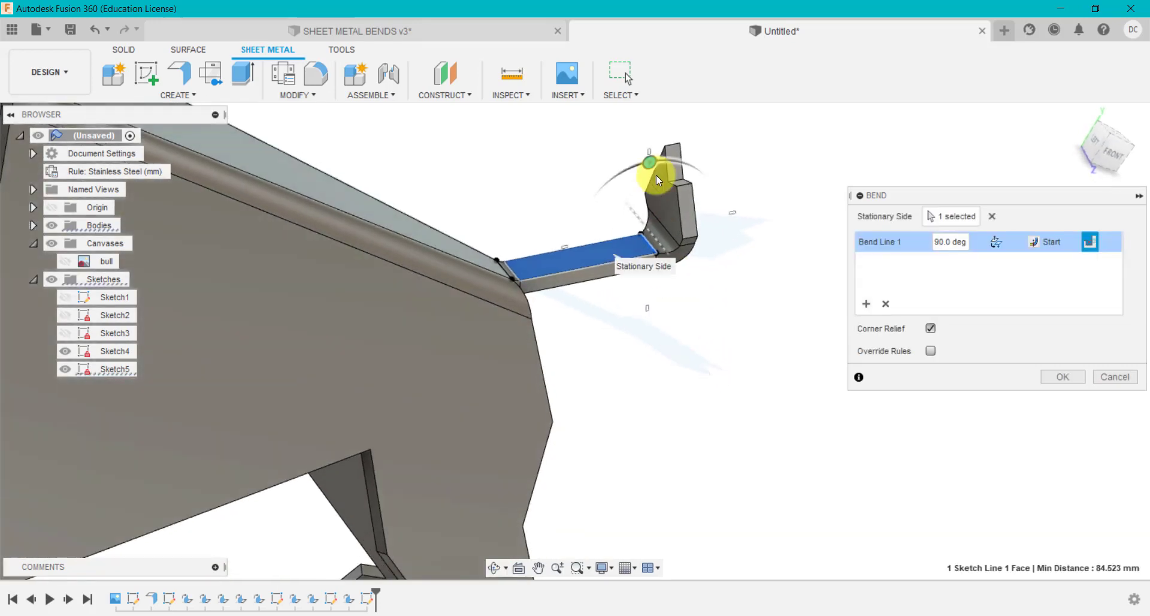
left_click_drag(648, 160, 624, 171)
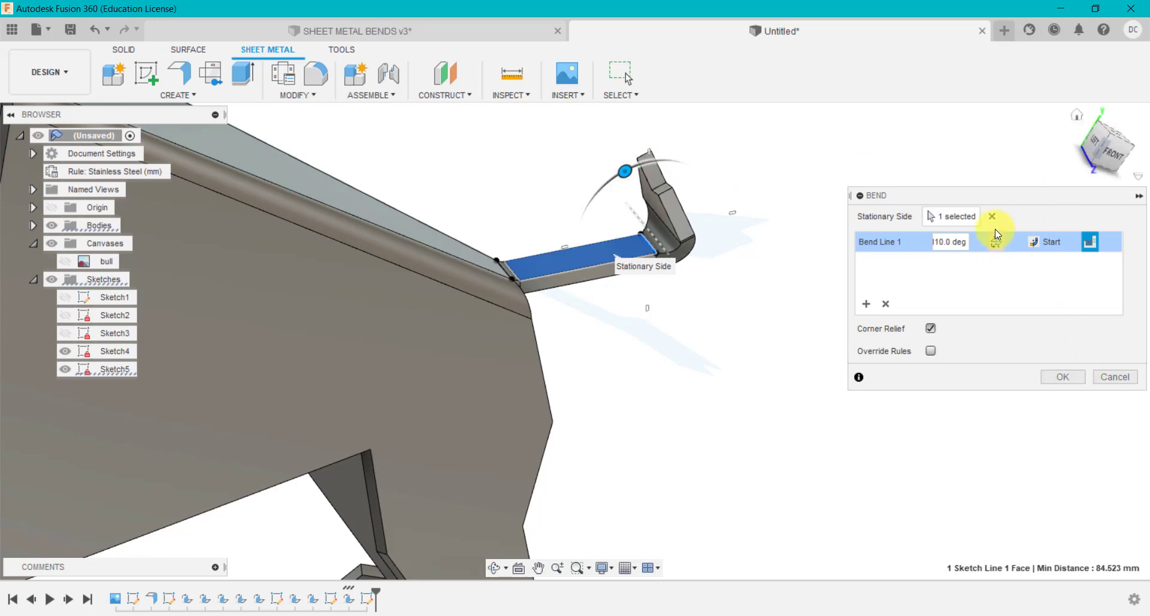
left_click(997, 250)
left_click(997, 250)
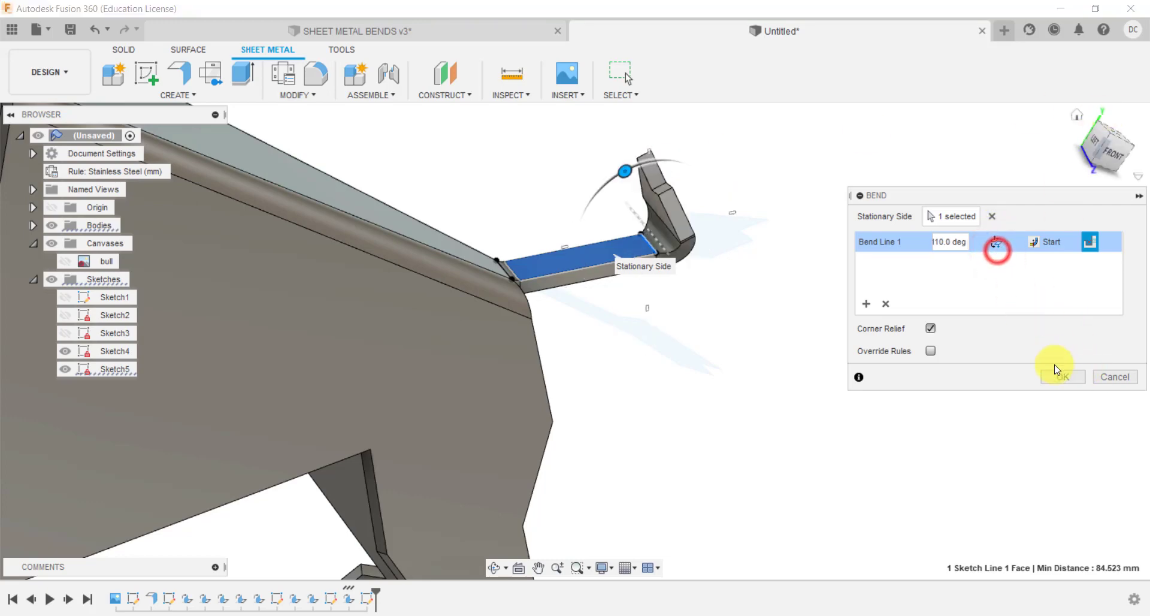
left_click(1060, 376)
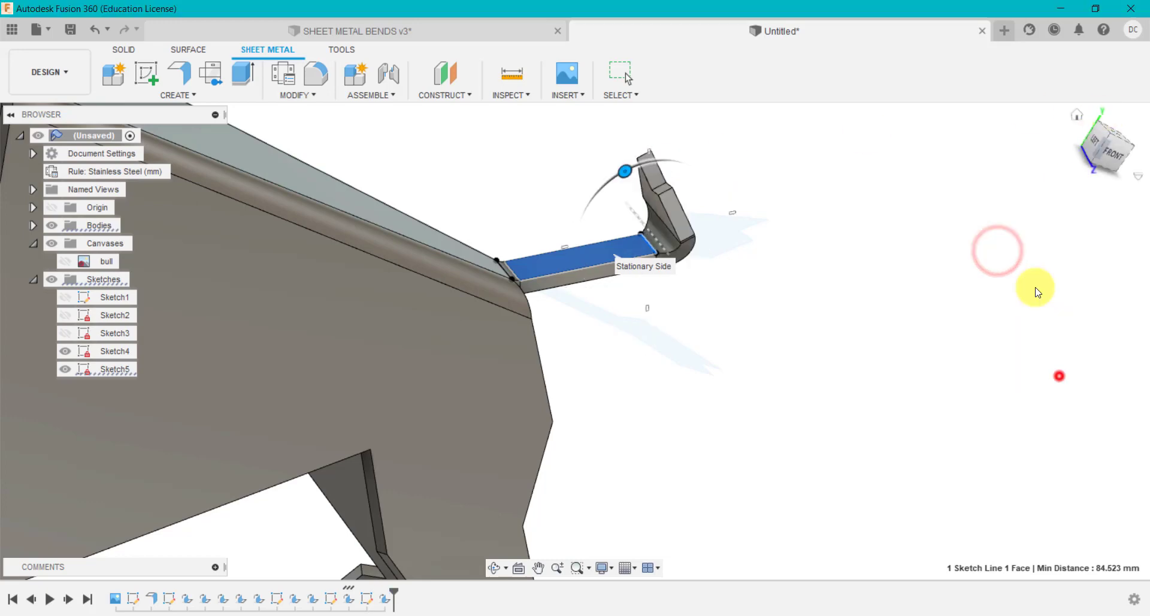
left_click(1076, 116)
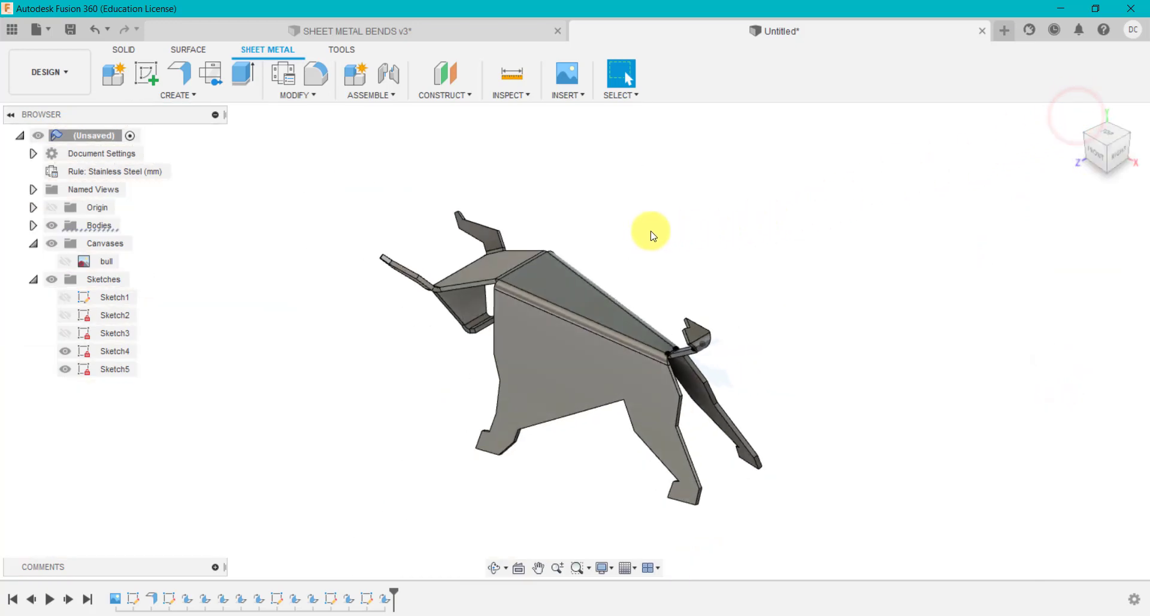
middle_click_drag(654, 240, 752, 244, "shift")
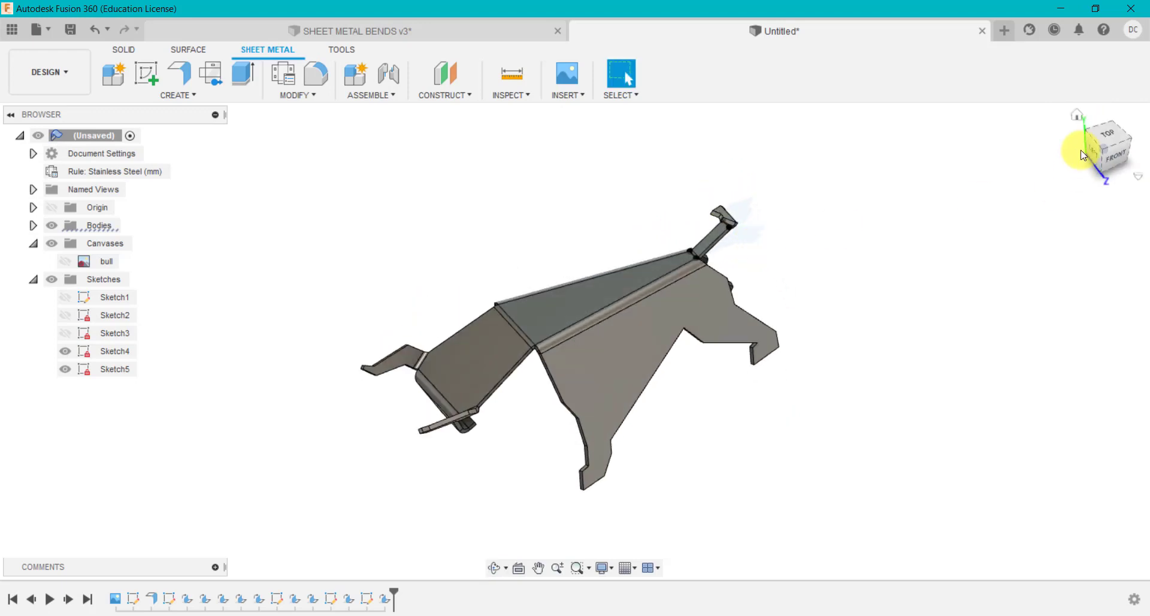
Step: Create a flat pattern of the bull with the top back face as the stationary face
left_click(1076, 116)
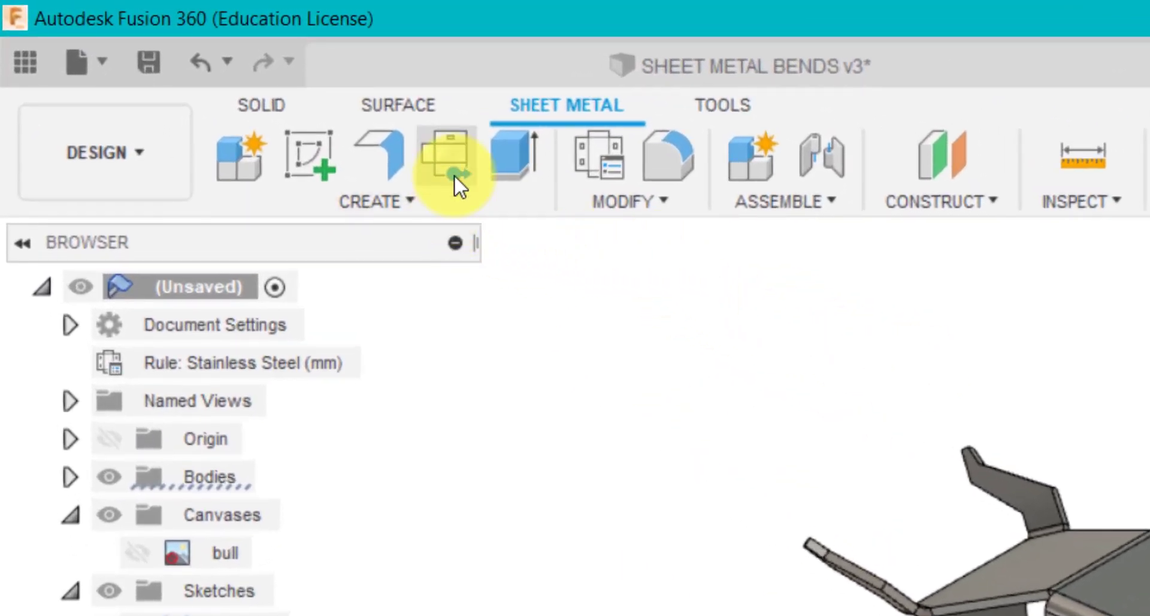
left_click(454, 165)
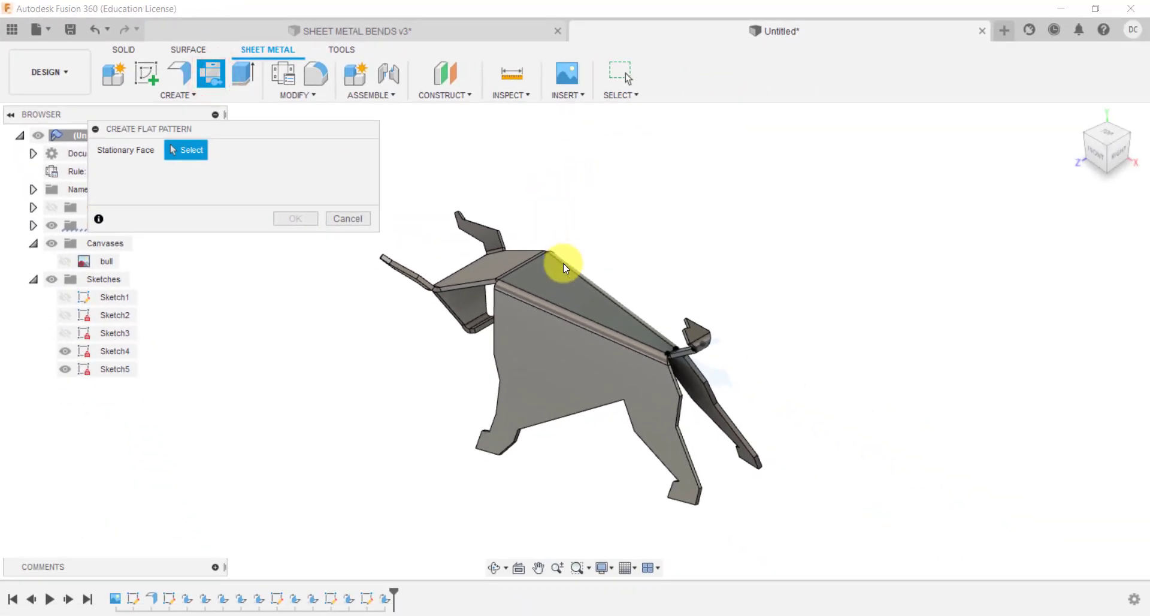
left_click(837, 433)
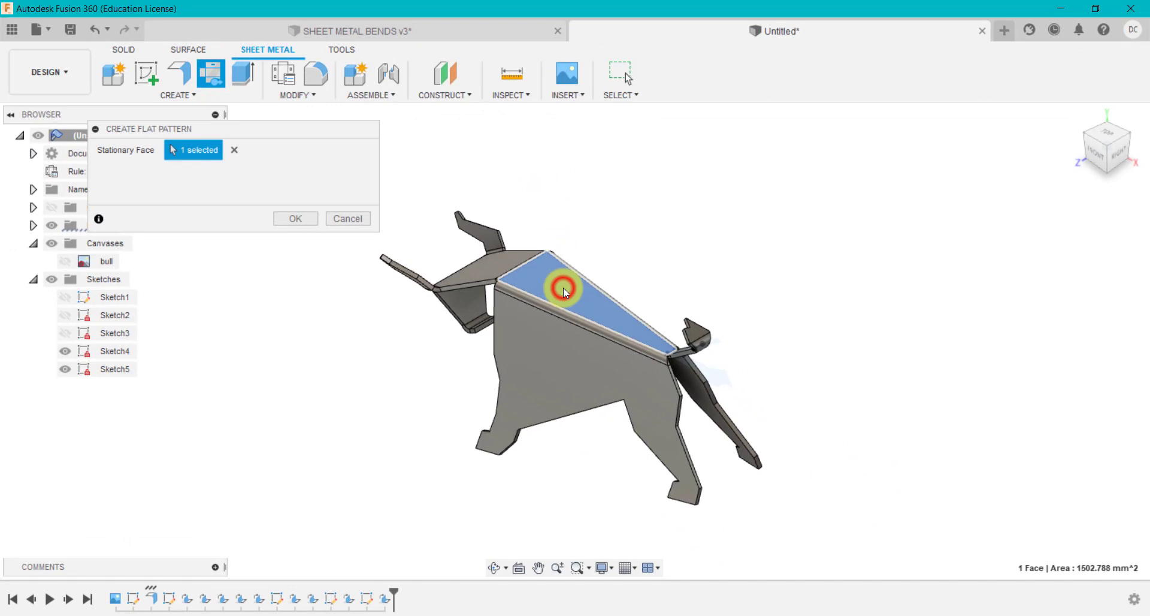
left_click(292, 219)
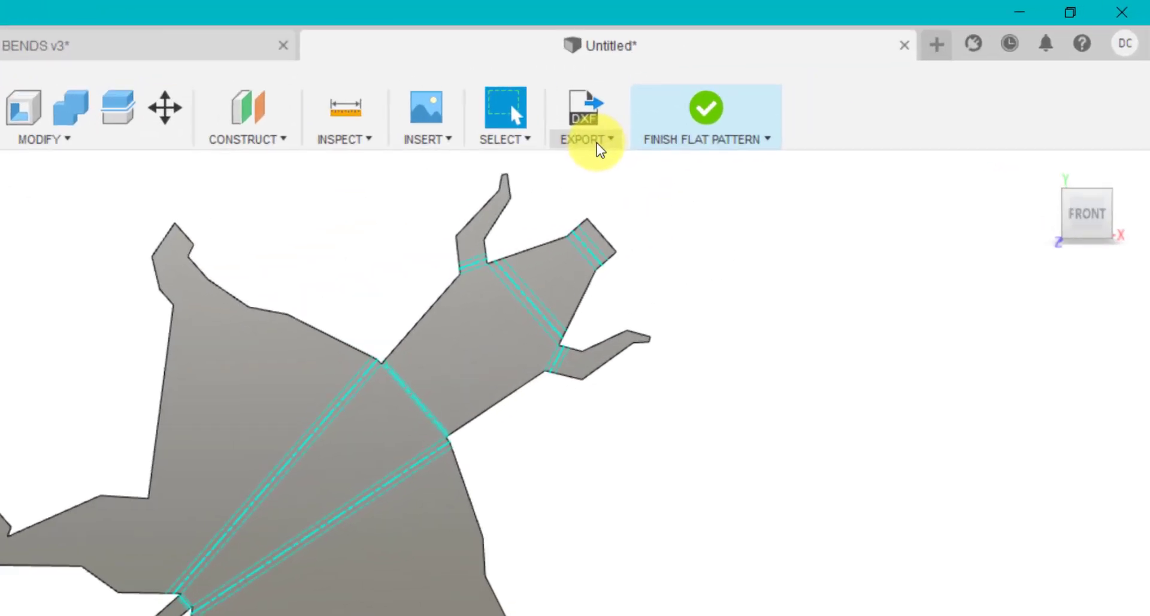
Step: Check the Export Flat Pattern as DXF option, then finish the flat pattern to show the bent bull
left_click(772, 94)
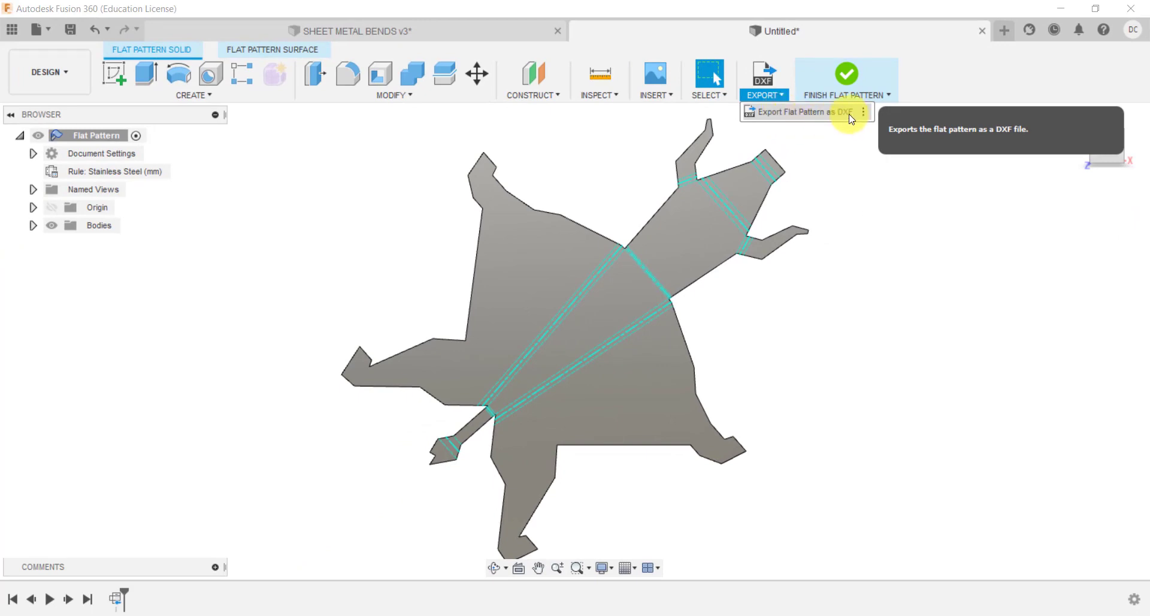
left_click(848, 80)
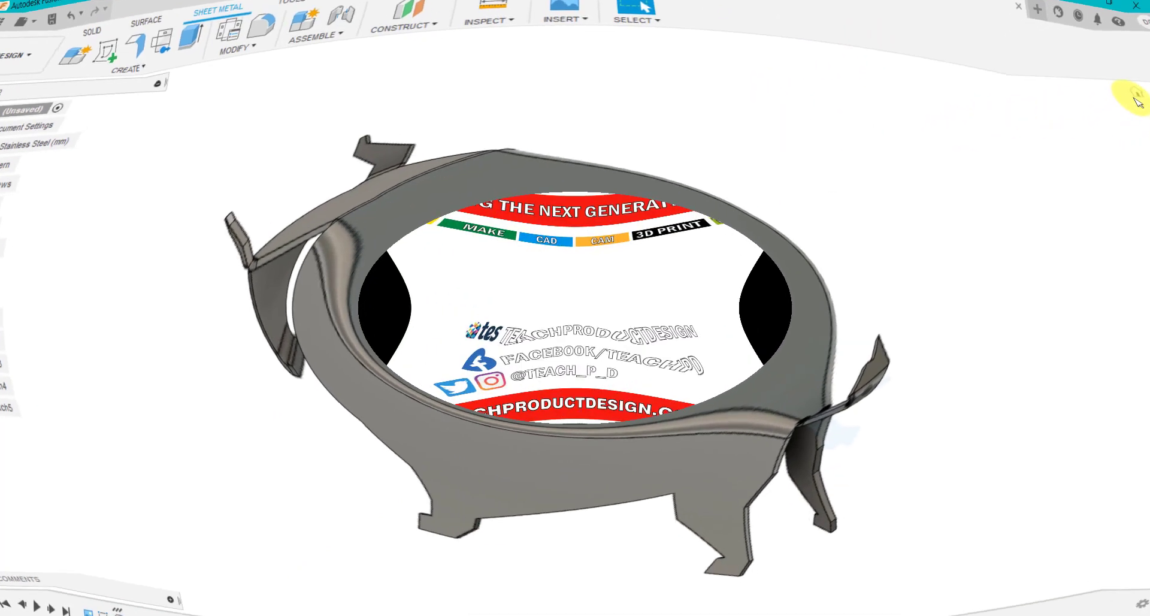